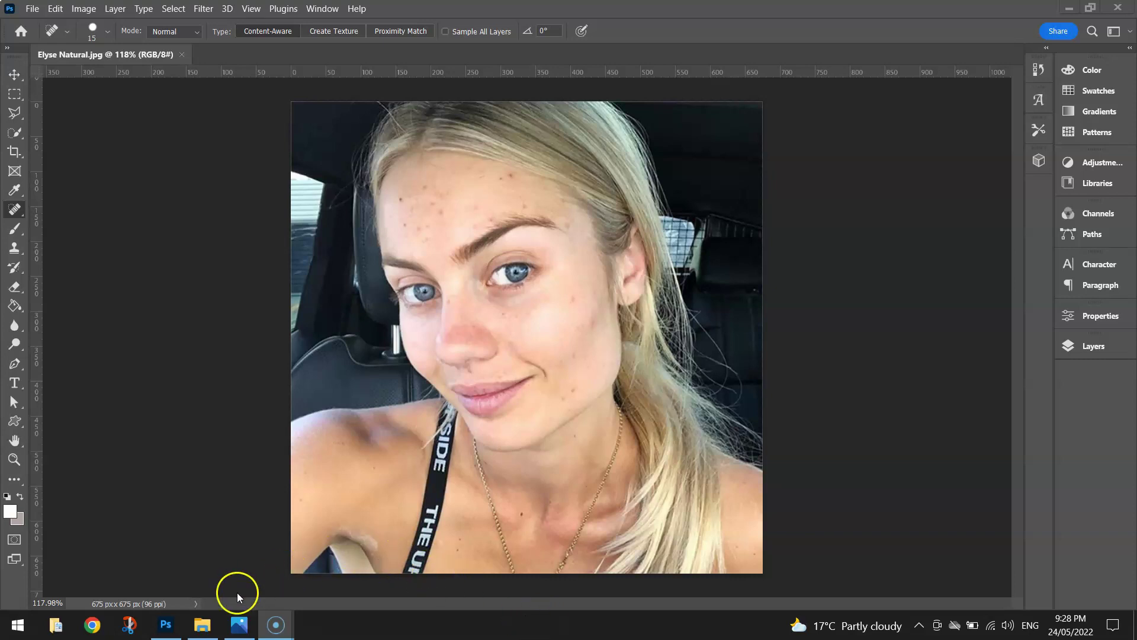
# Switch to Photos to view the retouched version of the portrait, and return to Photoshop
pyautogui.click(239, 625)
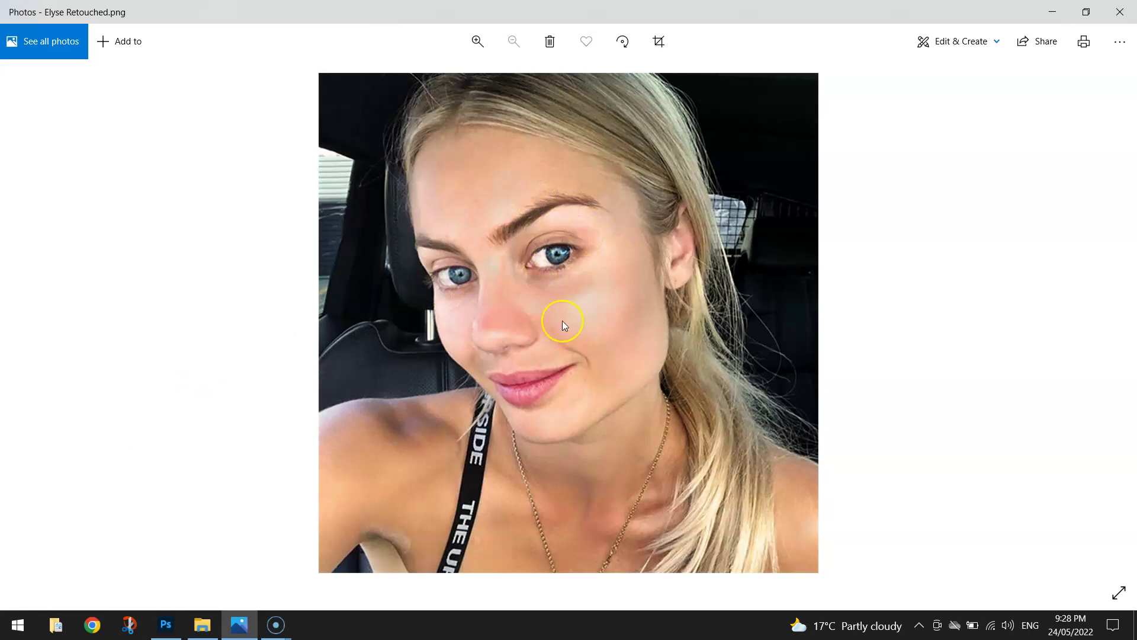
pyautogui.click(168, 621)
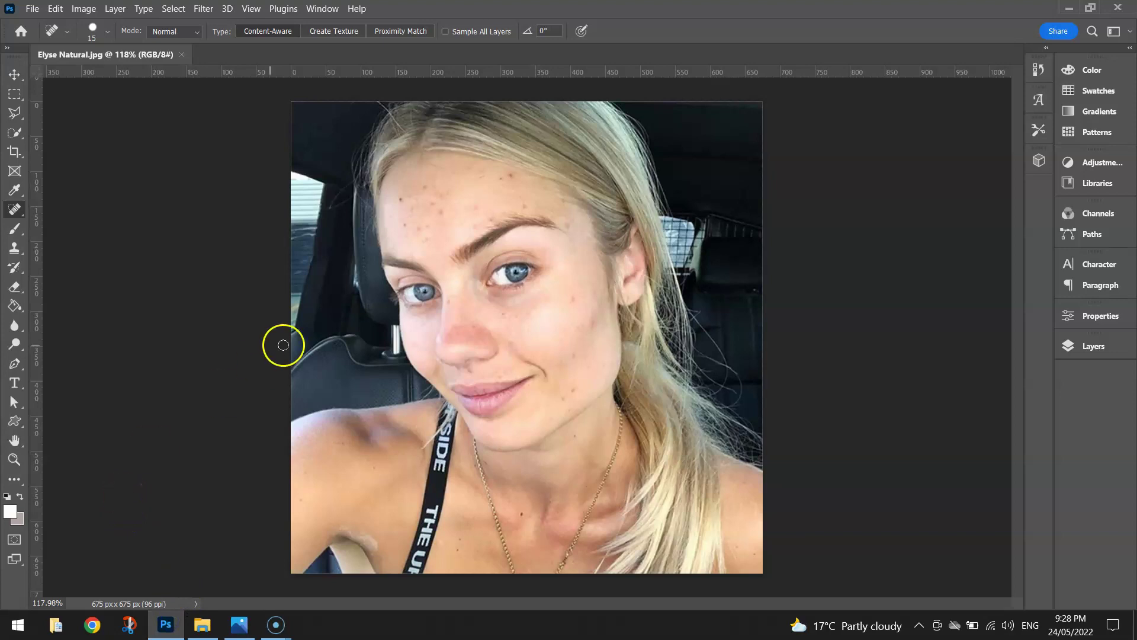
# Open the Layers panel and float it beside the portrait
pyautogui.click(1089, 345)
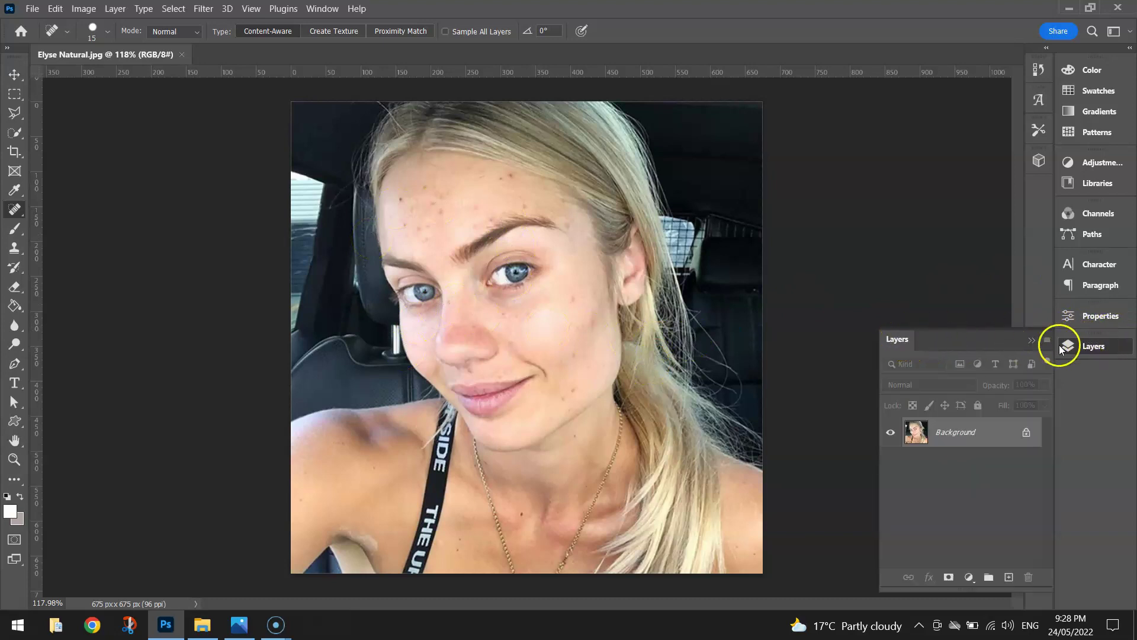
pyautogui.moveTo(898, 344); pyautogui.dragTo(824, 181)
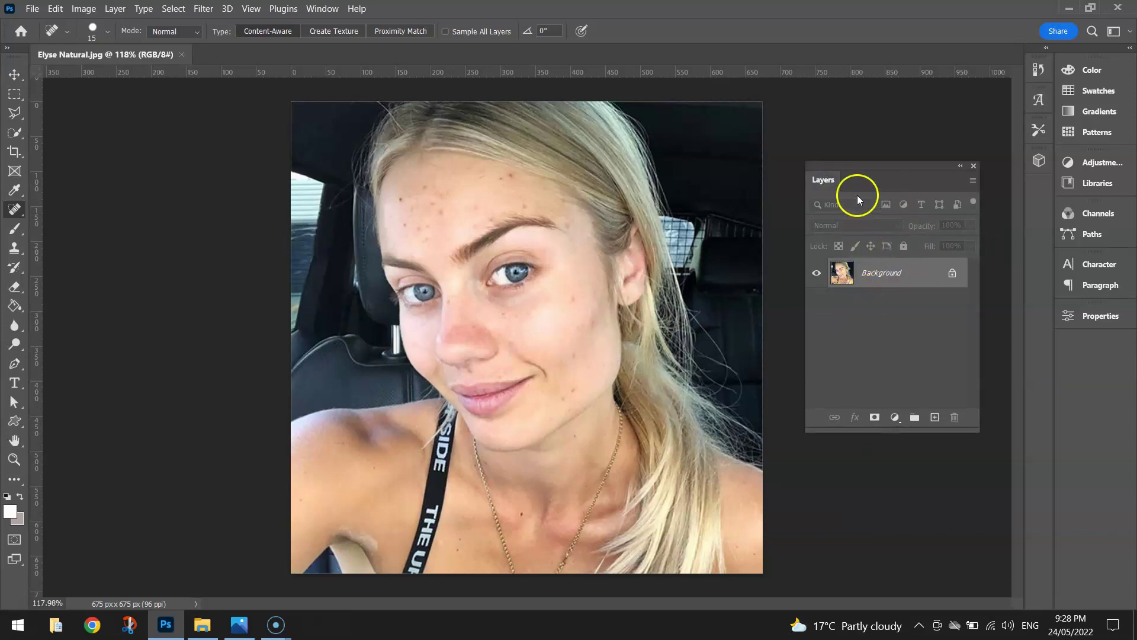
pyautogui.click(322, 8)
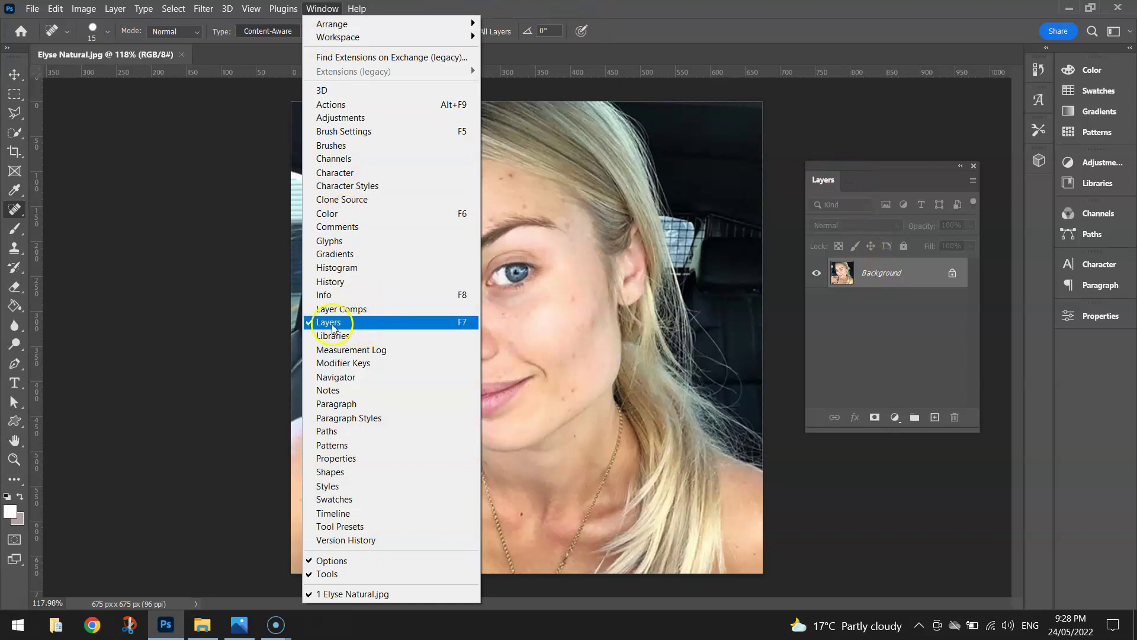
pyautogui.click(898, 327)
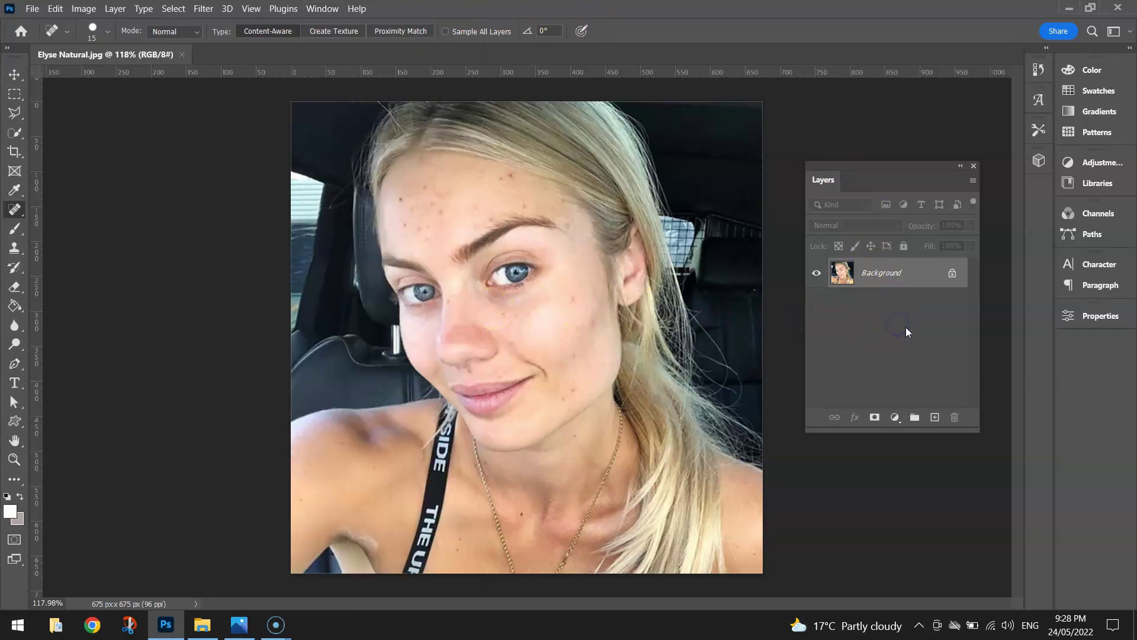
pyautogui.click(907, 310)
pyautogui.click(483, 275)
pyautogui.click(545, 266)
pyautogui.click(541, 278)
# Convert the locked Background into a regular layer named "Model Original"
pyautogui.click(884, 275)
pyautogui.doubleClick(884, 275)
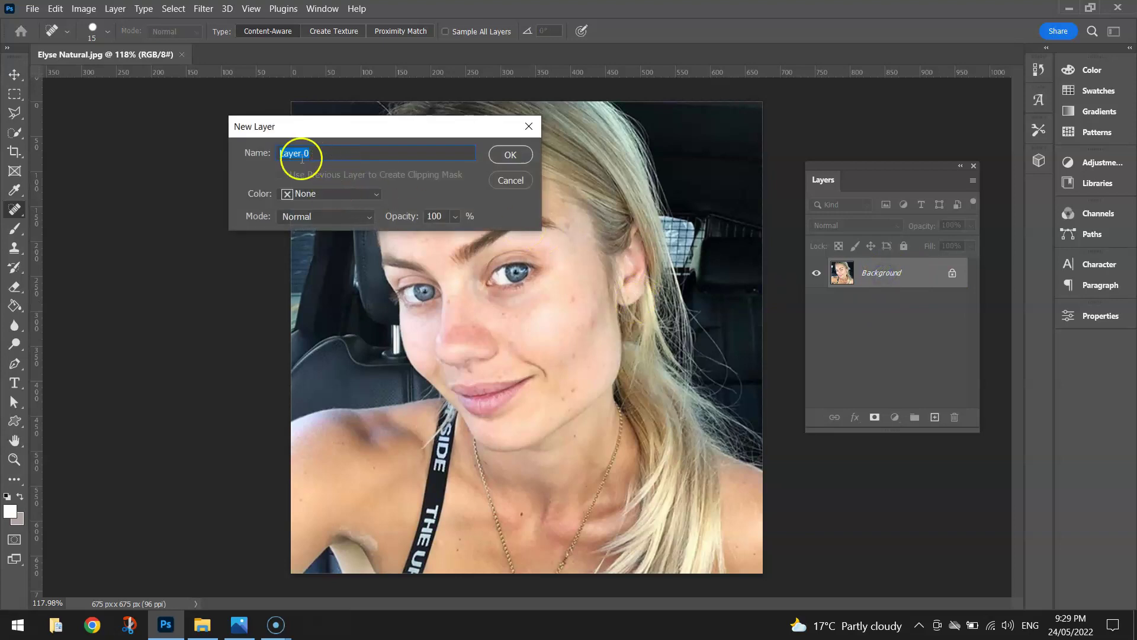
pyautogui.write('Model Original')
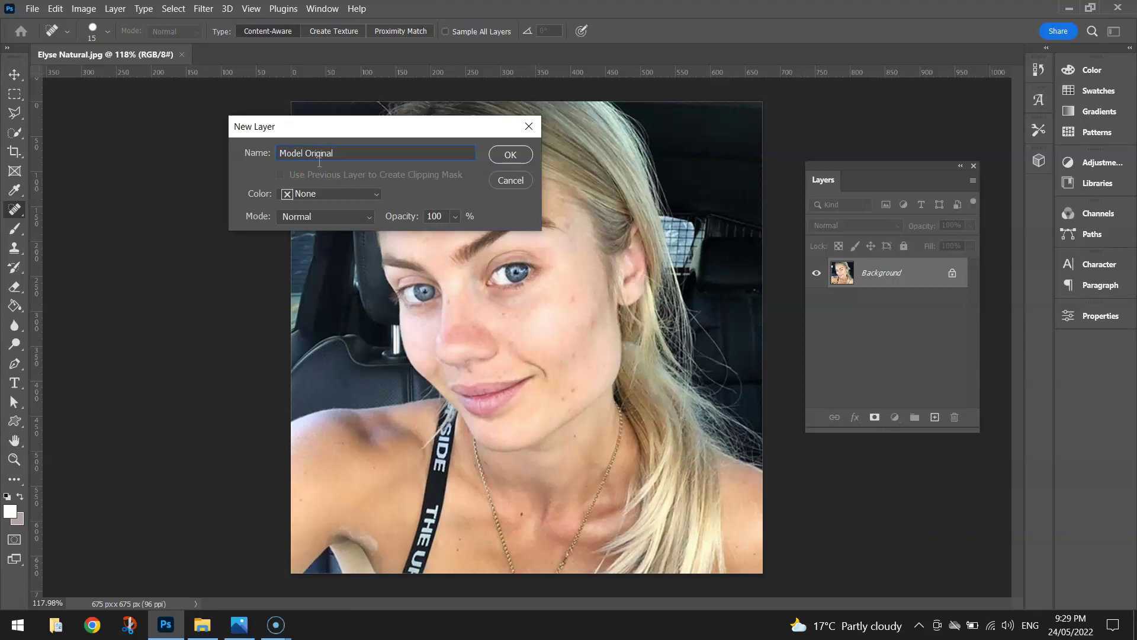
pyautogui.click(509, 155)
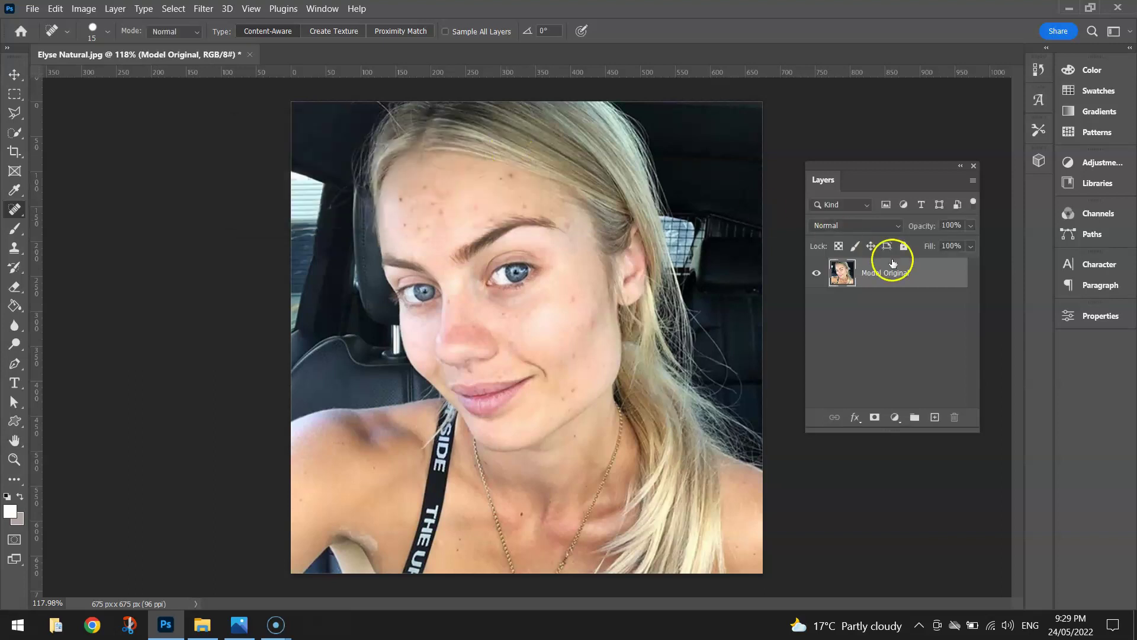
# Duplicate the Model Original layer under the name "Model Edited"
pyautogui.rightClick(924, 277)
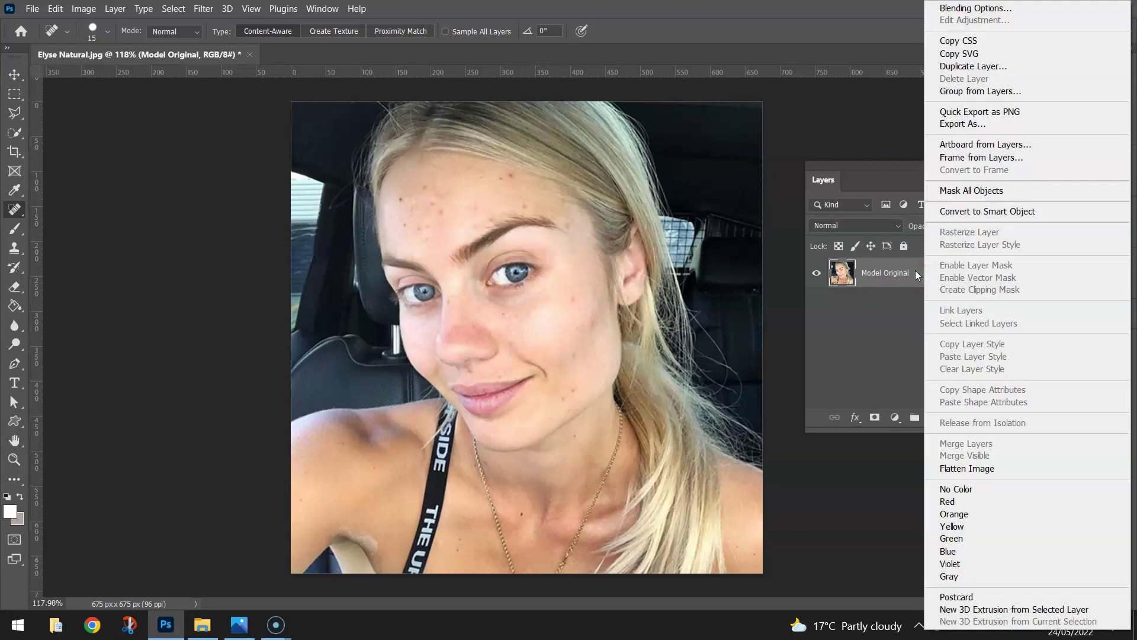
pyautogui.click(969, 69)
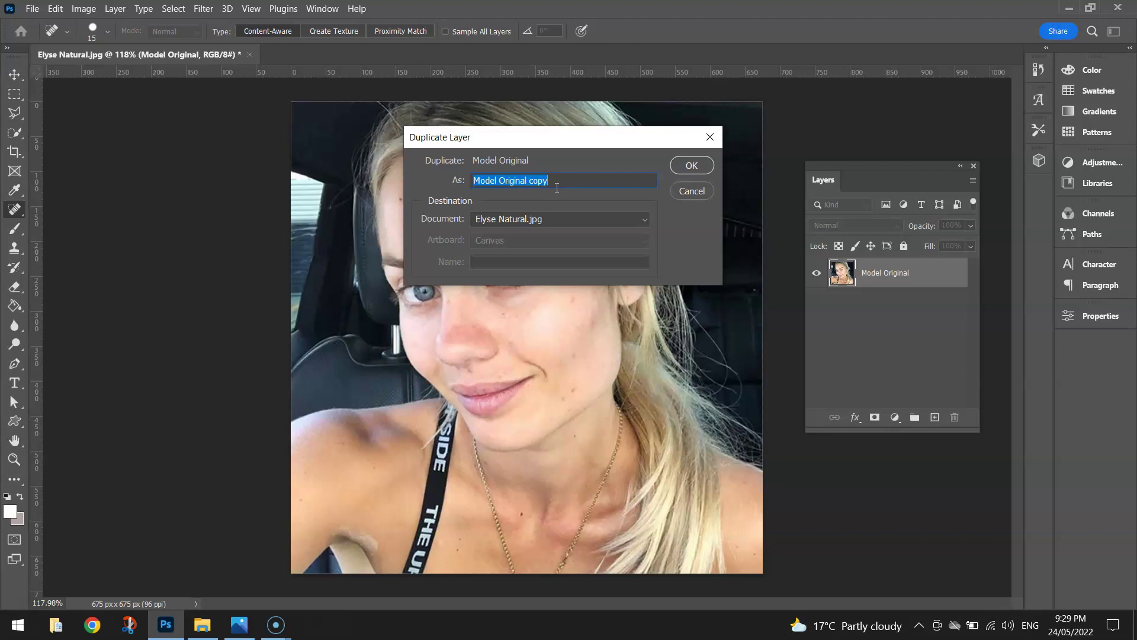
pyautogui.press('Home')
pyautogui.hotkey('shift', 'End')
pyautogui.press('BackSpace')
pyautogui.write('Editwed')
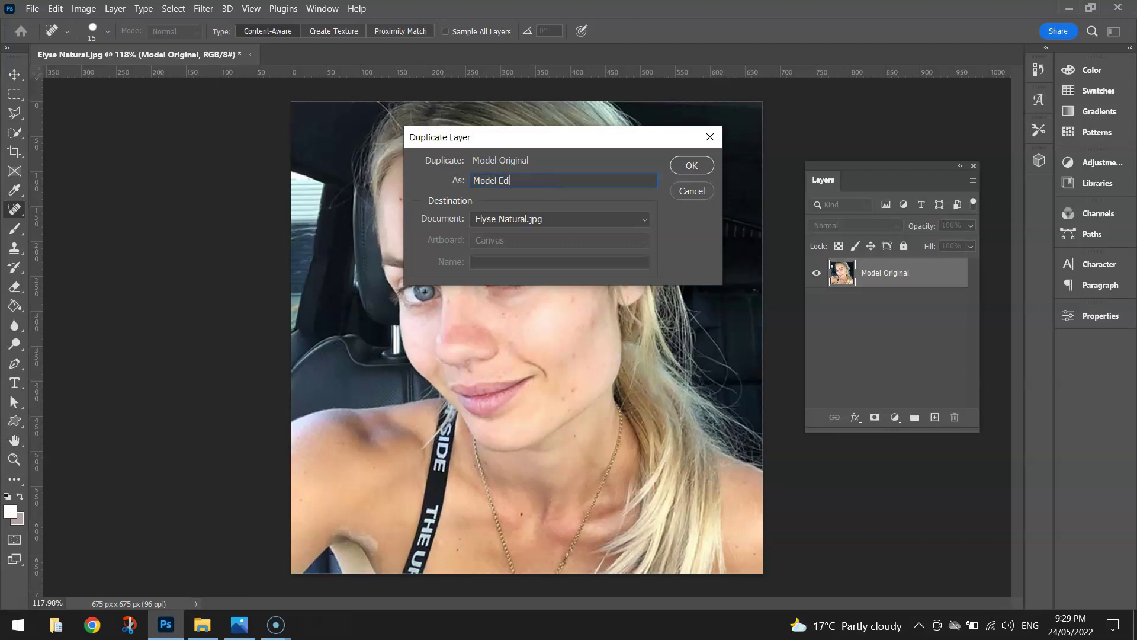
pyautogui.press('BackSpace')
pyautogui.press('BackSpace')
pyautogui.press('BackSpace')
pyautogui.write('ed')
pyautogui.click(687, 165)
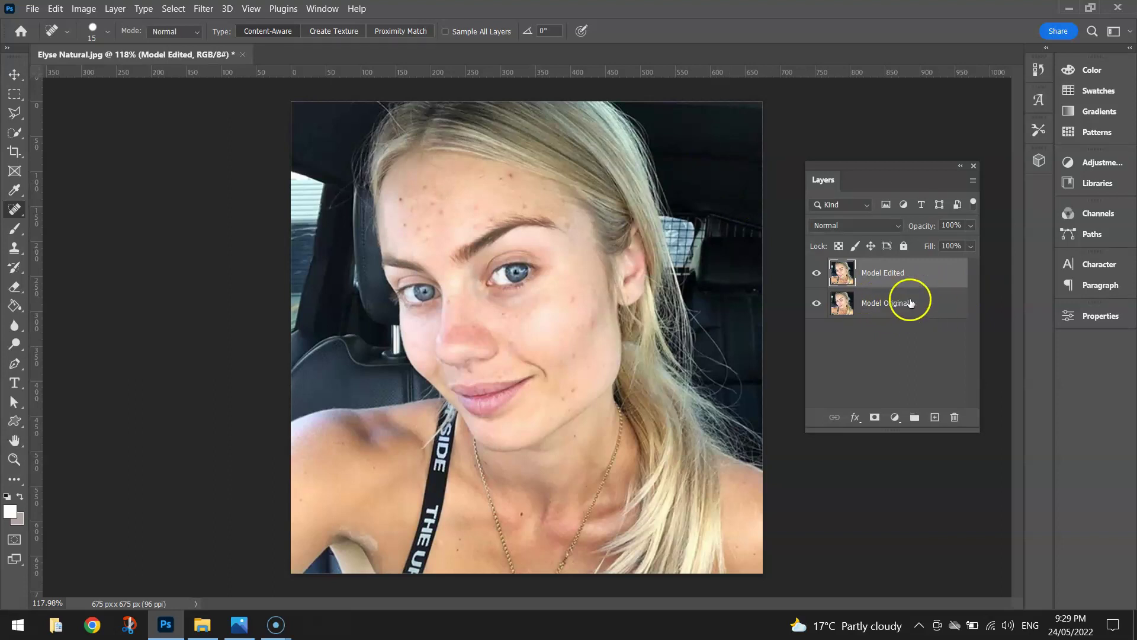
pyautogui.click(922, 272)
pyautogui.click(930, 270)
pyautogui.click(932, 271)
pyautogui.click(513, 200)
pyautogui.click(524, 200)
pyautogui.click(452, 186)
pyautogui.click(390, 176)
# Activate the Spot Healing Brush Tool for retouching the Model Edited layer
pyautogui.click(15, 74)
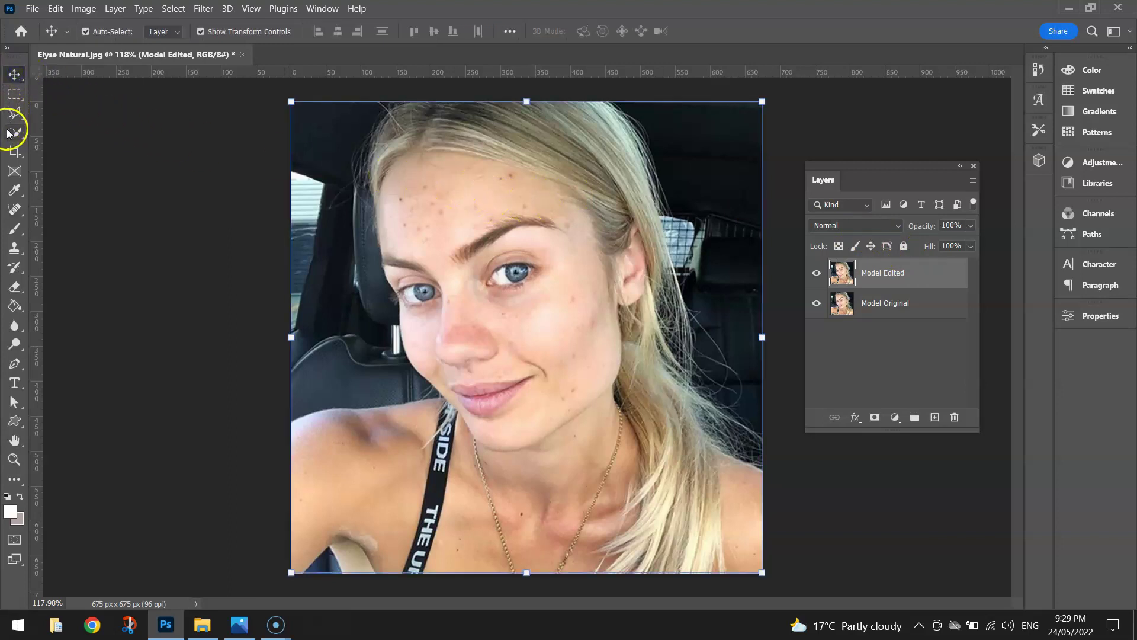
pyautogui.click(12, 211)
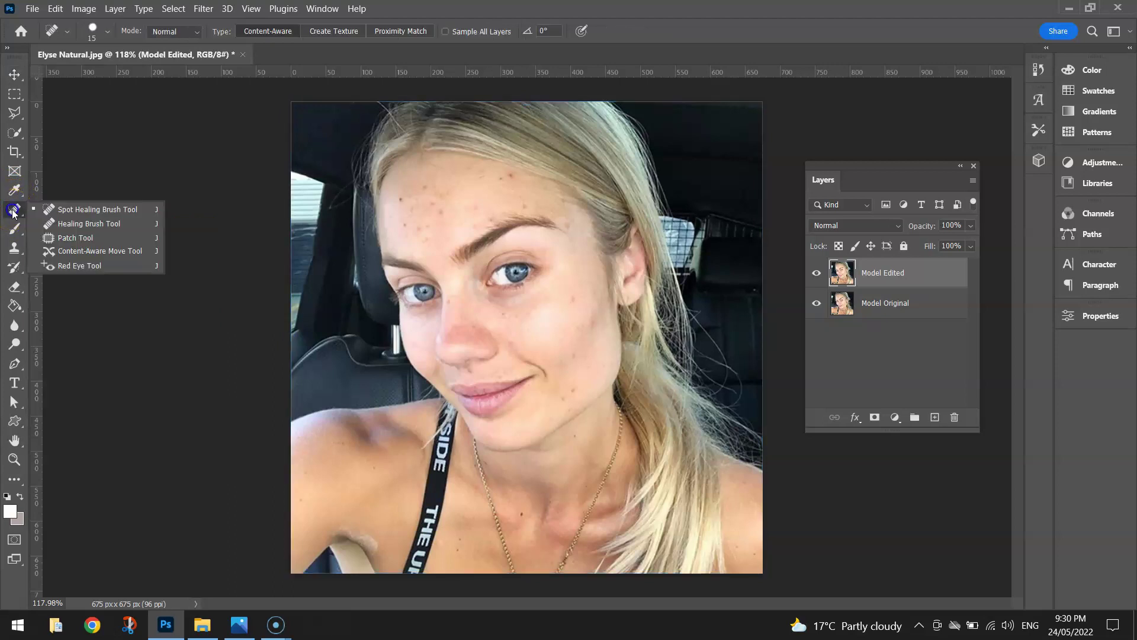
pyautogui.click(134, 210)
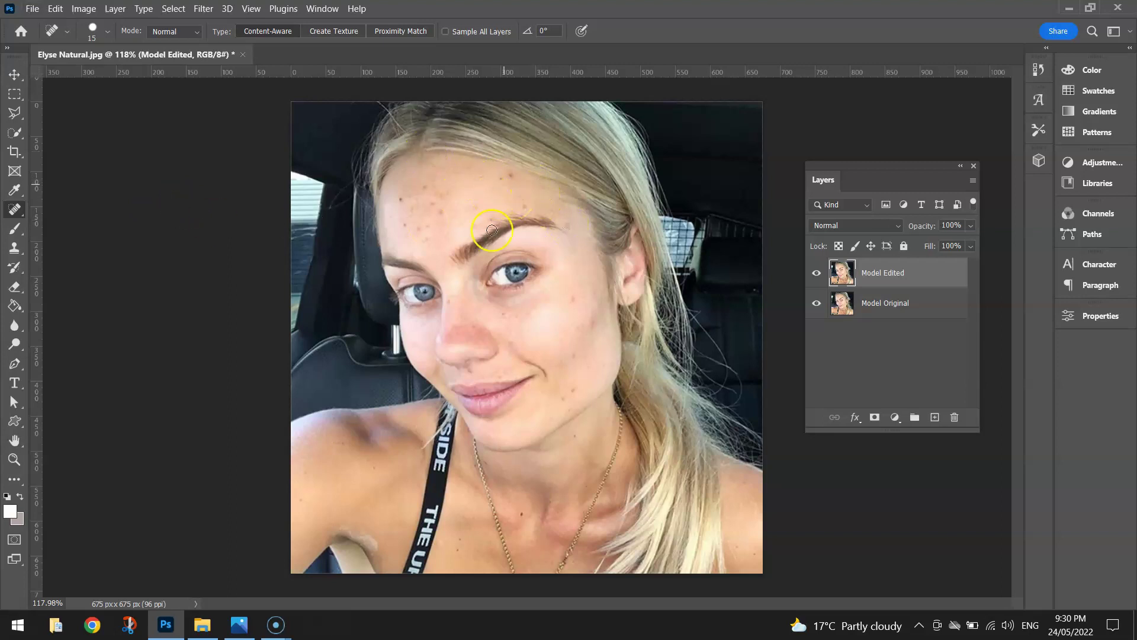
# Move the Layers panel away from the forehead so the area to retouch is clear
pyautogui.click(497, 210)
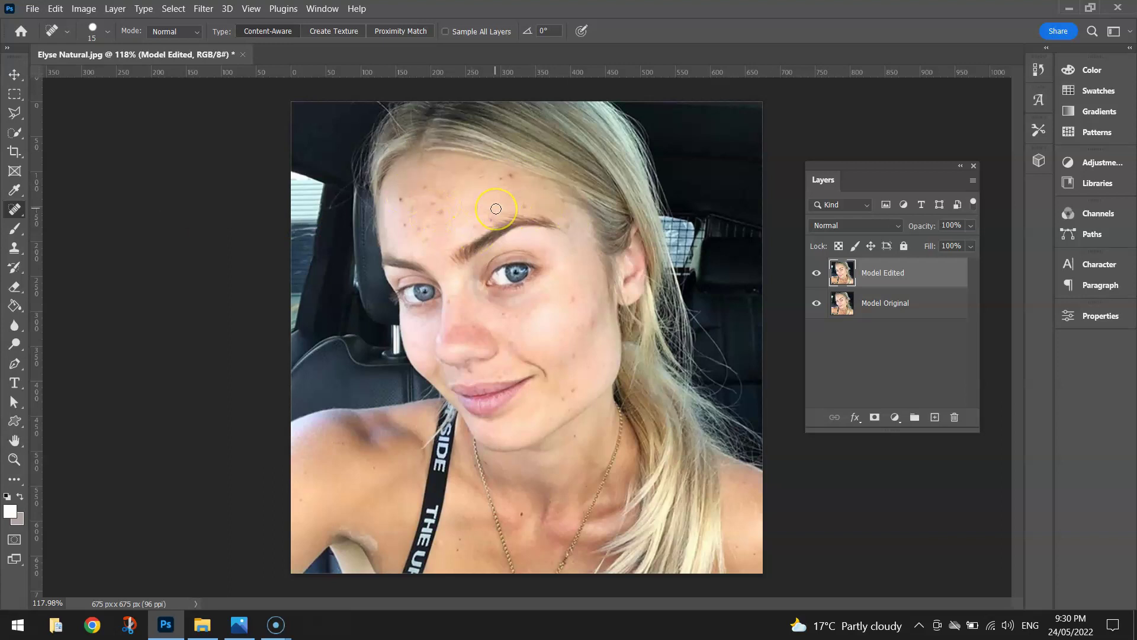
pyautogui.click(444, 162)
pyautogui.scroll(3, 464, 180)
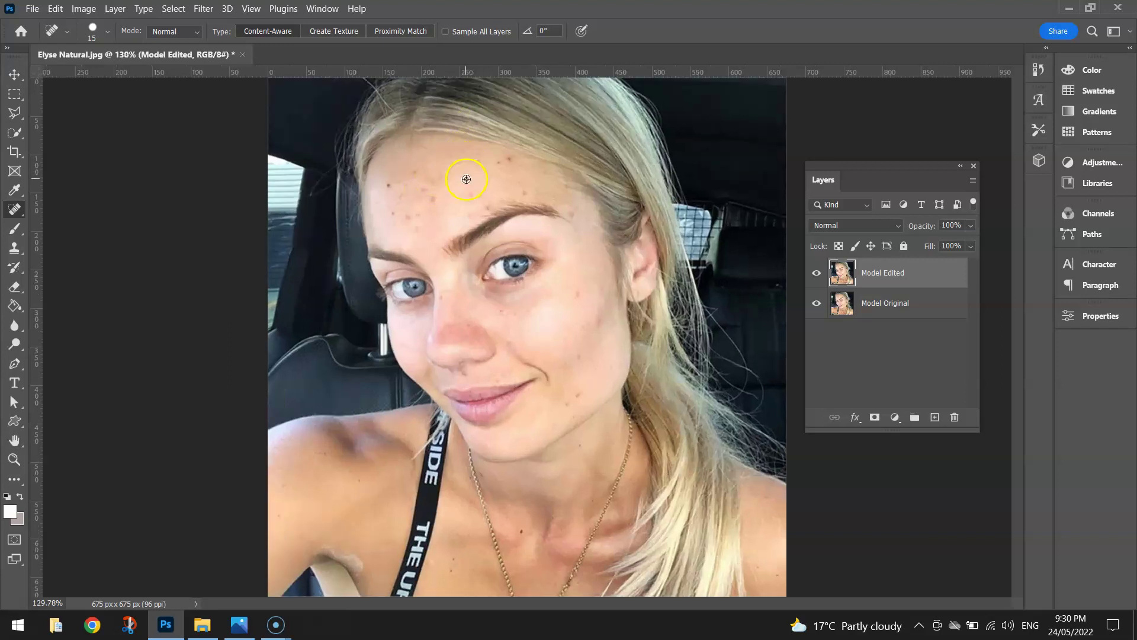
pyautogui.scroll(4, 448, 150)
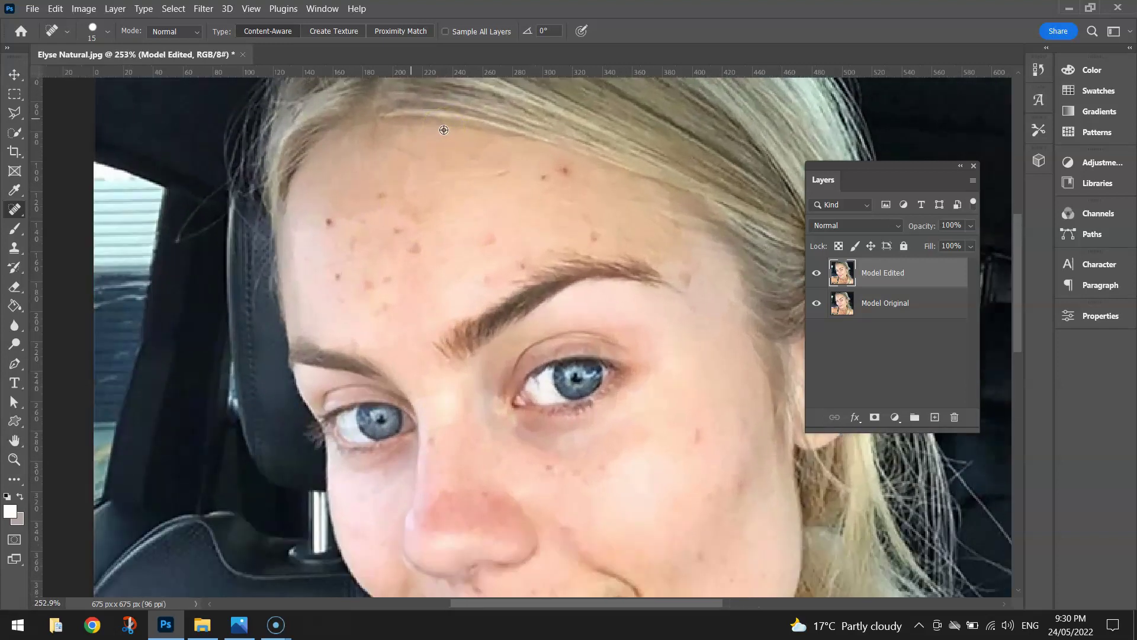
pyautogui.scroll(3, 459, 125)
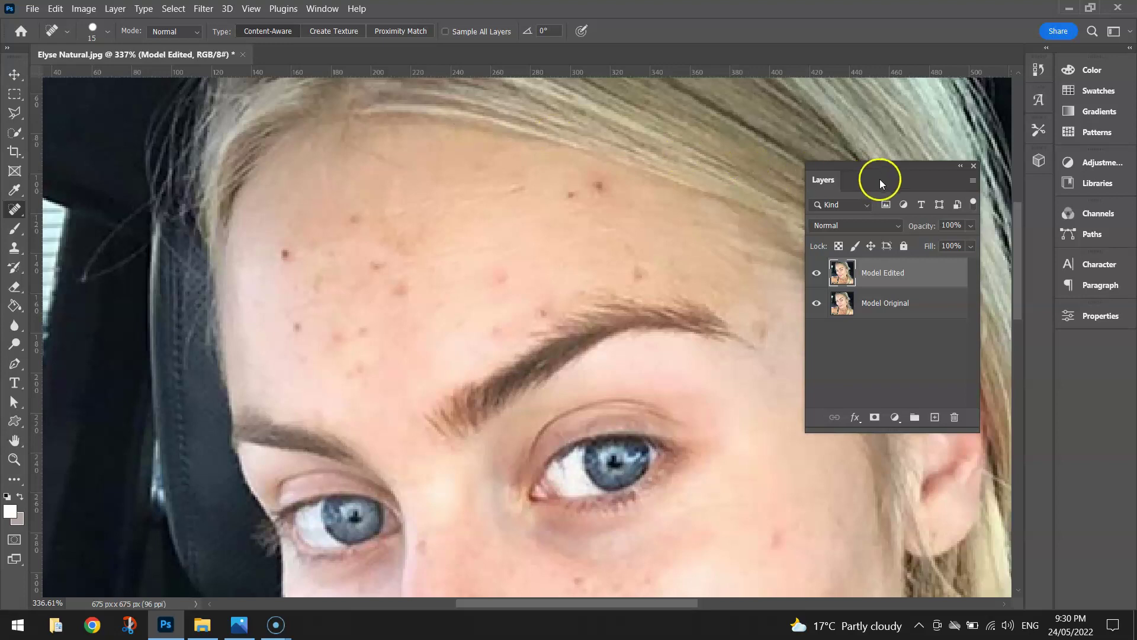
pyautogui.moveTo(882, 169); pyautogui.dragTo(946, 133)
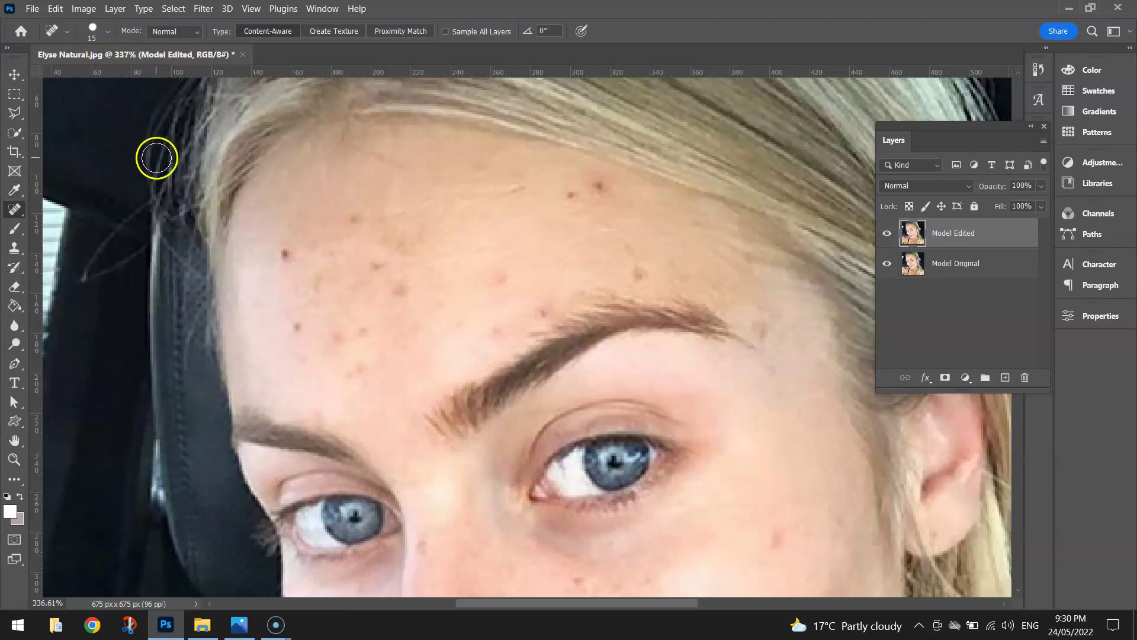
# Set the Spot Healing Brush size to 36 px
pyautogui.click(109, 31)
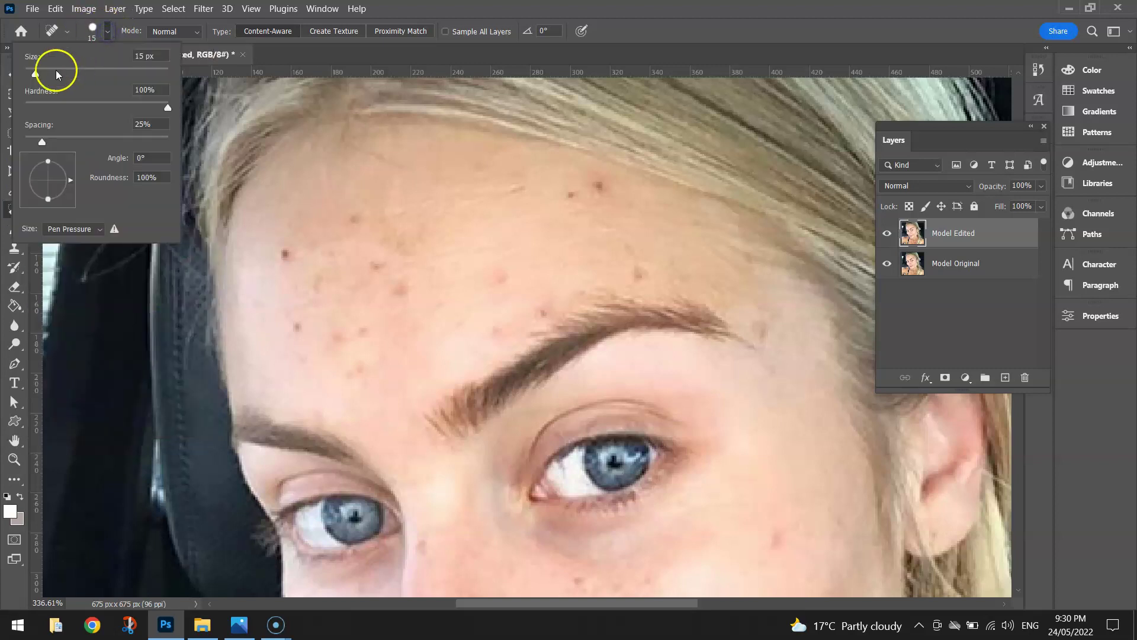
pyautogui.moveTo(30, 75); pyautogui.dragTo(51, 76)
pyautogui.click(444, 243)
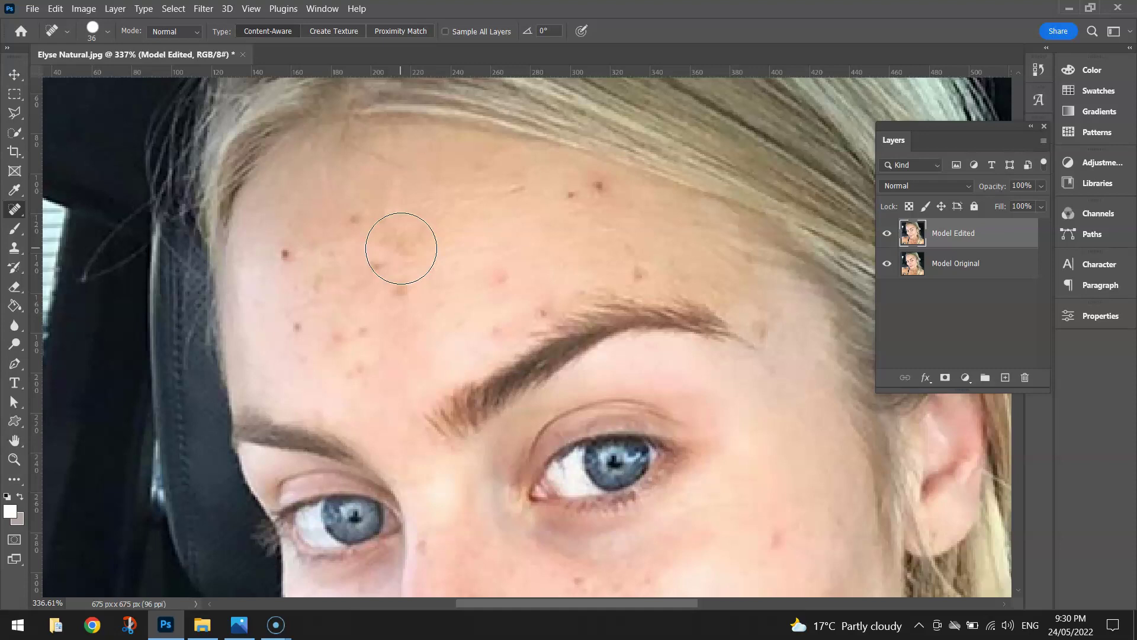
# Try Spot Healing Brush sizes of 25 and 35 px, and reduce the brush to 20 px
pyautogui.press('[')
pyautogui.press('[')
pyautogui.press('[')
pyautogui.press('[')
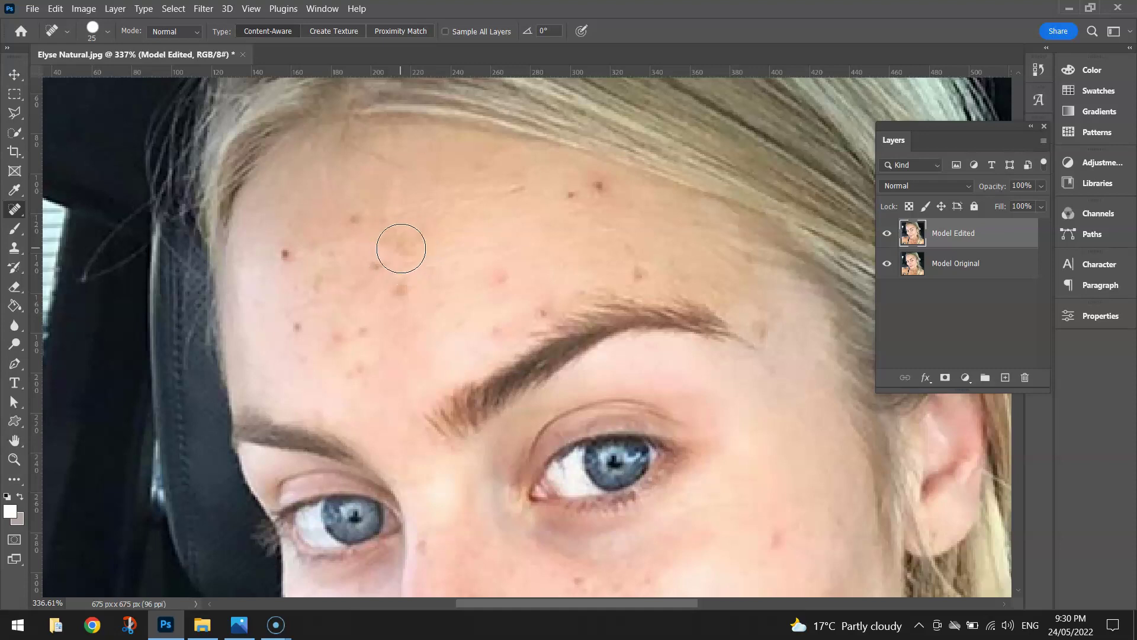
pyautogui.press(']')
pyautogui.press(']')
pyautogui.press(']')
pyautogui.press(']')
pyautogui.press(']')
pyautogui.press(']')
pyautogui.press(']')
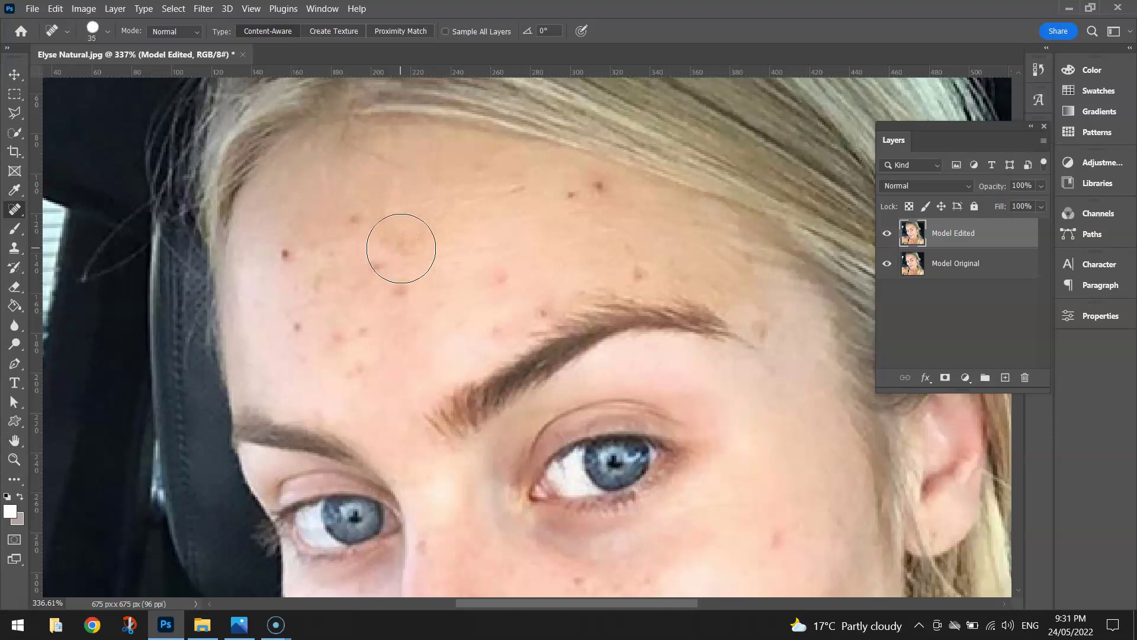
pyautogui.press('[')
pyautogui.press('[')
pyautogui.press('[')
pyautogui.press('[')
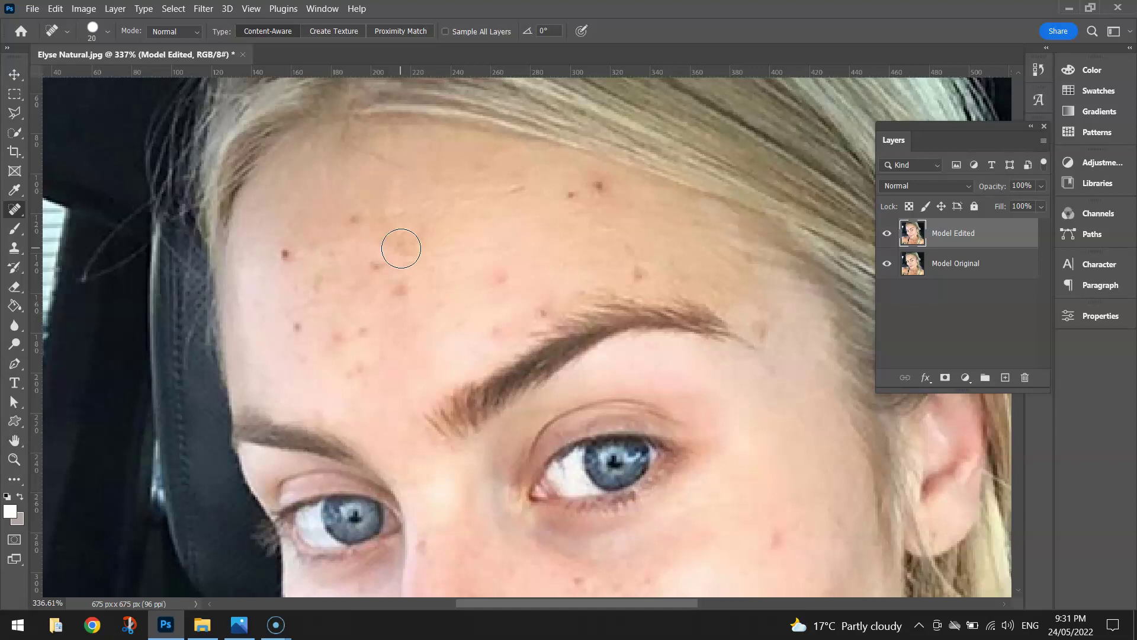
# Heal the blemishes across the upper forehead with a 15 px Spot Healing Brush, and undo the last heal near the hairline
pyautogui.click(287, 253)
pyautogui.press('[')
pyautogui.press('[')
pyautogui.click(287, 254)
pyautogui.click(355, 217)
pyautogui.click(567, 195)
pyautogui.click(600, 186)
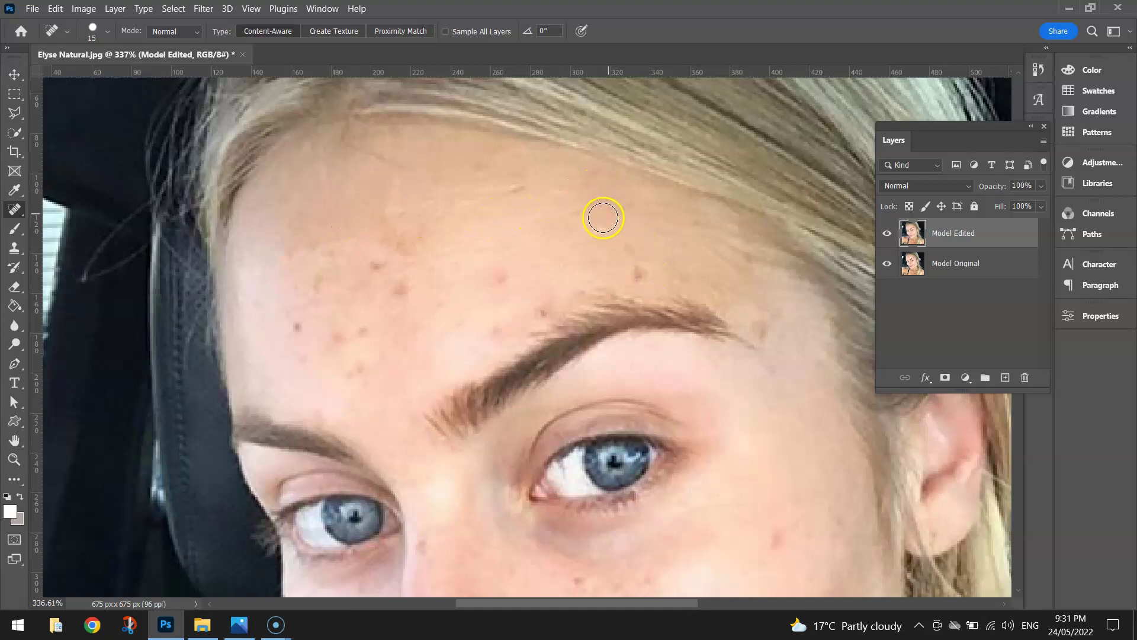
pyautogui.hotkey('ctrl', 'z')
# Heal the red spots above the inner eyebrow and across the centre and far side of the forehead with the 15 px brush
pyautogui.click(504, 277)
pyautogui.click(496, 325)
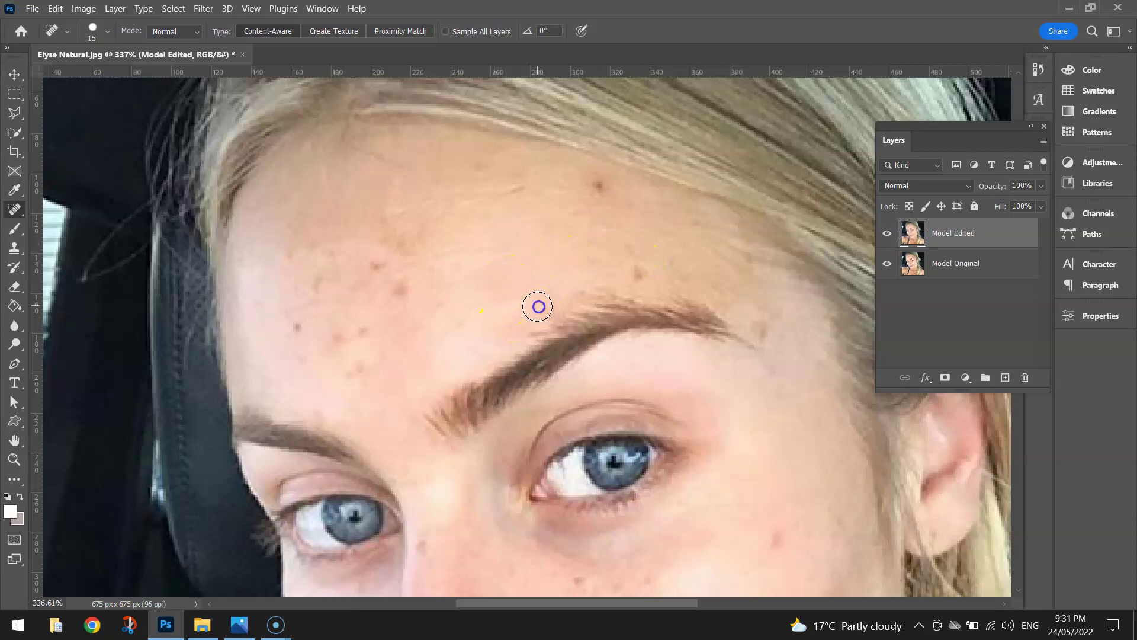
pyautogui.click(399, 285)
pyautogui.click(374, 266)
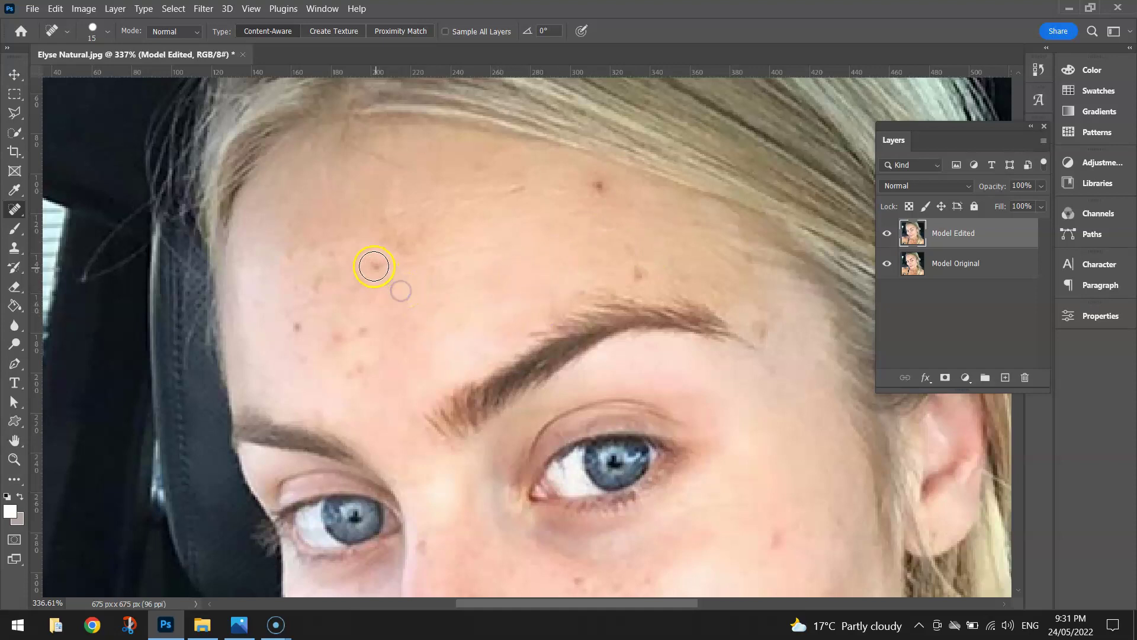
pyautogui.click(340, 267)
pyautogui.click(334, 337)
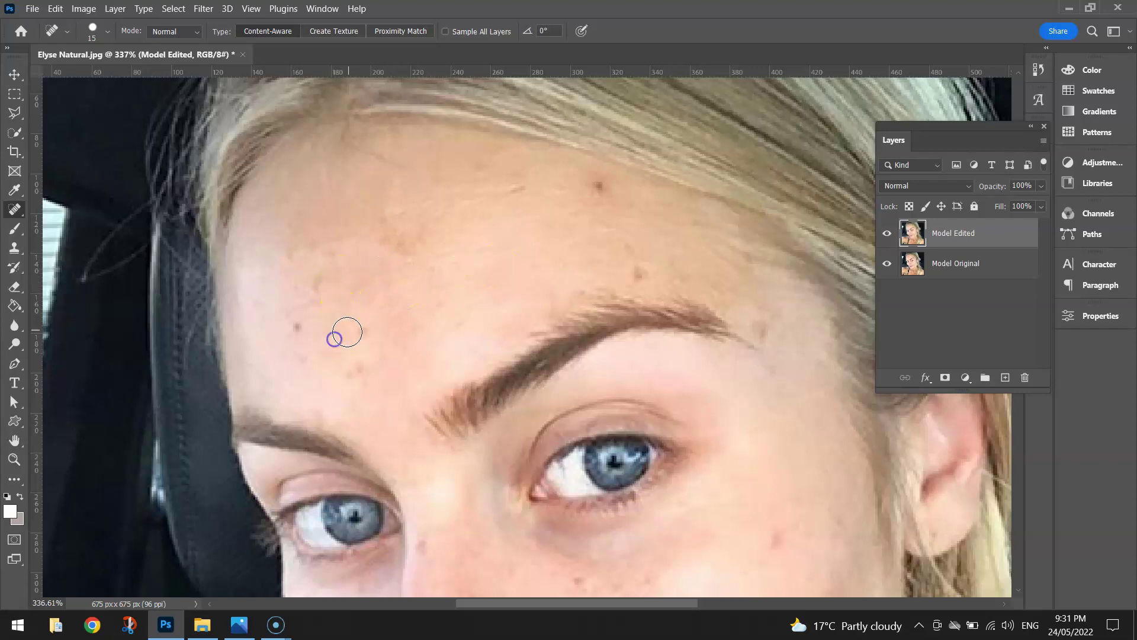
pyautogui.click(361, 369)
pyautogui.click(294, 327)
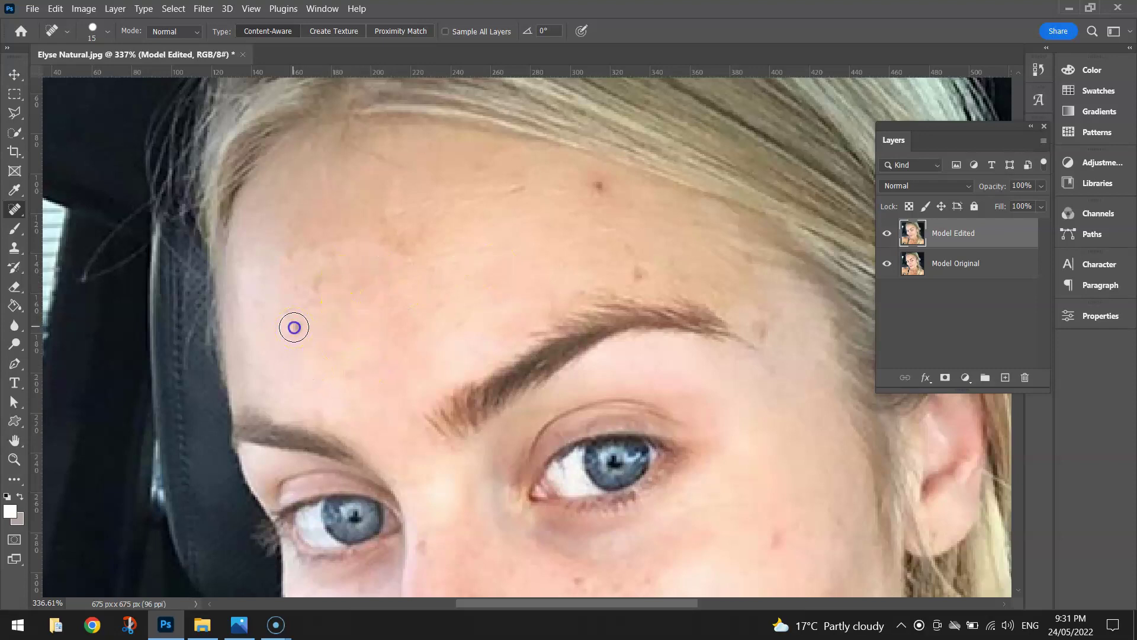
pyautogui.click(340, 376)
# Heal the spots above and beside the eyebrow's outer end and the dark blemish near the hairline
pyautogui.moveTo(636, 269); pyautogui.dragTo(625, 254)
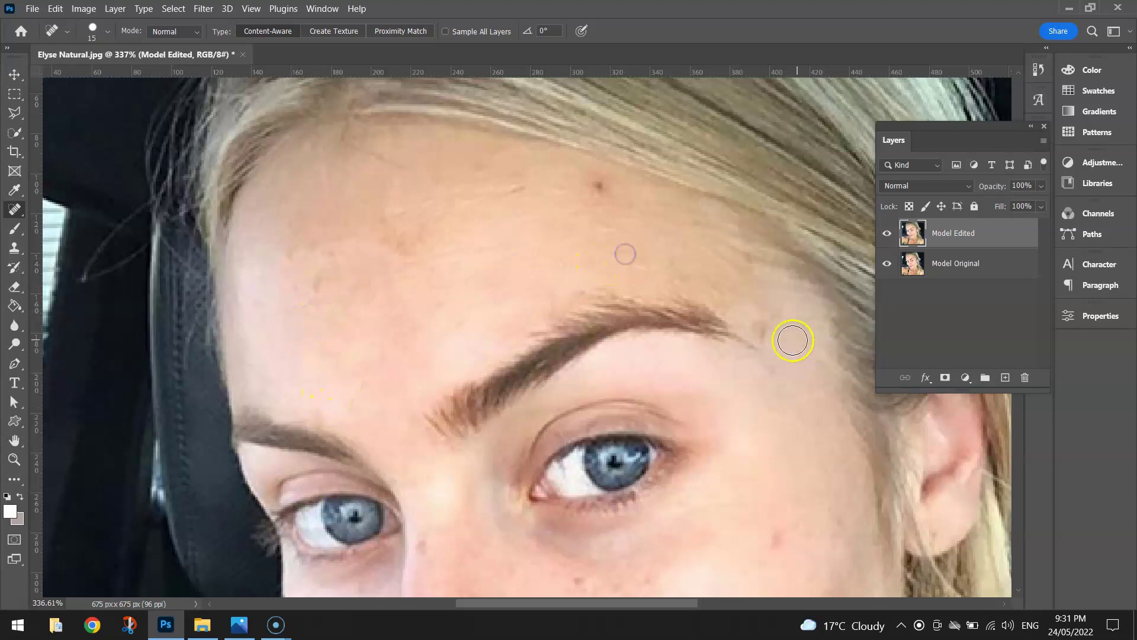
pyautogui.click(763, 329)
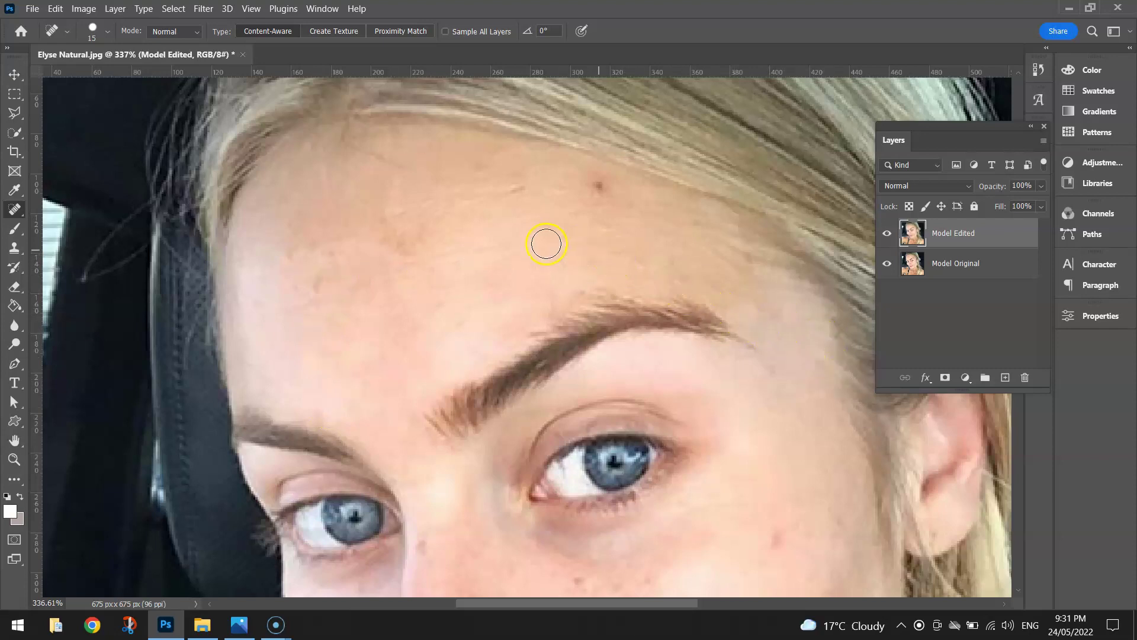
pyautogui.click(597, 190)
# Enlarge the healing brush to 30 px and smooth the uneven patches and fine lines across the forehead
pyautogui.press(']')
pyautogui.press(']')
pyautogui.press(']')
pyautogui.click(321, 277)
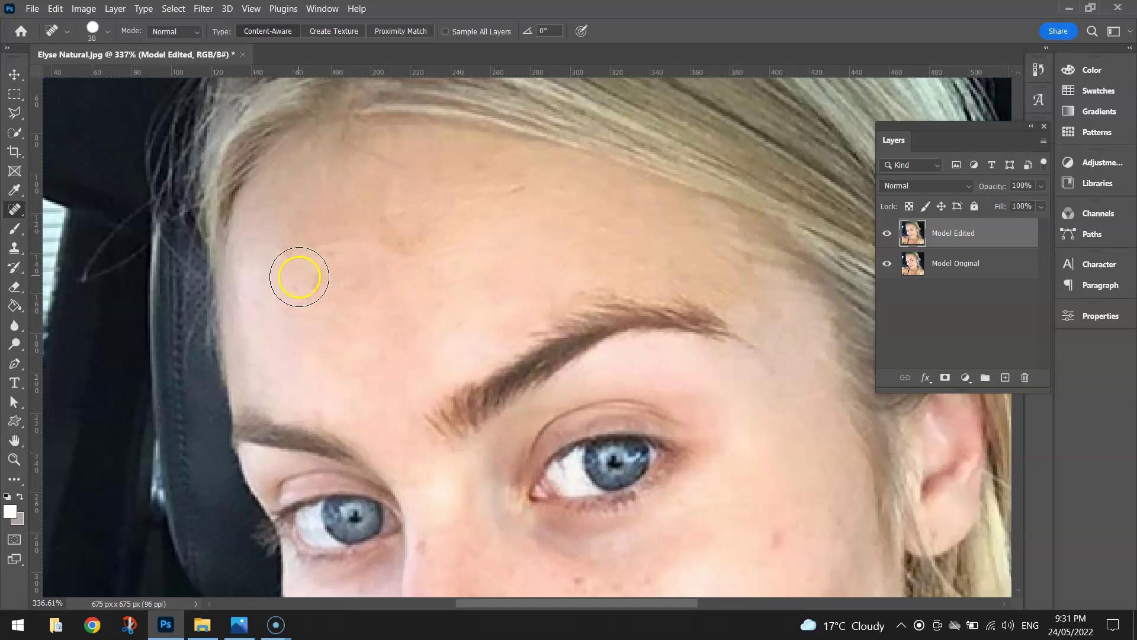
pyautogui.moveTo(298, 271)
pyautogui.mouseDown()
pyautogui.moveTo(311, 266)
pyautogui.moveTo(298, 283)
pyautogui.mouseUp()
pyautogui.moveTo(401, 245)
pyautogui.mouseDown()
pyautogui.moveTo(459, 208)
pyautogui.moveTo(528, 187)
pyautogui.mouseUp()
# Heal the remaining discolouration on the upper forehead with a 20 px brush stroke and a 35 px dab
pyautogui.press('[')
pyautogui.moveTo(326, 251); pyautogui.dragTo(433, 213)
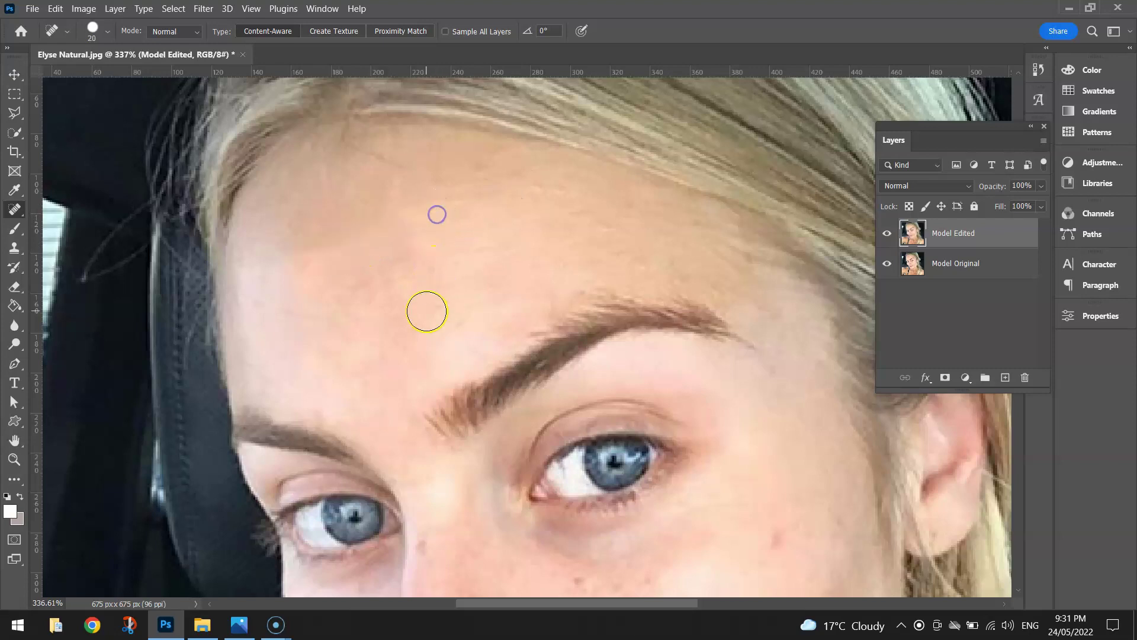
pyautogui.press(']')
pyautogui.press(']')
pyautogui.press(']')
pyautogui.click(361, 228)
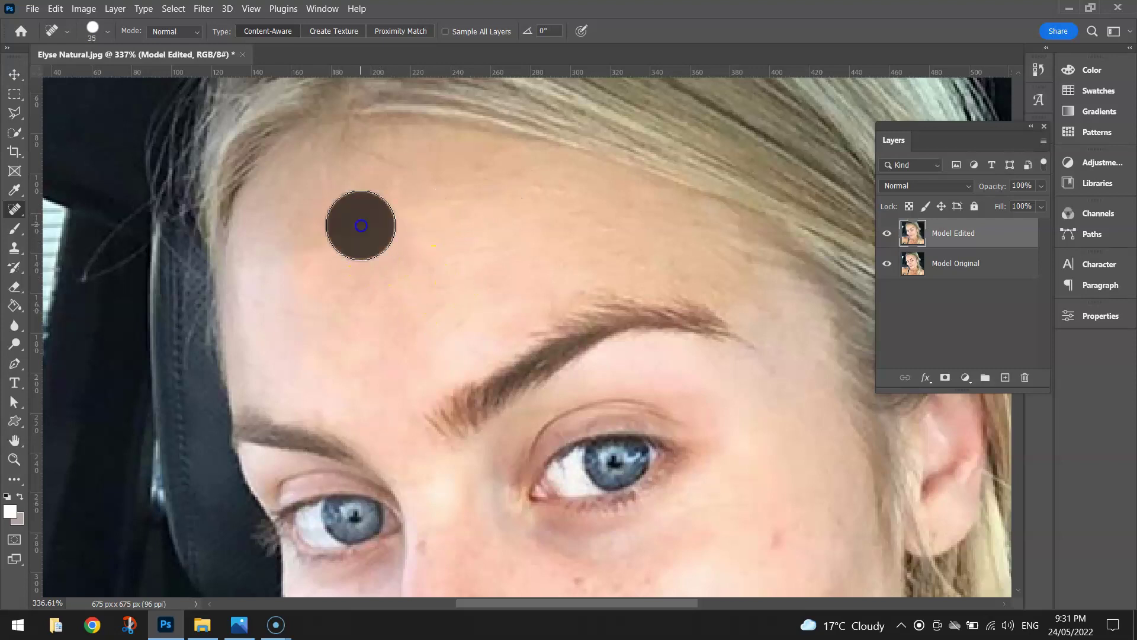
# Heal the uneven mid-forehead patches at 35 px and the marks near the hairline and above the outer eyebrow with a smaller brush
pyautogui.click(327, 240)
pyautogui.click(418, 217)
pyautogui.press('[')
pyautogui.press('[')
pyautogui.press('[')
pyautogui.press('[')
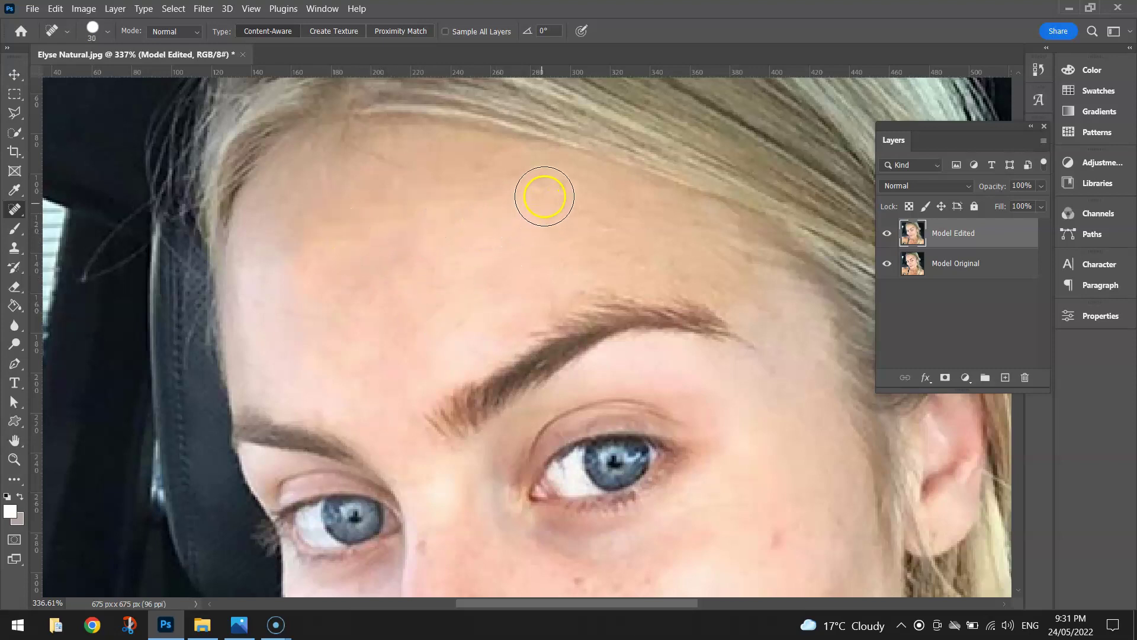
pyautogui.click(540, 188)
pyautogui.click(555, 189)
pyautogui.click(573, 215)
pyautogui.moveTo(513, 194); pyautogui.dragTo(486, 171)
pyautogui.moveTo(615, 252); pyautogui.dragTo(608, 232)
pyautogui.click(607, 231)
pyautogui.click(641, 261)
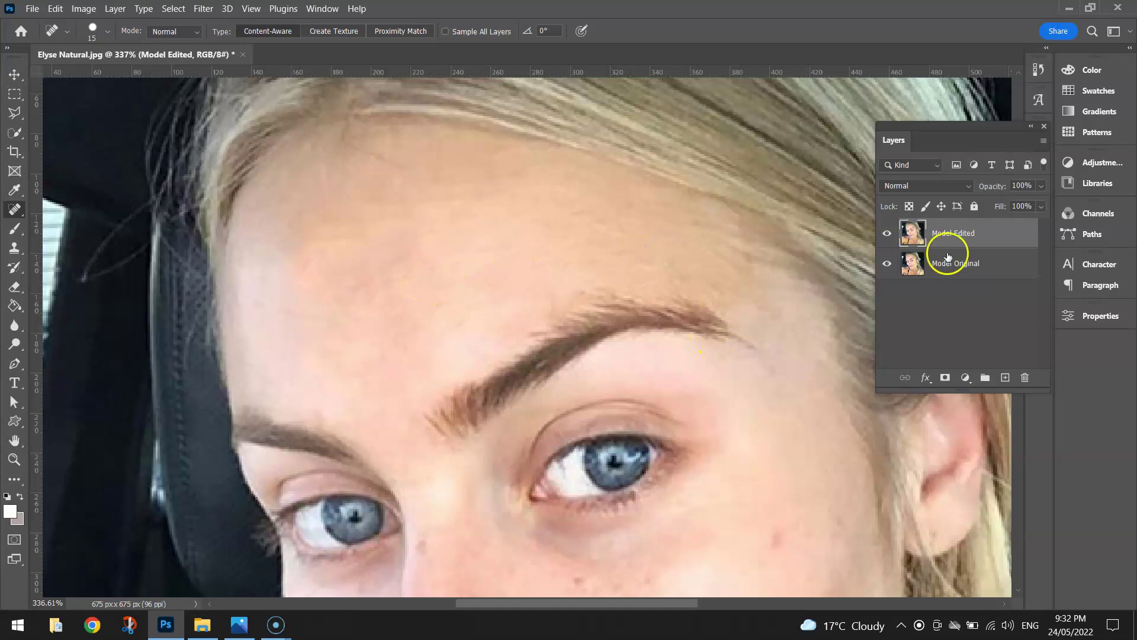
# Compare the healed forehead with the original by hiding and showing the Model Edited layer
pyautogui.click(888, 234)
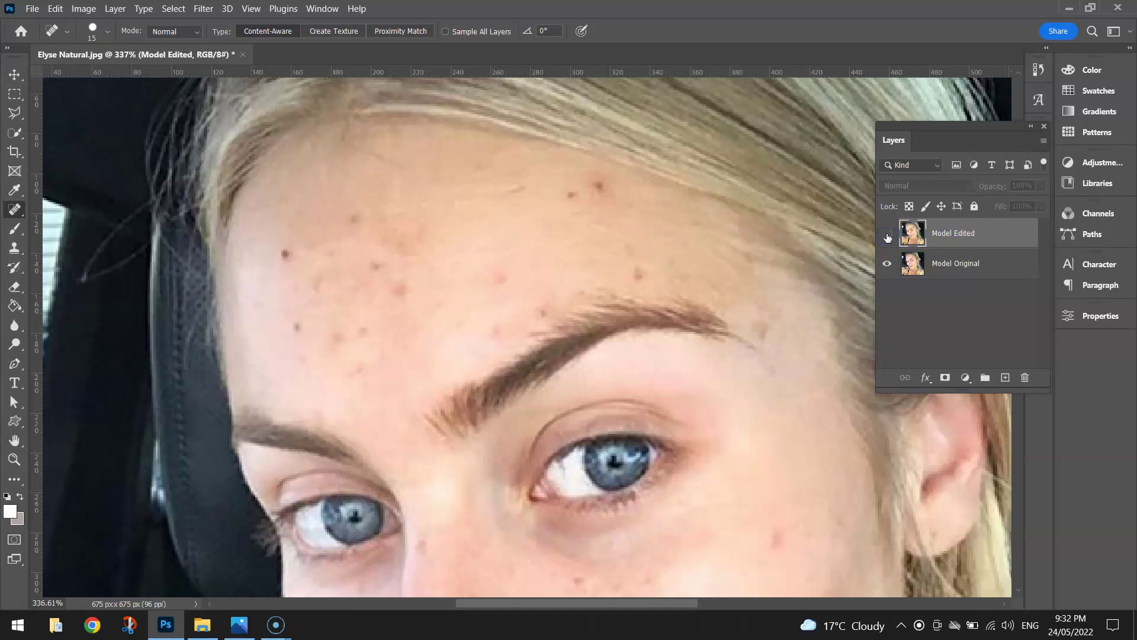
pyautogui.click(887, 235)
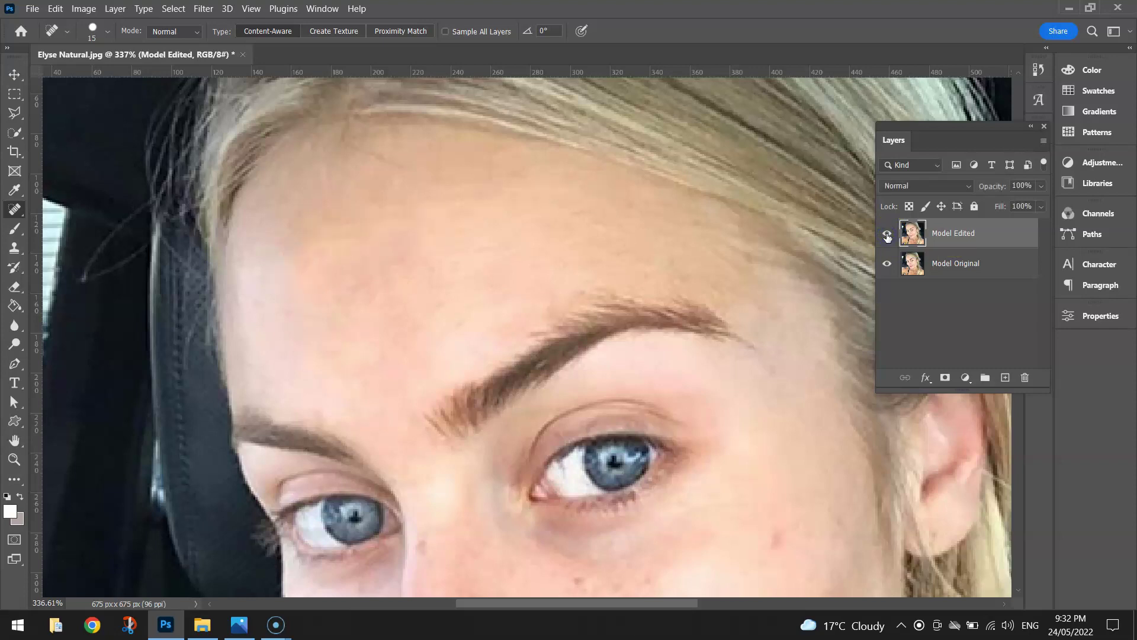
# Heal the red and dark spots on the outer cheek at 15 px, using a 10 px brush for the mark nearest the ear
pyautogui.scroll(-5, 705, 299)
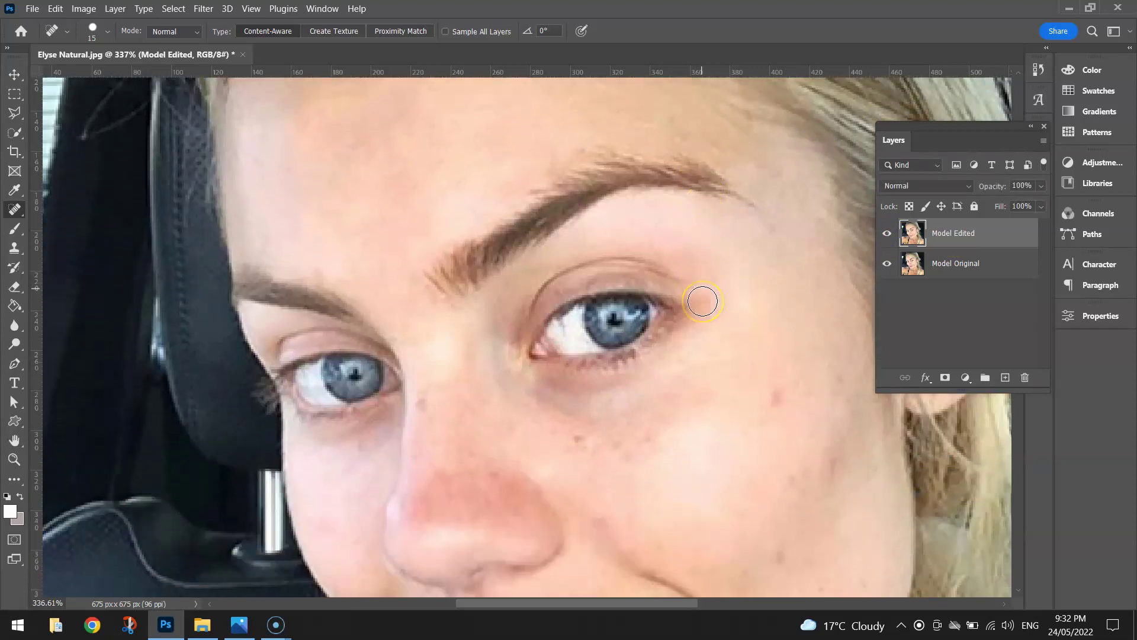
pyautogui.scroll(-3, 702, 301)
pyautogui.moveTo(711, 357); pyautogui.dragTo(506, 276)
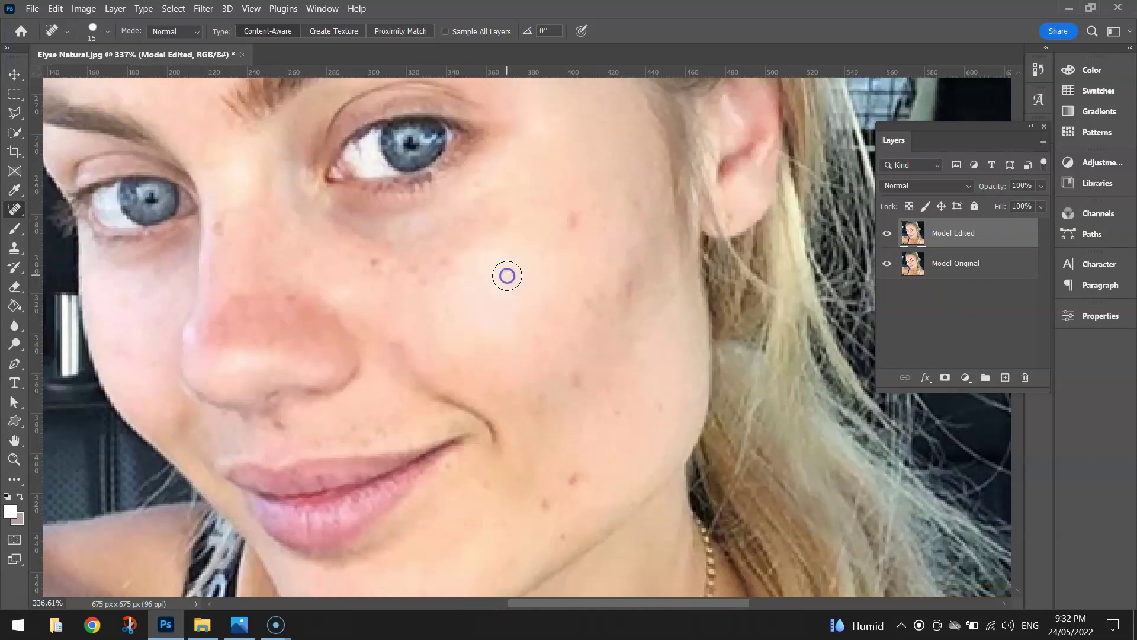
pyautogui.click(574, 222)
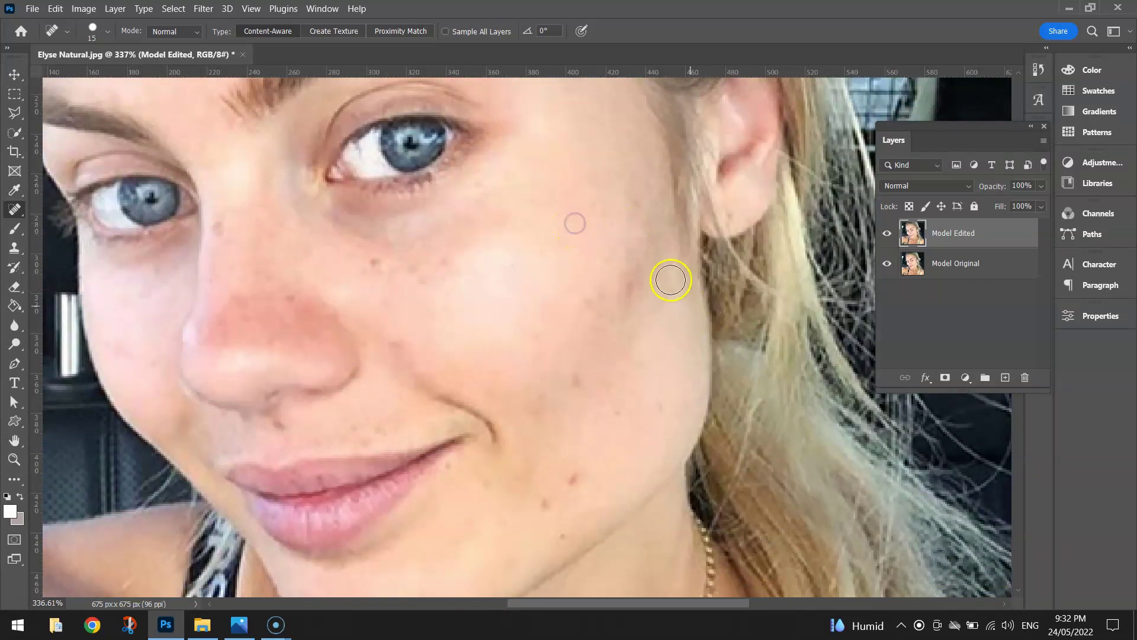
pyautogui.press('[')
pyautogui.click(630, 203)
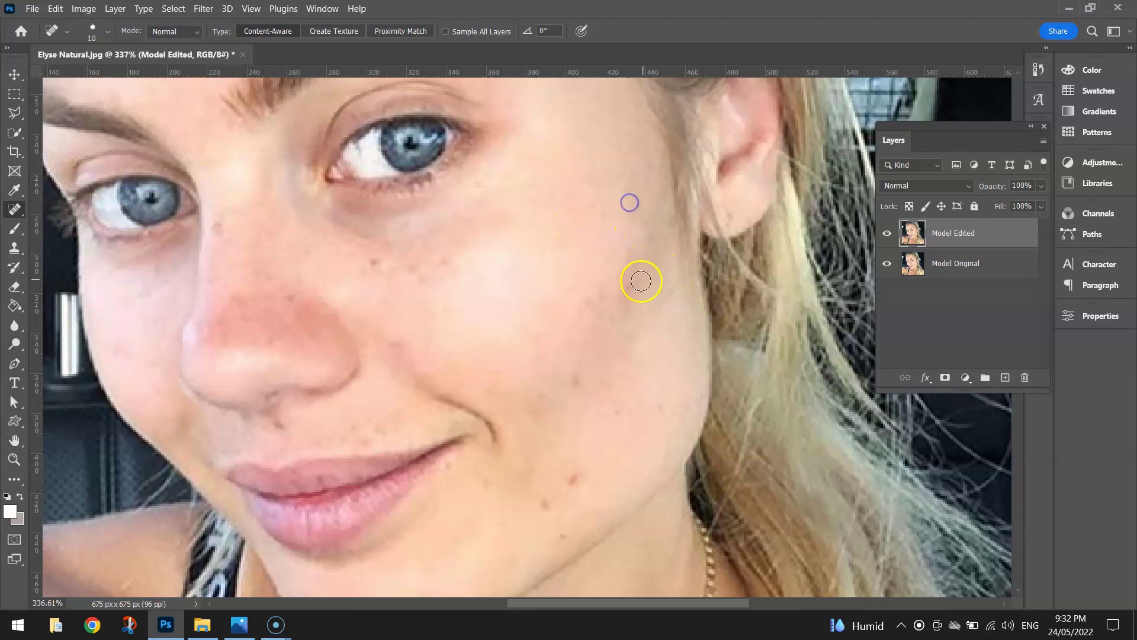
pyautogui.press(']')
pyautogui.click(631, 283)
pyautogui.click(590, 305)
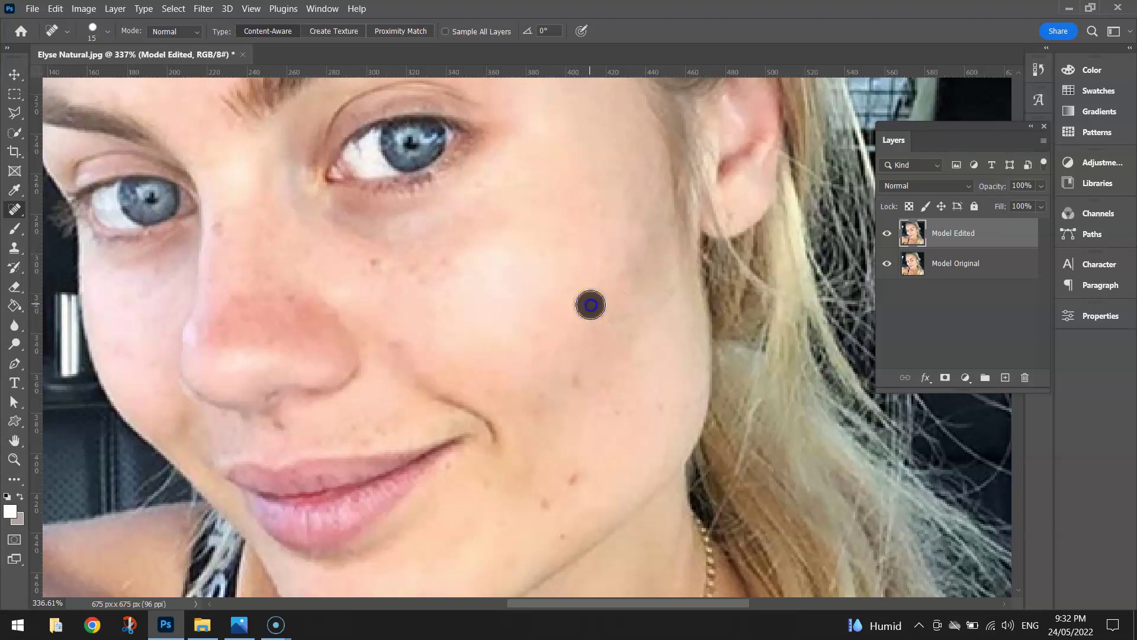
# Heal the spots under the eye and beside the nose at 15 px, undoing the heal of the spot below the nostril
pyautogui.click(453, 256)
pyautogui.click(373, 263)
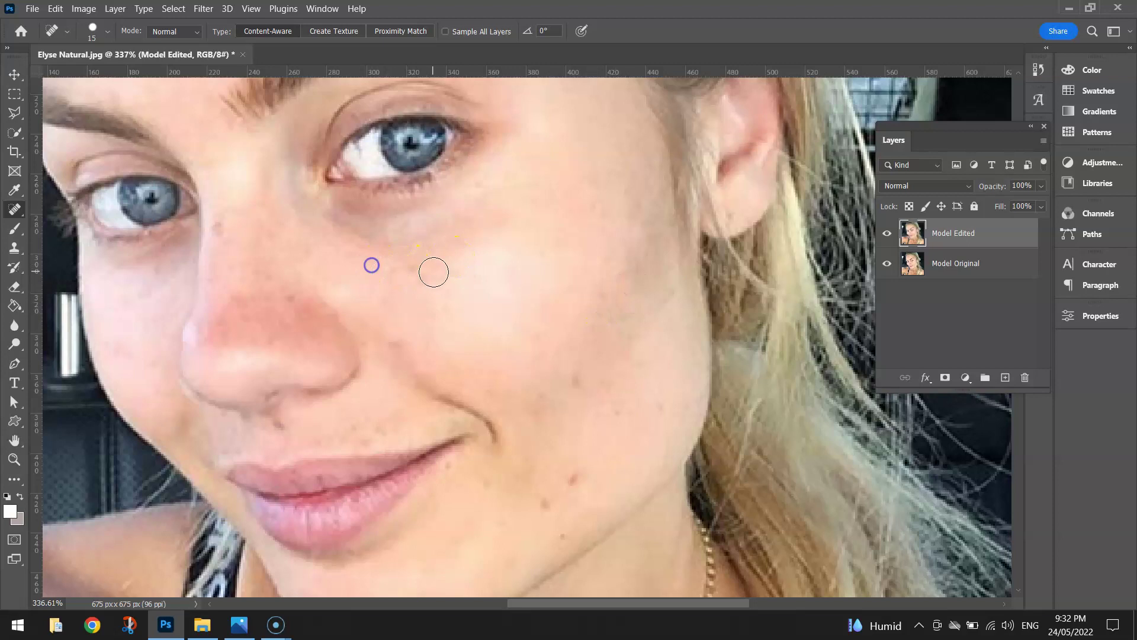
pyautogui.click(311, 253)
pyautogui.moveTo(220, 231); pyautogui.dragTo(219, 230)
pyautogui.click(279, 424)
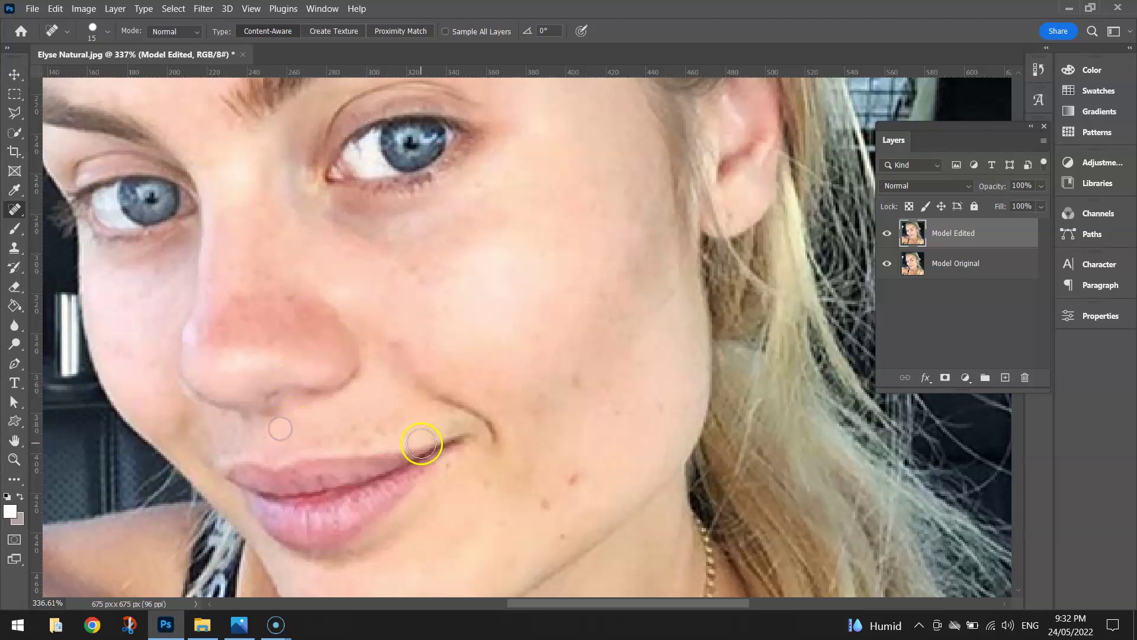
pyautogui.hotkey('ctrl', 'z')
# Heal the spots on the lower cheek, along the jaw and beside the corner of the mouth
pyautogui.click(576, 380)
pyautogui.click(563, 536)
pyautogui.click(545, 504)
pyautogui.click(577, 473)
pyautogui.click(450, 469)
# Heal the remaining small mark below the eye, and with a 10 px brush the marks on the mid-cheek and below the jaw
pyautogui.click(427, 278)
pyautogui.press('[')
pyautogui.moveTo(669, 388); pyautogui.dragTo(673, 294)
pyautogui.click(396, 257)
pyautogui.click(571, 522)
# Heal the small spots on the shoulder and upper chest with the 10 px brush
pyautogui.moveTo(398, 511); pyautogui.dragTo(752, 158)
pyautogui.click(364, 254)
pyautogui.click(278, 186)
pyautogui.click(607, 458)
pyautogui.click(600, 487)
pyautogui.click(785, 385)
# Reduce the healing brush to 7 px and heal the spots beside the necklace and across the neck and chest
pyautogui.press('[')
pyautogui.press('[')
pyautogui.press('[')
pyautogui.click(650, 248)
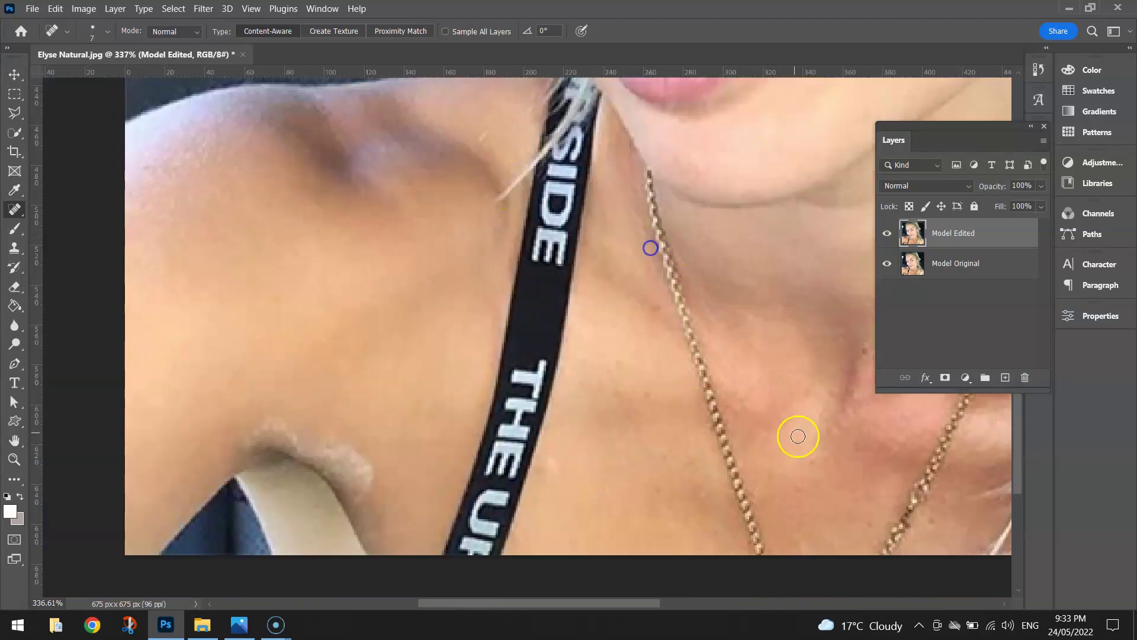
pyautogui.moveTo(862, 364); pyautogui.dragTo(455, 406)
pyautogui.click(553, 355)
pyautogui.moveTo(657, 452); pyautogui.dragTo(265, 370)
pyautogui.click(620, 257)
# Heal the small dark spot on the nose with the 7 px brush
pyautogui.hotkey('ctrl', '0')
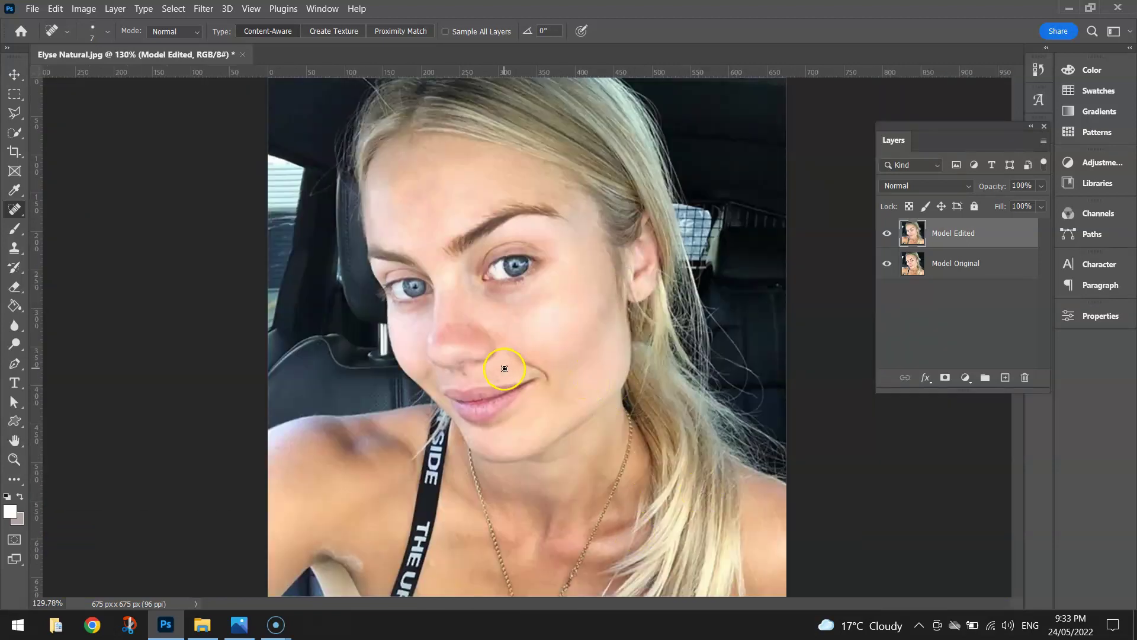
pyautogui.scroll(3, 463, 384)
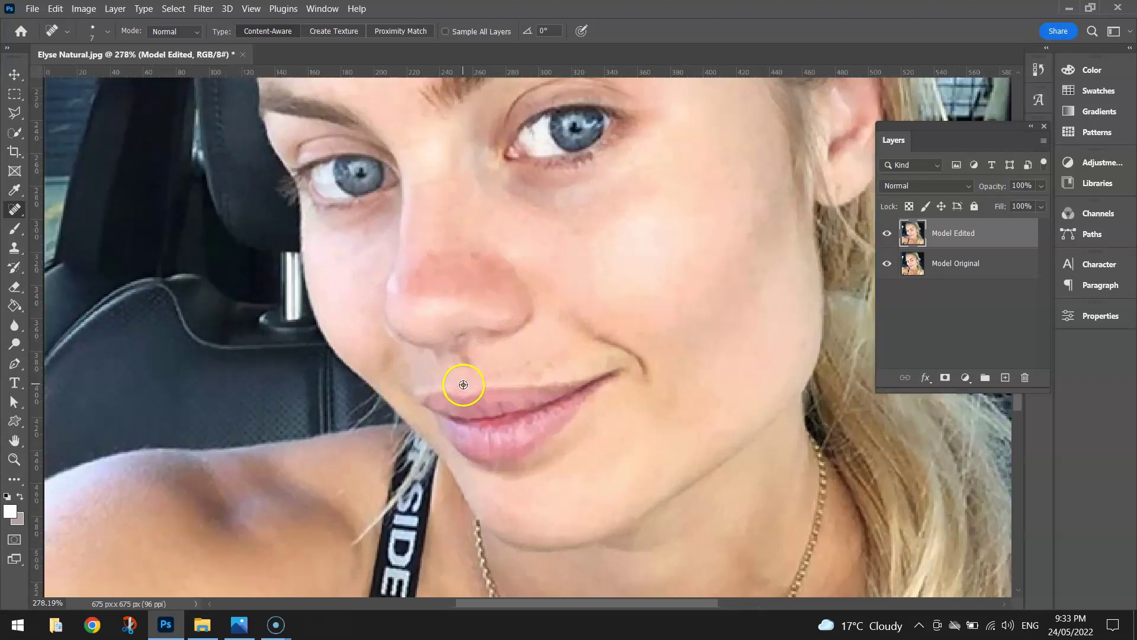
pyautogui.scroll(2, 463, 385)
pyautogui.click(483, 177)
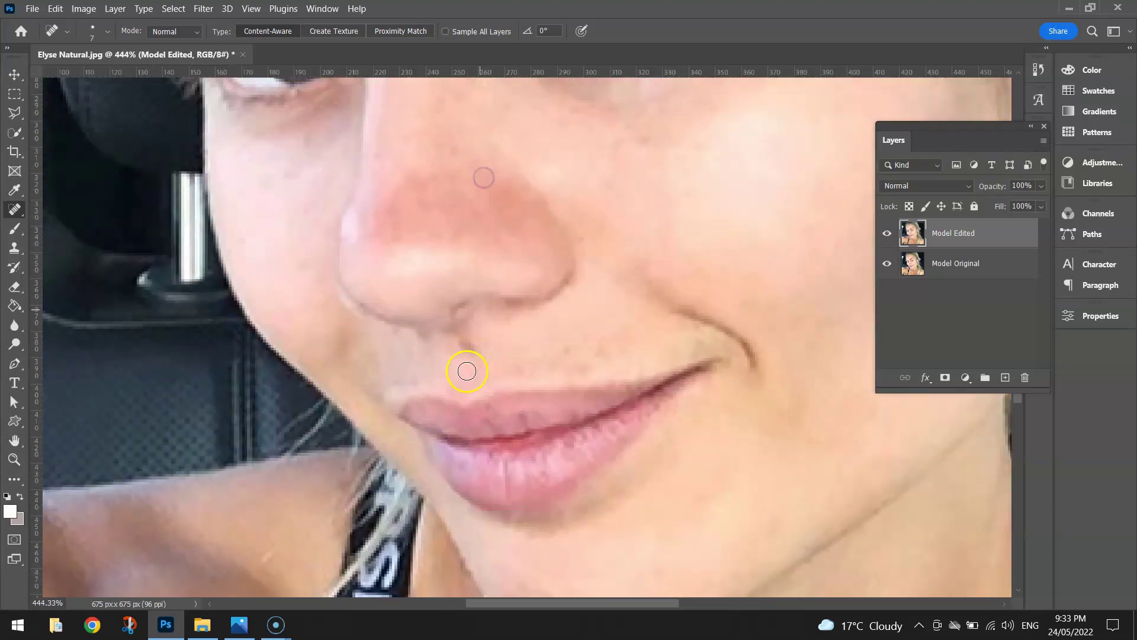
# Try to heal the spot below the nostril with the 7 px brush, and enlarge the brush to 9 px
pyautogui.scroll(2, 467, 370)
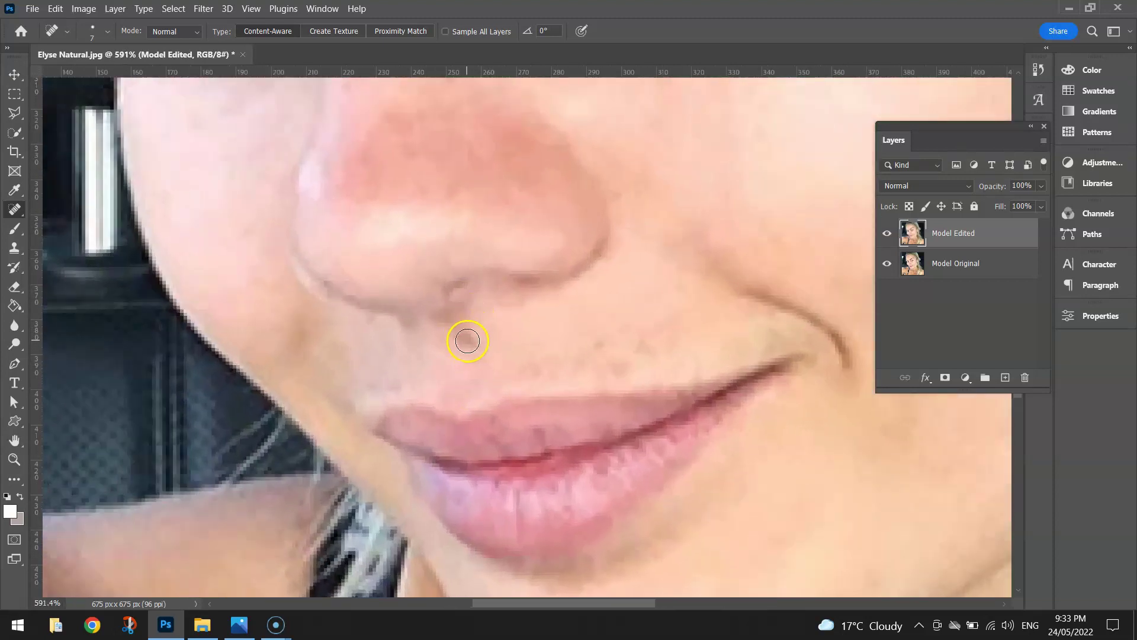
pyautogui.click(467, 340)
pyautogui.press(']')
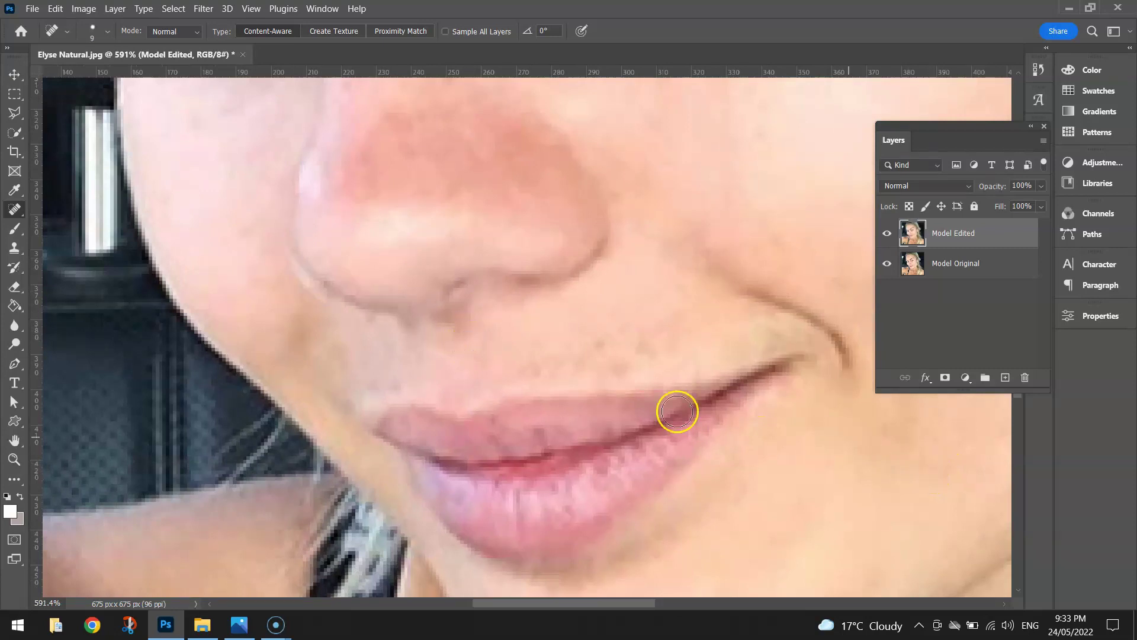
pyautogui.scroll(3, 488, 393)
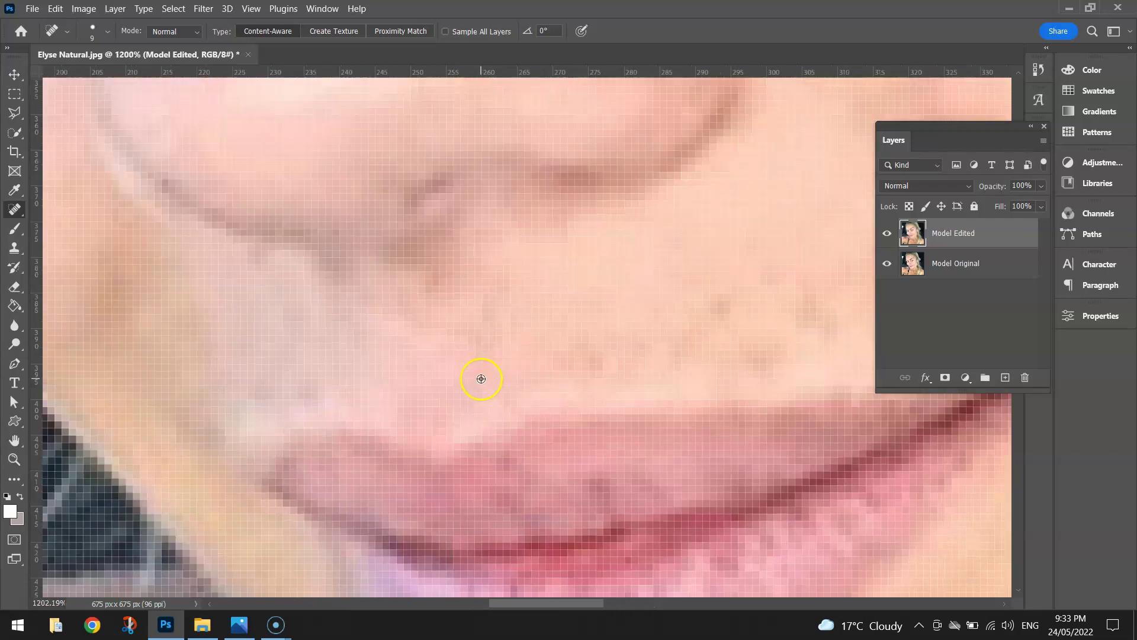
pyautogui.scroll(-8, 479, 322)
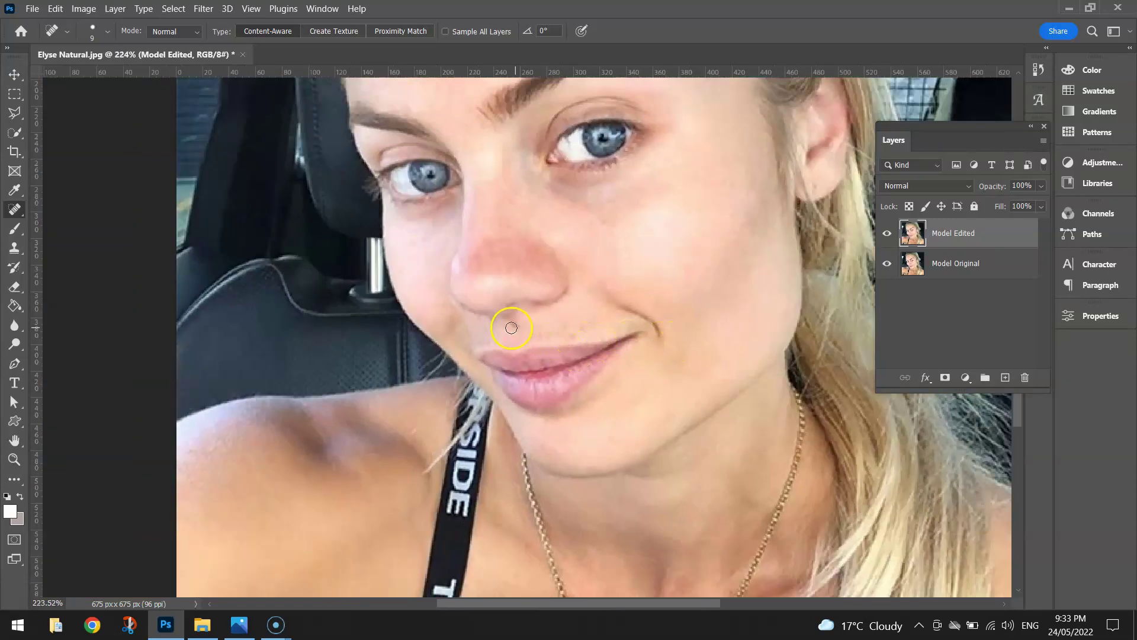
pyautogui.scroll(2, 532, 317)
pyautogui.scroll(2, 533, 317)
pyautogui.scroll(-1, 561, 325)
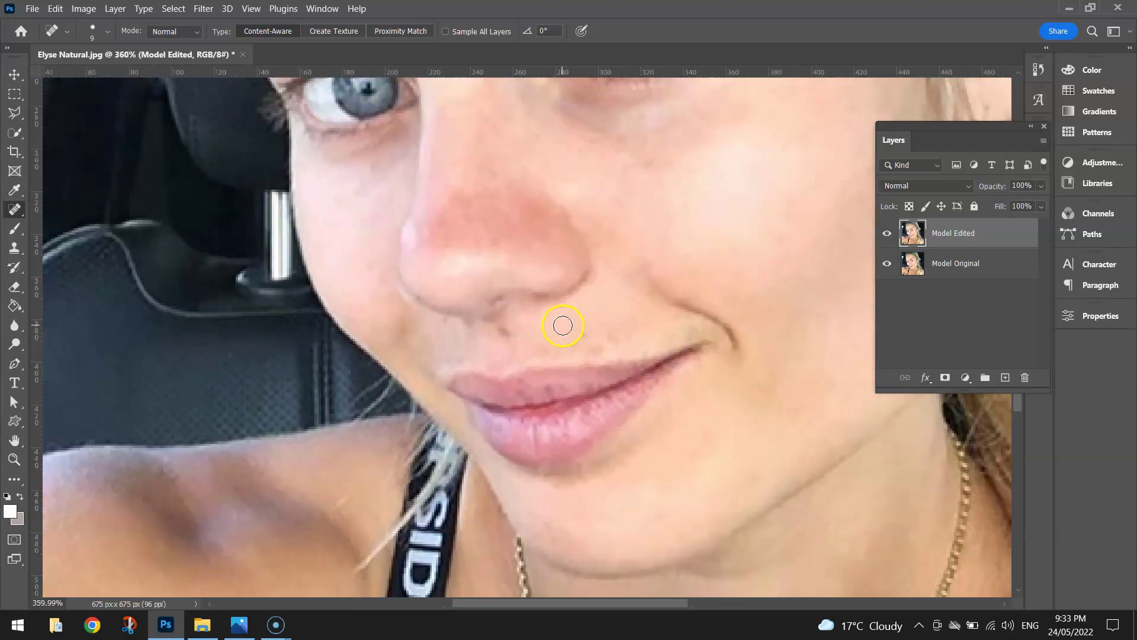
# Replace the spot below the nostril with clean neighbouring skin using the Patch Tool, and clear the selection
pyautogui.click(16, 215)
pyautogui.click(56, 239)
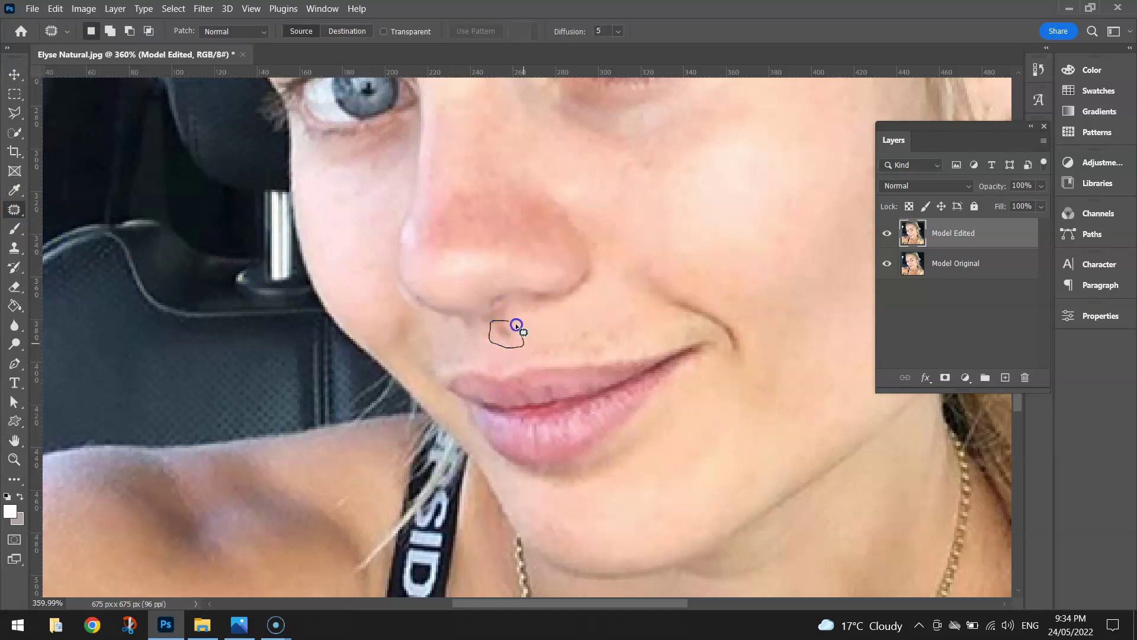
pyautogui.moveTo(506, 323)
pyautogui.mouseDown()
pyautogui.moveTo(545, 327)
pyautogui.moveTo(464, 337)
pyautogui.moveTo(473, 346)
pyautogui.mouseUp()
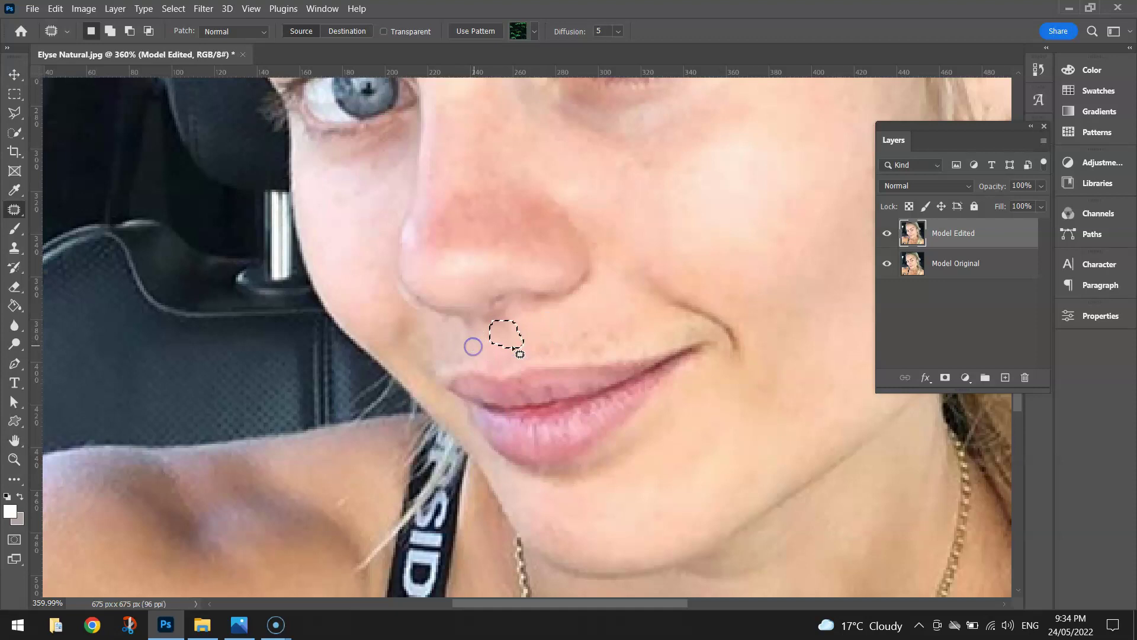
pyautogui.click(586, 352)
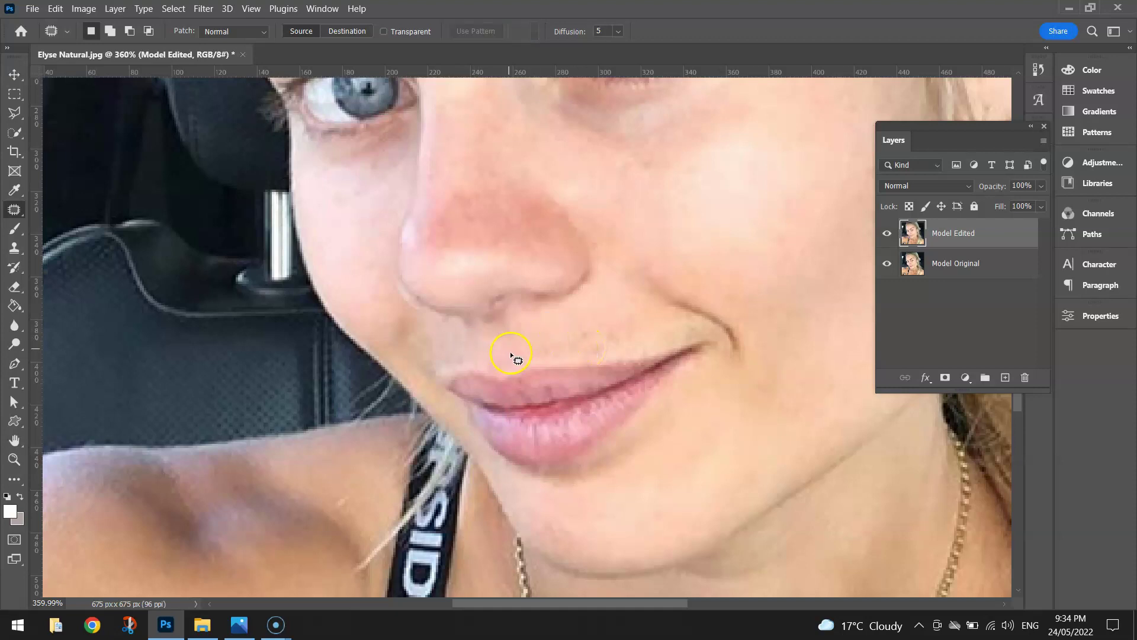
# Patch the freckled area above the upper lip with clean skin from just above it, and clear the selection
pyautogui.scroll(-5, 530, 358)
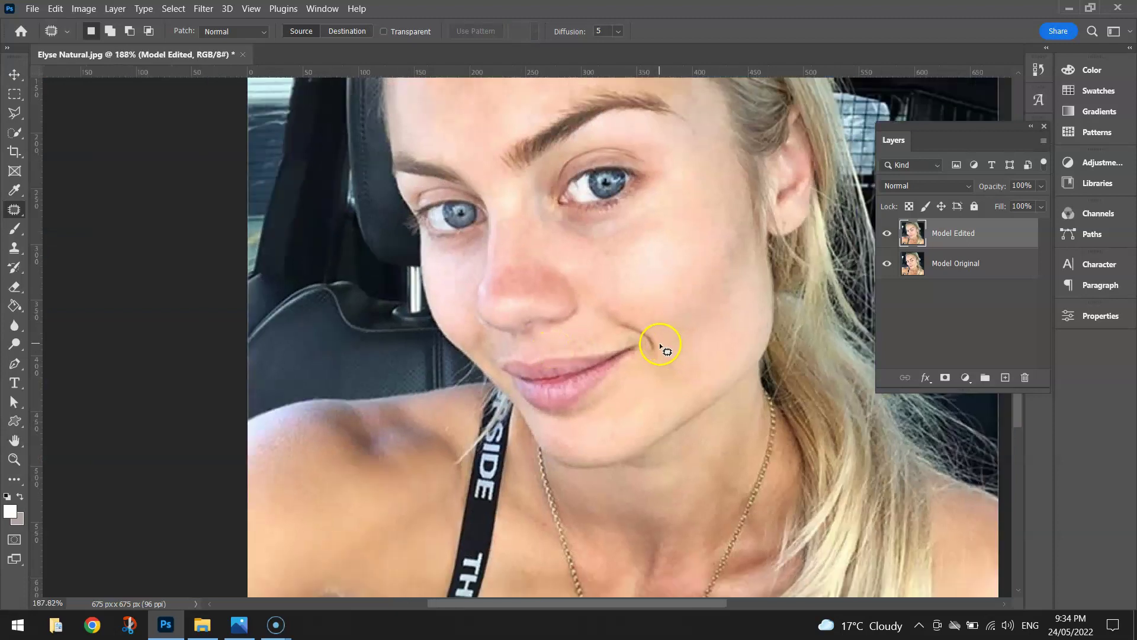
pyautogui.scroll(5, 617, 349)
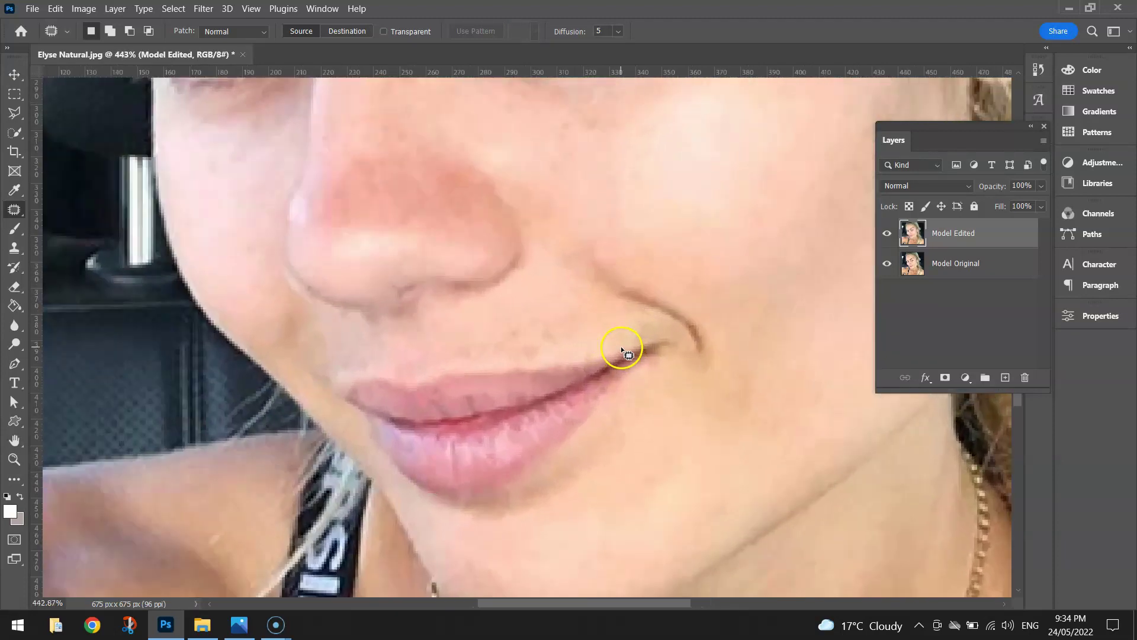
pyautogui.rightClick(14, 209)
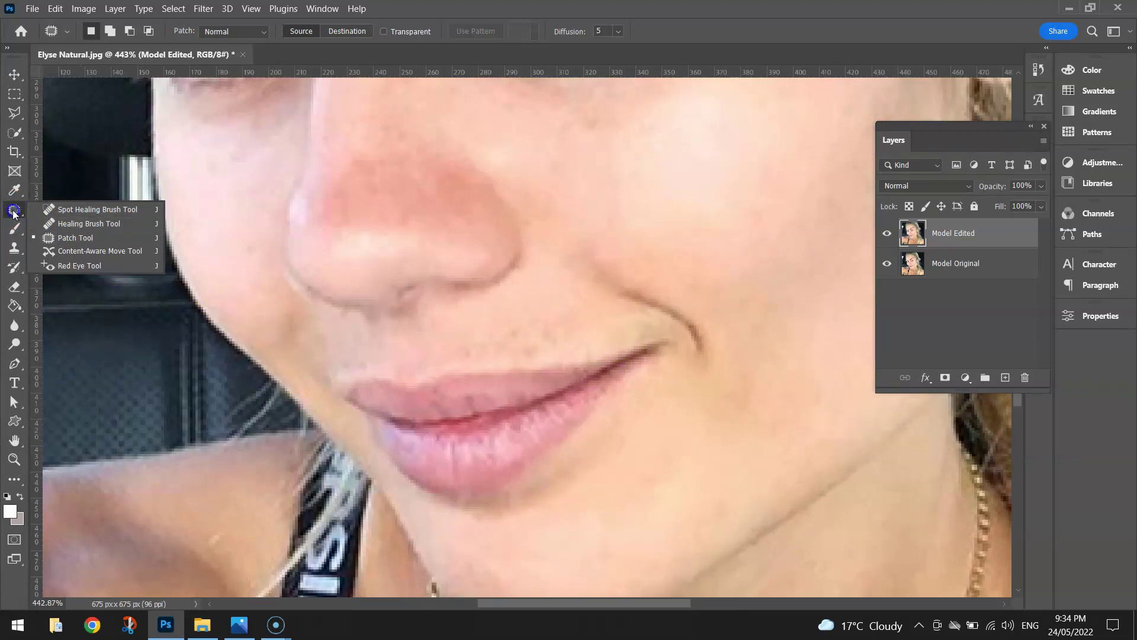
pyautogui.click(15, 210)
pyautogui.rightClick(15, 210)
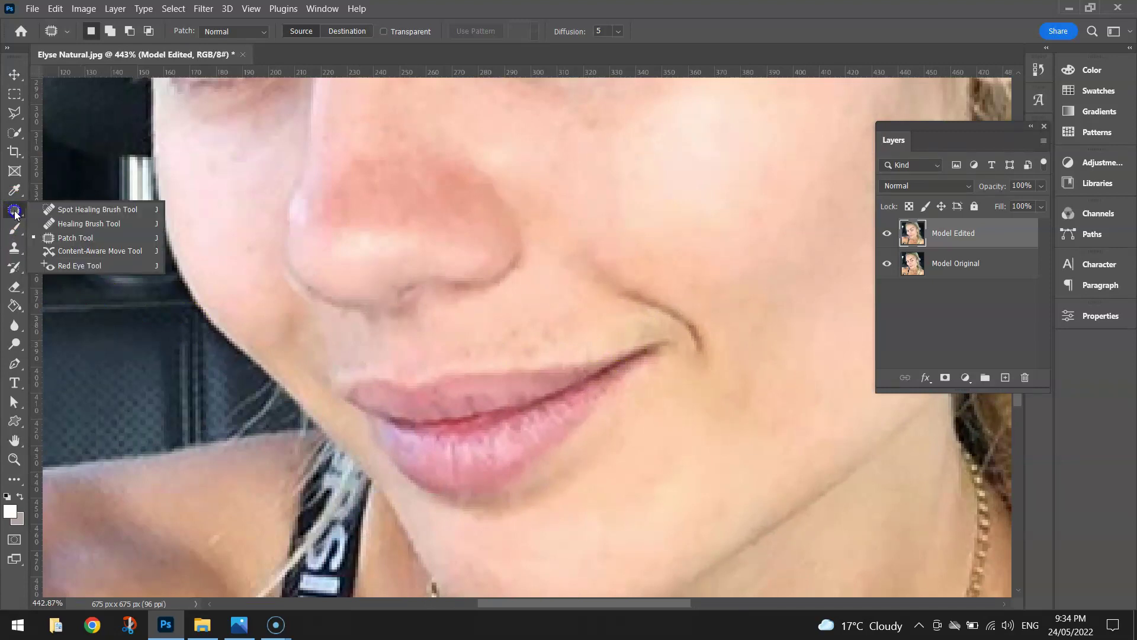
pyautogui.click(64, 237)
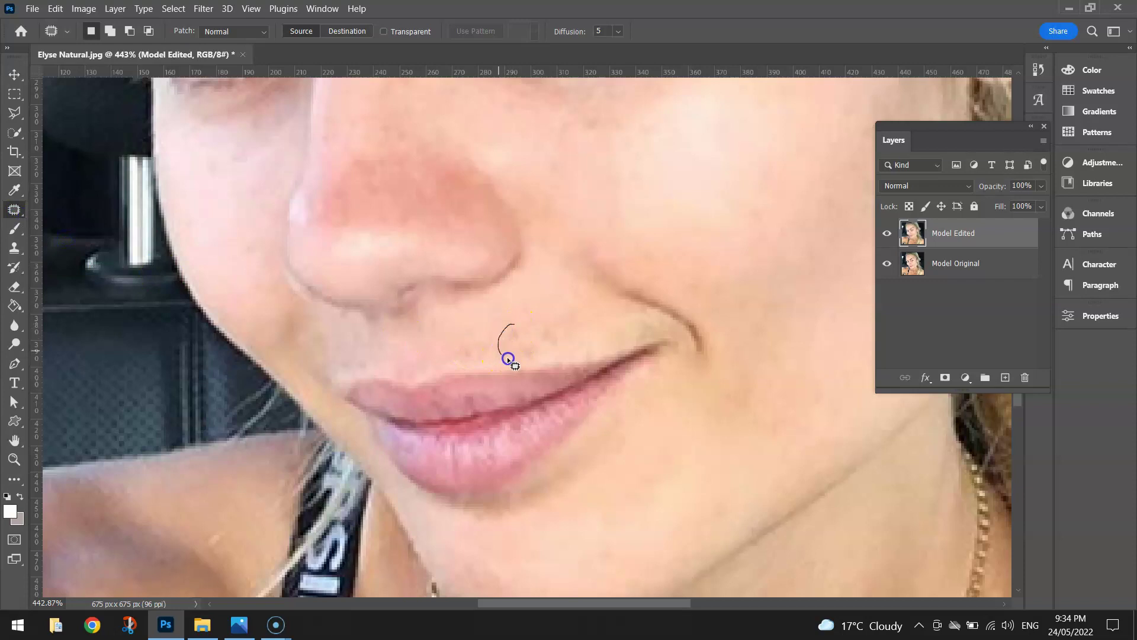
pyautogui.moveTo(572, 344)
pyautogui.mouseDown()
pyautogui.moveTo(508, 325)
pyautogui.moveTo(524, 340)
pyautogui.moveTo(540, 292)
pyautogui.mouseUp()
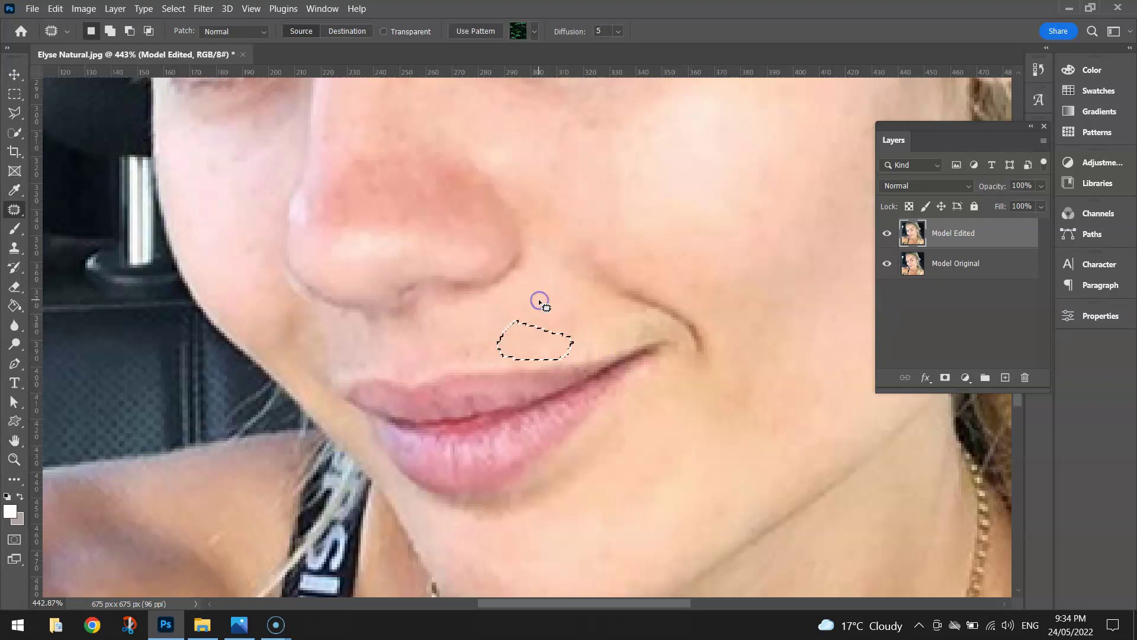
pyautogui.hotkey('ctrl', 'd')
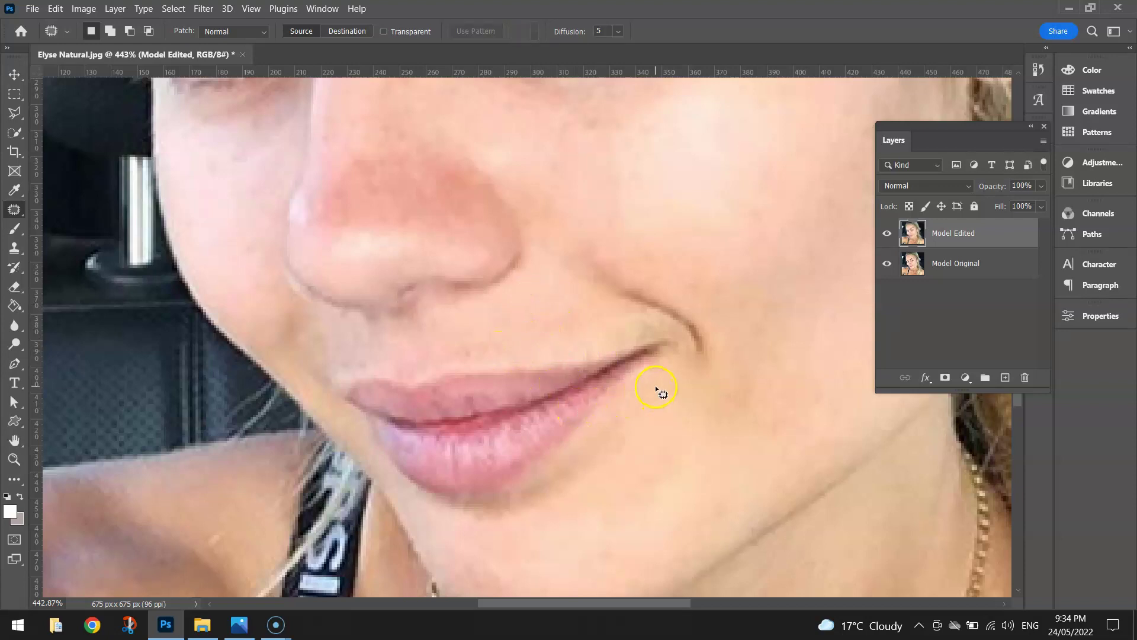
# Add a new empty layer above Model Edited and name it Skin Softening
pyautogui.scroll(-4, 662, 358)
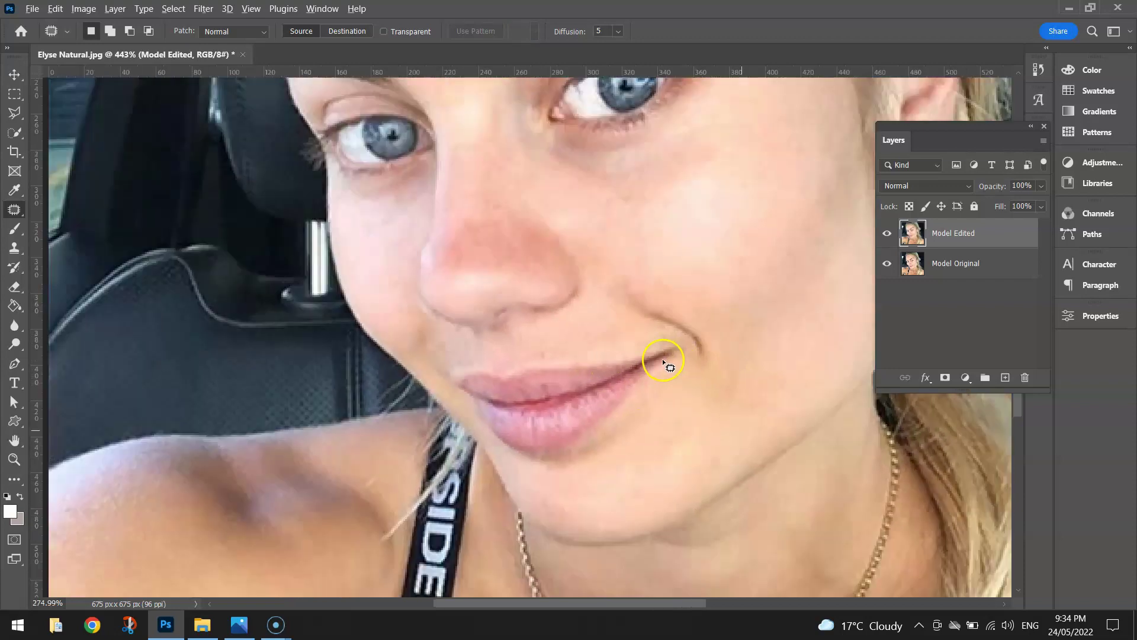
pyautogui.scroll(-2, 666, 354)
pyautogui.scroll(-1, 675, 334)
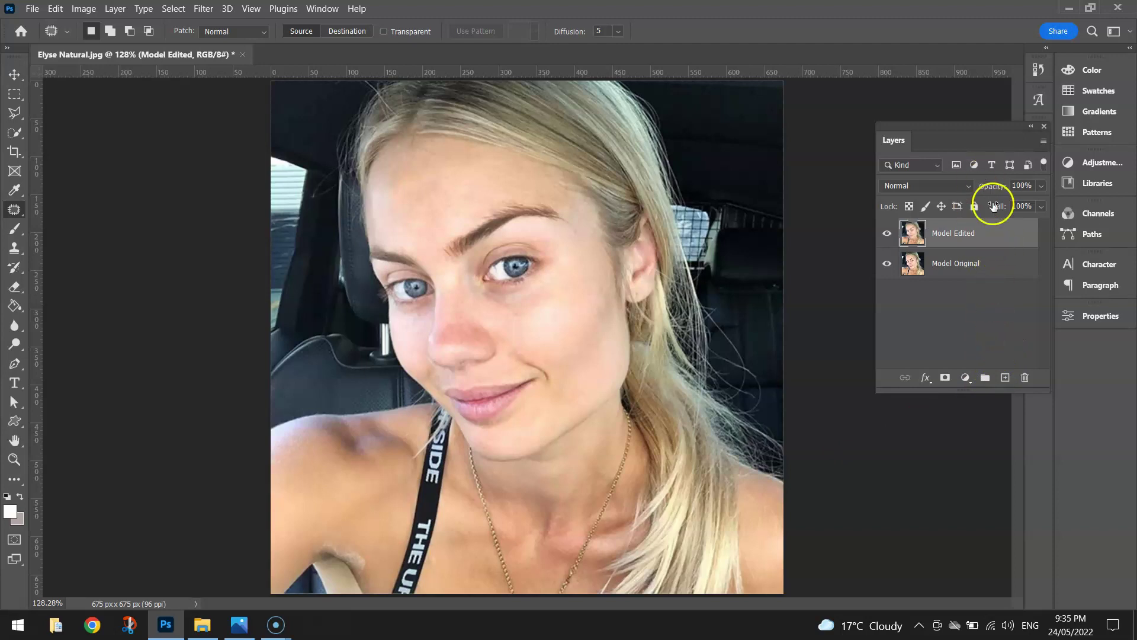
pyautogui.click(1005, 379)
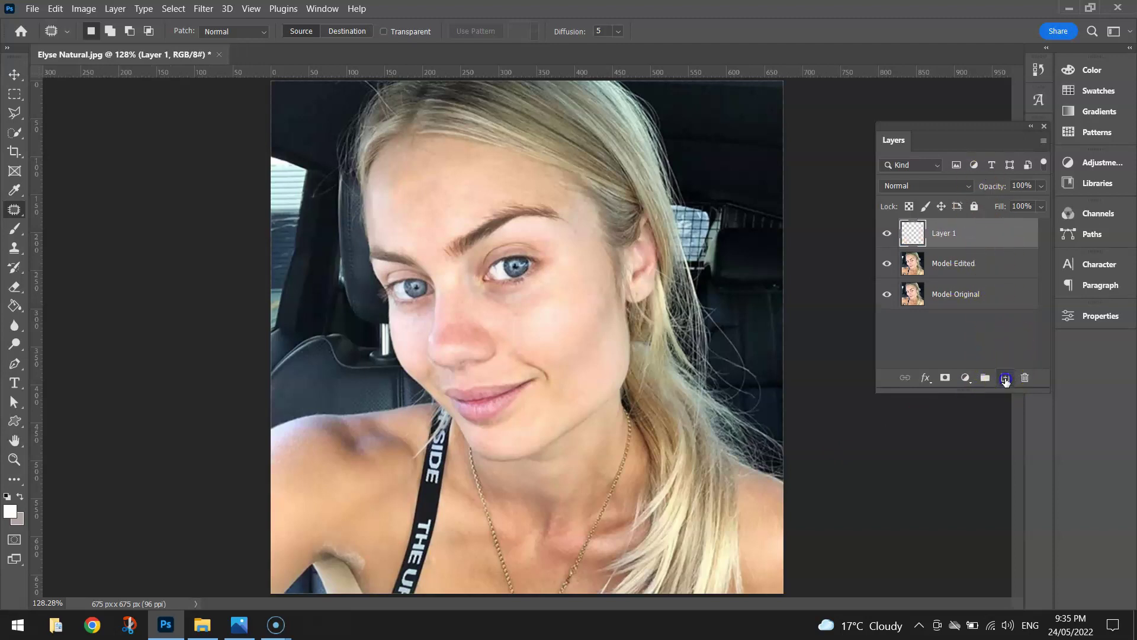
pyautogui.click(946, 233)
pyautogui.press('Return')
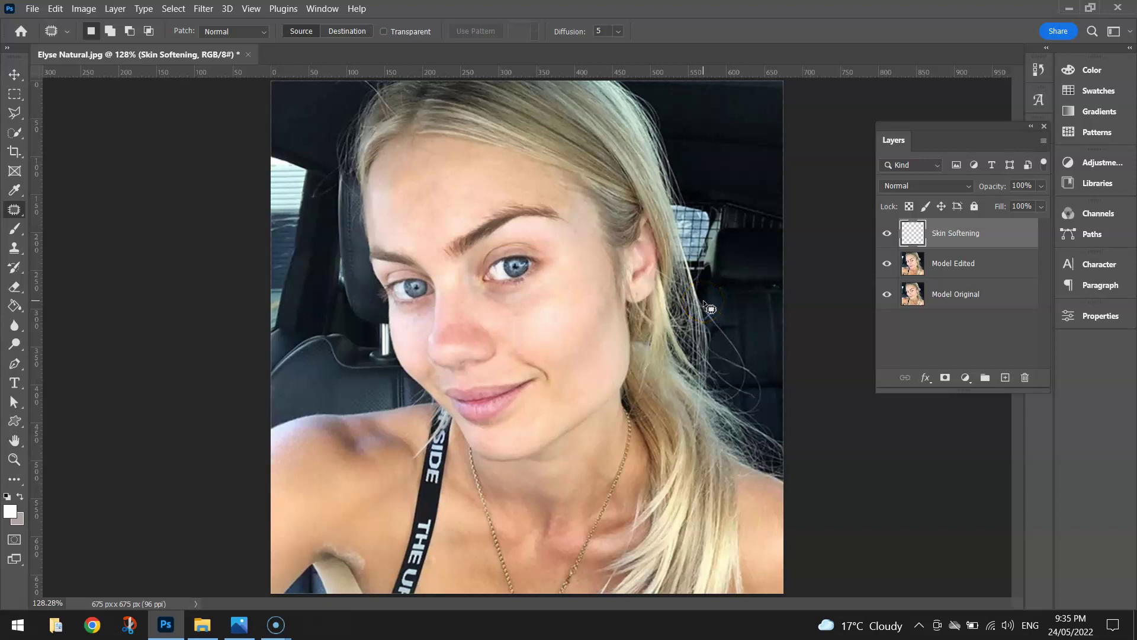
pyautogui.scroll(1, 498, 319)
pyautogui.scroll(2, 499, 318)
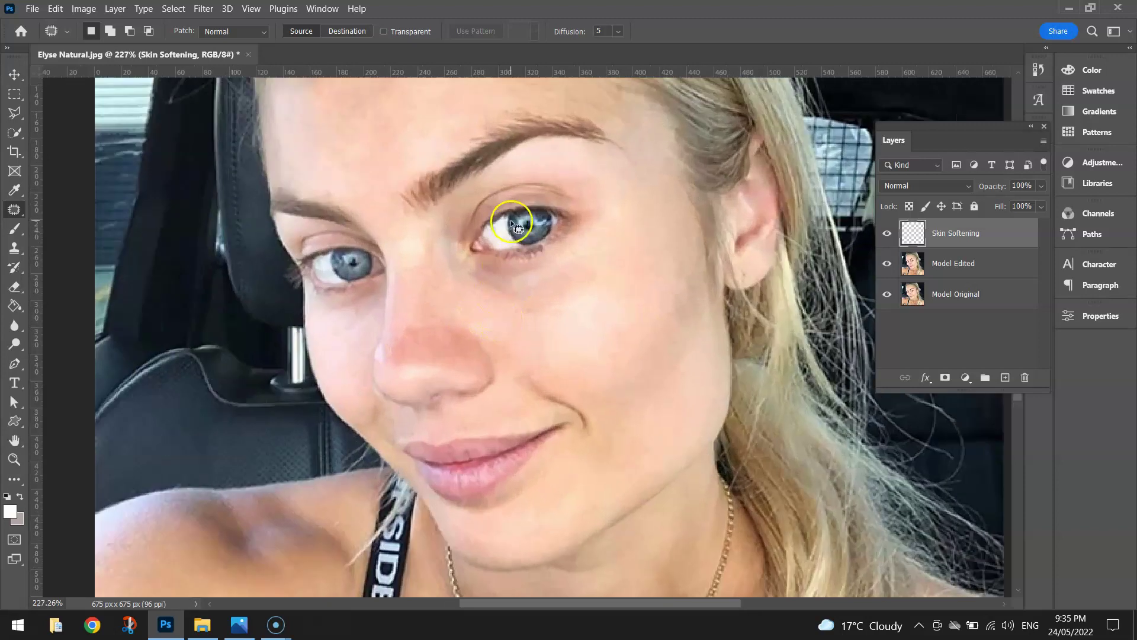
# Switch to the Brush tool and choose the Soft Round preset with 0% hardness for the Skin Softening layer
pyautogui.scroll(-1, 512, 222)
pyautogui.moveTo(479, 161); pyautogui.dragTo(483, 208)
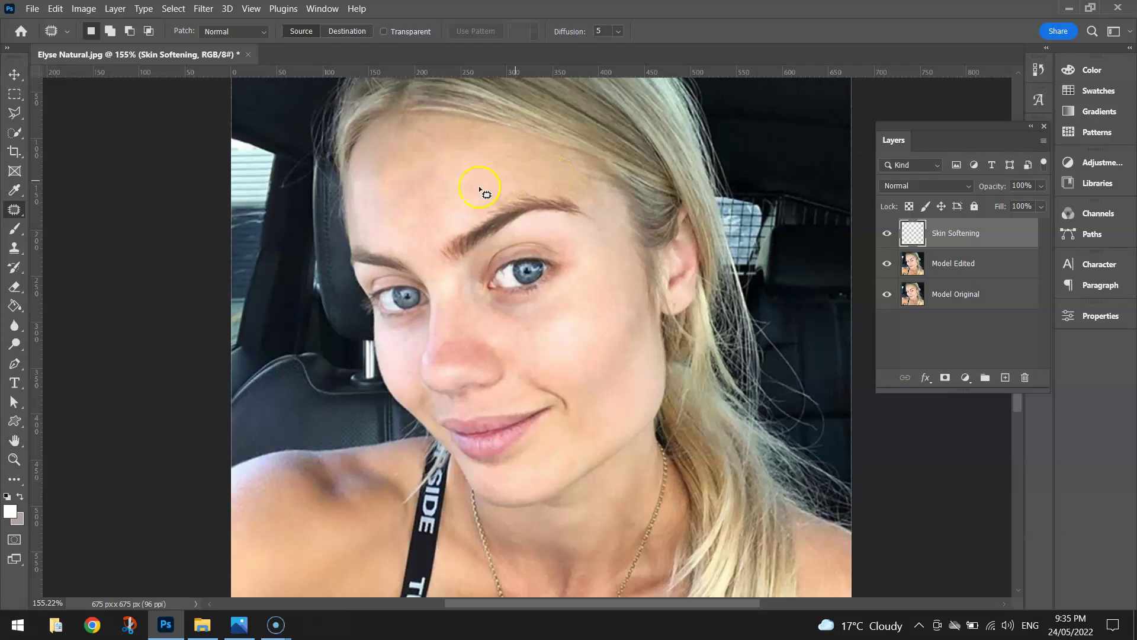
pyautogui.rightClick(14, 209)
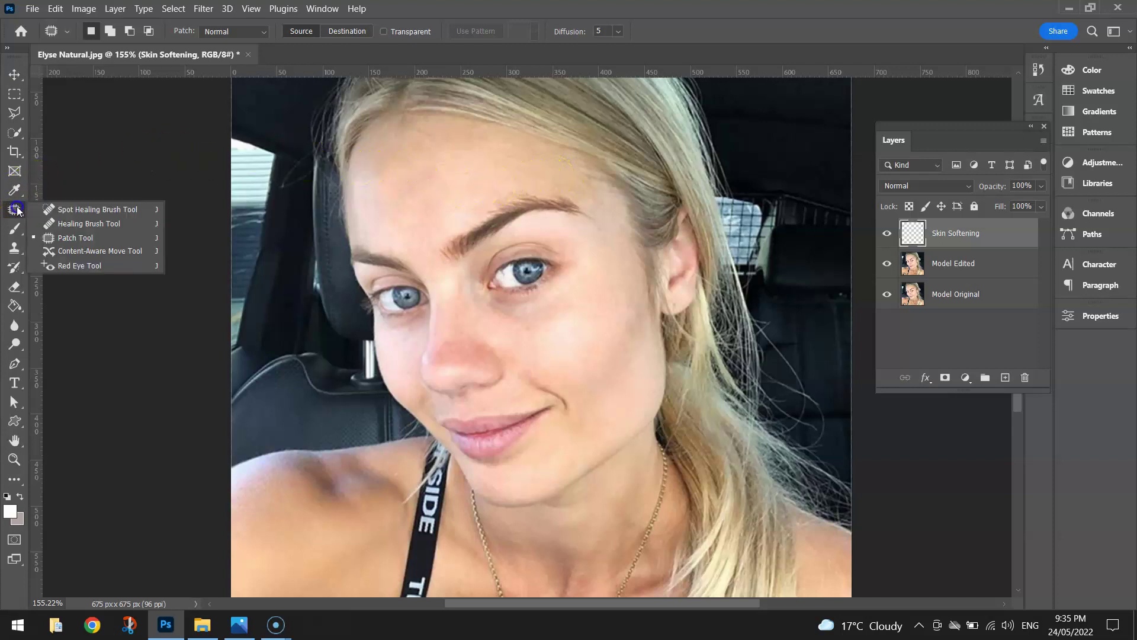
pyautogui.click(58, 210)
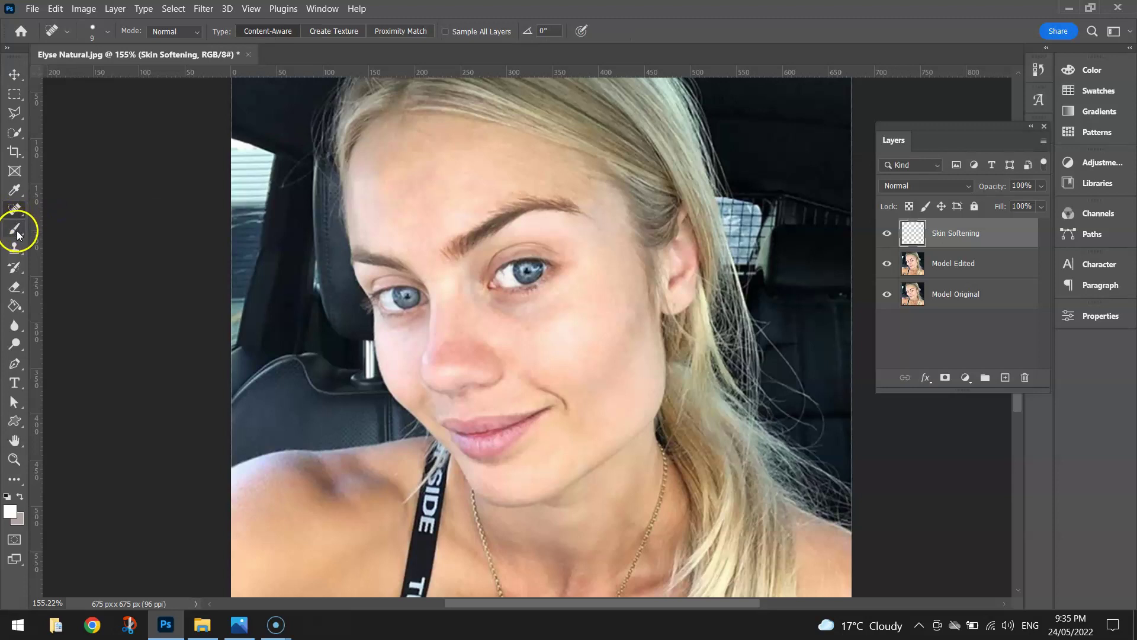
pyautogui.click(16, 231)
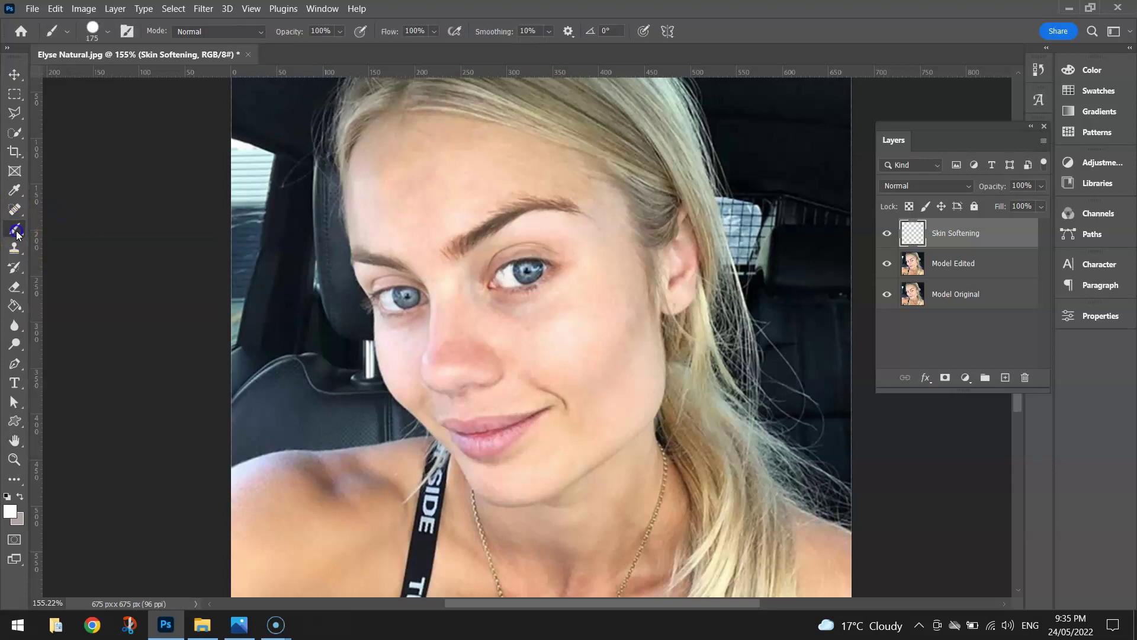
pyautogui.click(109, 32)
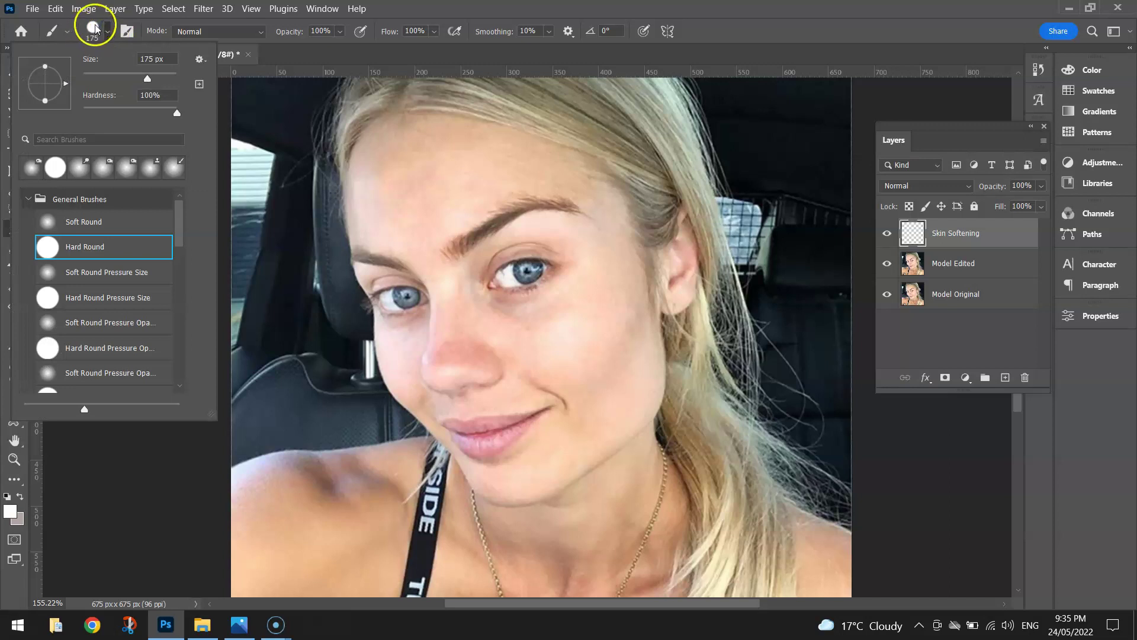
pyautogui.click(94, 222)
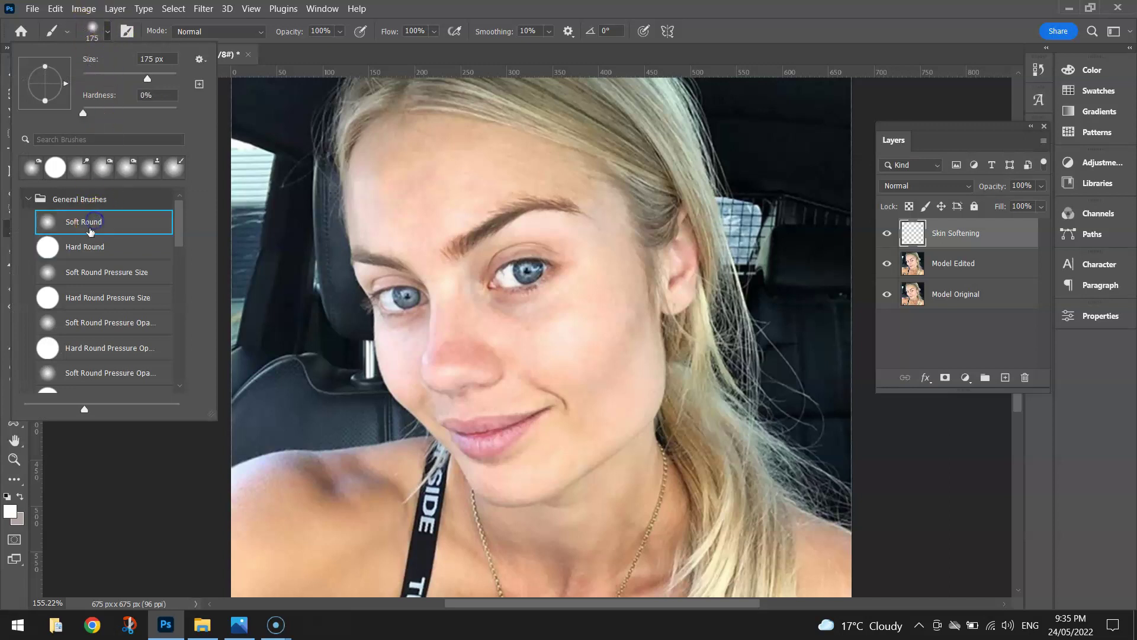
# Set the soft brush's size to 127 px and its flow to 1%
pyautogui.click(27, 198)
pyautogui.click(27, 198)
pyautogui.click(113, 219)
pyautogui.click(135, 223)
pyautogui.moveTo(147, 78); pyautogui.dragTo(140, 79)
pyautogui.press('Return')
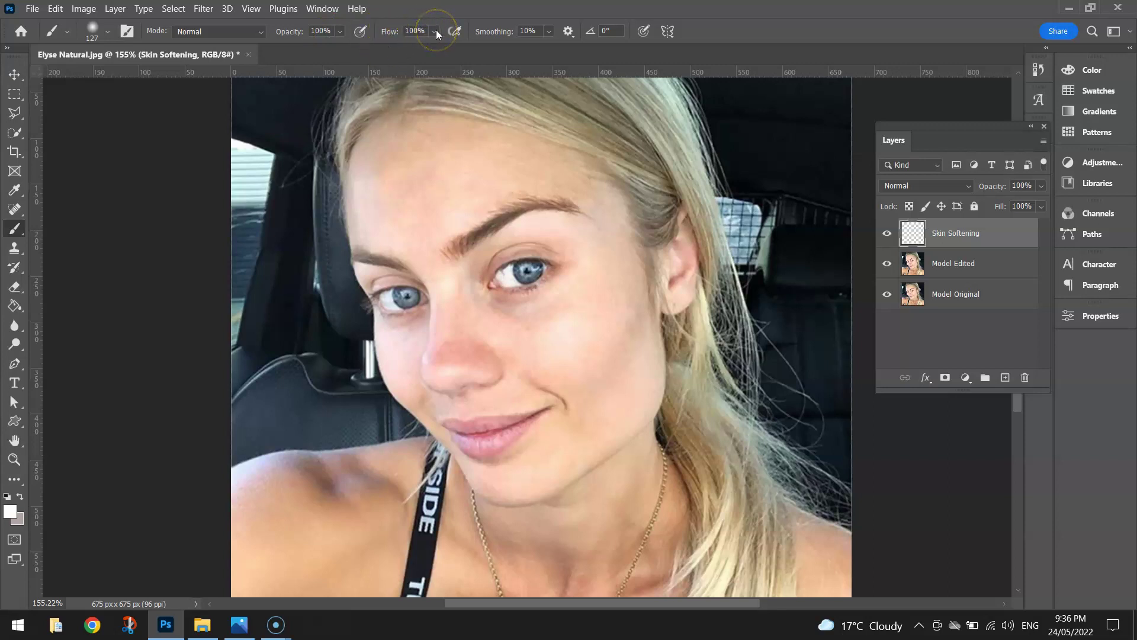
pyautogui.moveTo(436, 33); pyautogui.dragTo(381, 52)
pyautogui.click(424, 16)
pyautogui.moveTo(439, 163); pyautogui.dragTo(422, 171)
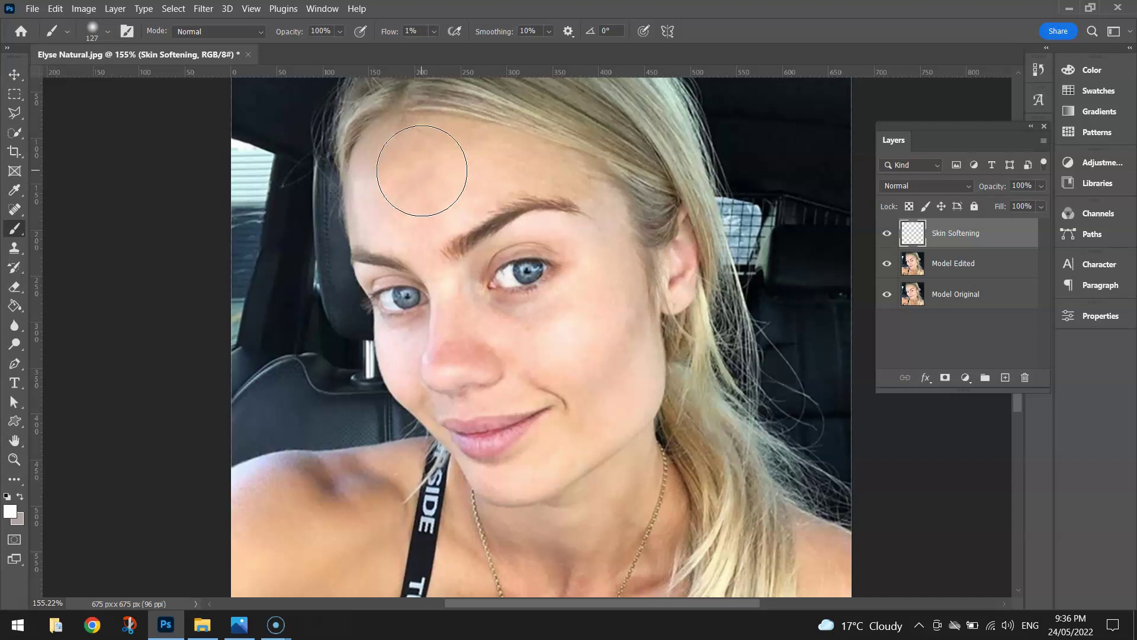
pyautogui.moveTo(422, 170)
pyautogui.mouseDown()
pyautogui.moveTo(432, 178)
pyautogui.moveTo(411, 186)
pyautogui.moveTo(427, 188)
pyautogui.moveTo(418, 171)
pyautogui.moveTo(414, 183)
pyautogui.moveTo(450, 172)
pyautogui.moveTo(418, 172)
pyautogui.moveTo(407, 132)
pyautogui.moveTo(435, 196)
pyautogui.moveTo(436, 183)
pyautogui.moveTo(482, 170)
pyautogui.moveTo(482, 183)
pyautogui.moveTo(389, 198)
pyautogui.moveTo(425, 250)
pyautogui.moveTo(444, 246)
pyautogui.moveTo(442, 198)
pyautogui.moveTo(455, 196)
pyautogui.mouseUp()
# Reduce the brush to 70 px and sample a forehead skin tone as the foreground colour with the Eyedropper
pyautogui.press('[')
pyautogui.press('[')
pyautogui.press('[')
pyautogui.press('[')
pyautogui.scroll(3, 414, 135)
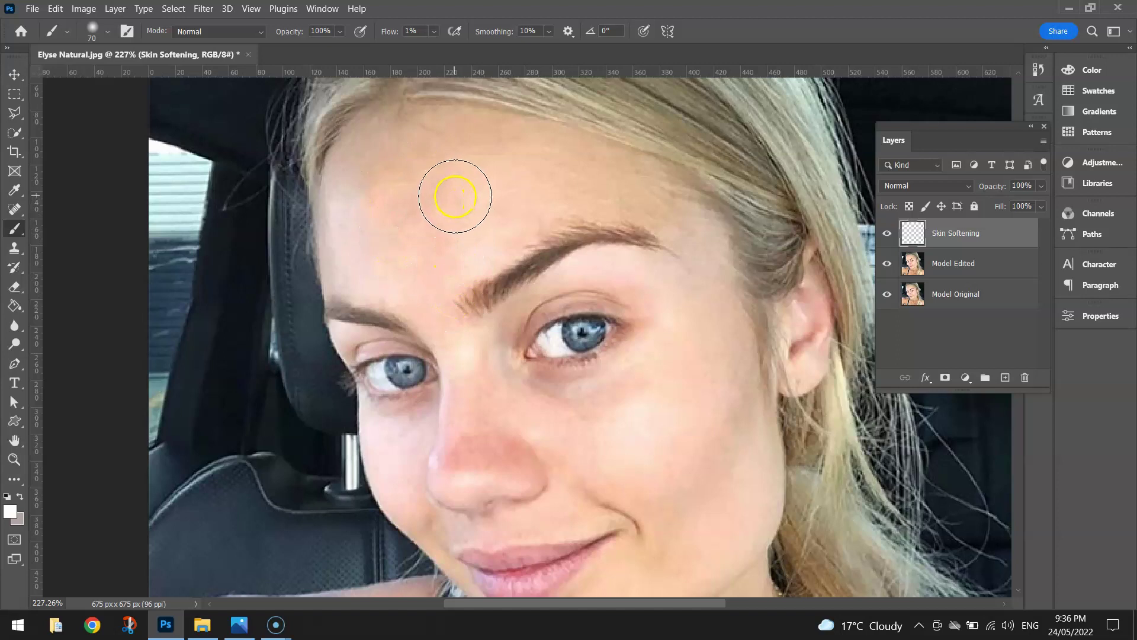
pyautogui.click(15, 190)
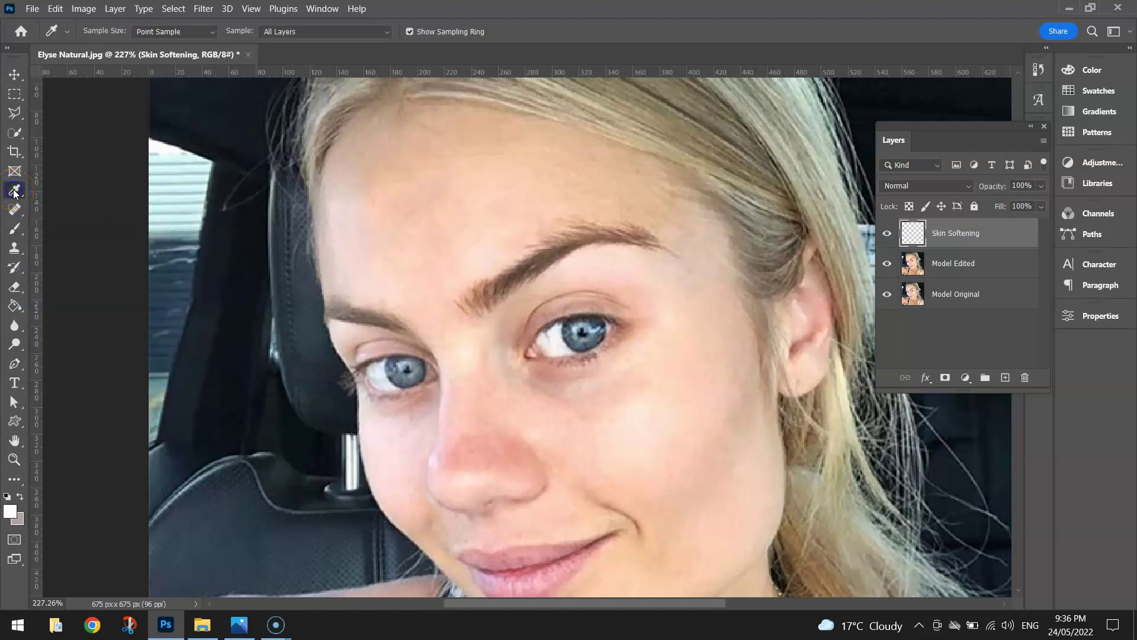
pyautogui.click(436, 188)
pyautogui.moveTo(443, 183); pyautogui.dragTo(9, 517)
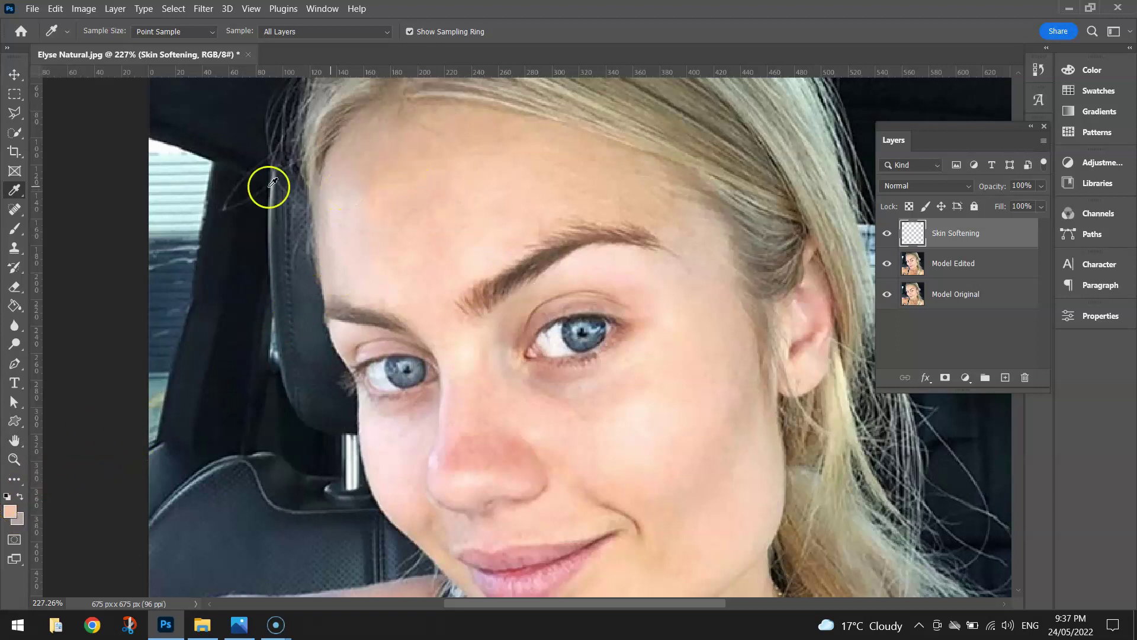
# Paint the sampled skin tone lightly over the darker patch in the middle of the forehead with a 60 px brush
pyautogui.click(14, 228)
pyautogui.press('[')
pyautogui.moveTo(372, 196)
pyautogui.mouseDown()
pyautogui.moveTo(512, 182)
pyautogui.moveTo(427, 193)
pyautogui.moveTo(477, 166)
pyautogui.moveTo(359, 215)
pyautogui.moveTo(453, 171)
pyautogui.moveTo(490, 170)
pyautogui.mouseUp()
pyautogui.moveTo(427, 216); pyautogui.dragTo(516, 184)
pyautogui.moveTo(374, 181)
pyautogui.mouseDown()
pyautogui.moveTo(511, 162)
pyautogui.moveTo(493, 177)
pyautogui.moveTo(444, 154)
pyautogui.moveTo(442, 178)
pyautogui.moveTo(386, 224)
pyautogui.moveTo(385, 244)
pyautogui.mouseUp()
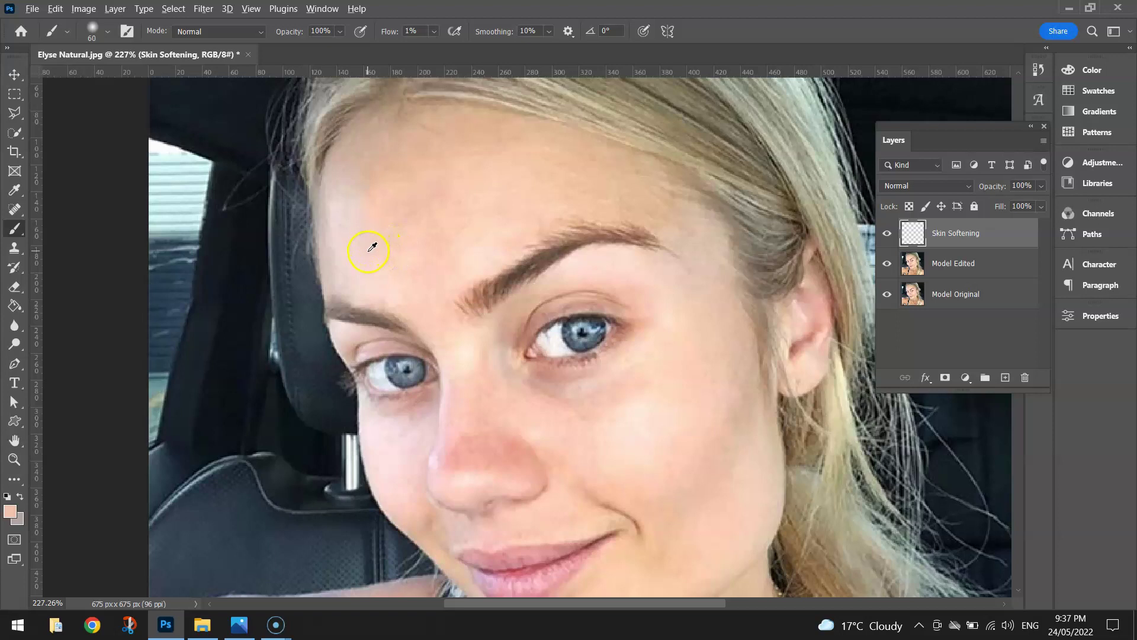
# Sample the lighter skin at the side of the forehead and blend it into the area above and between the eyebrows
pyautogui.keyDown('alt'); pyautogui.click(366, 243); pyautogui.keyUp('alt')
pyautogui.keyDown('alt'); pyautogui.click(366, 243); pyautogui.keyUp('alt')
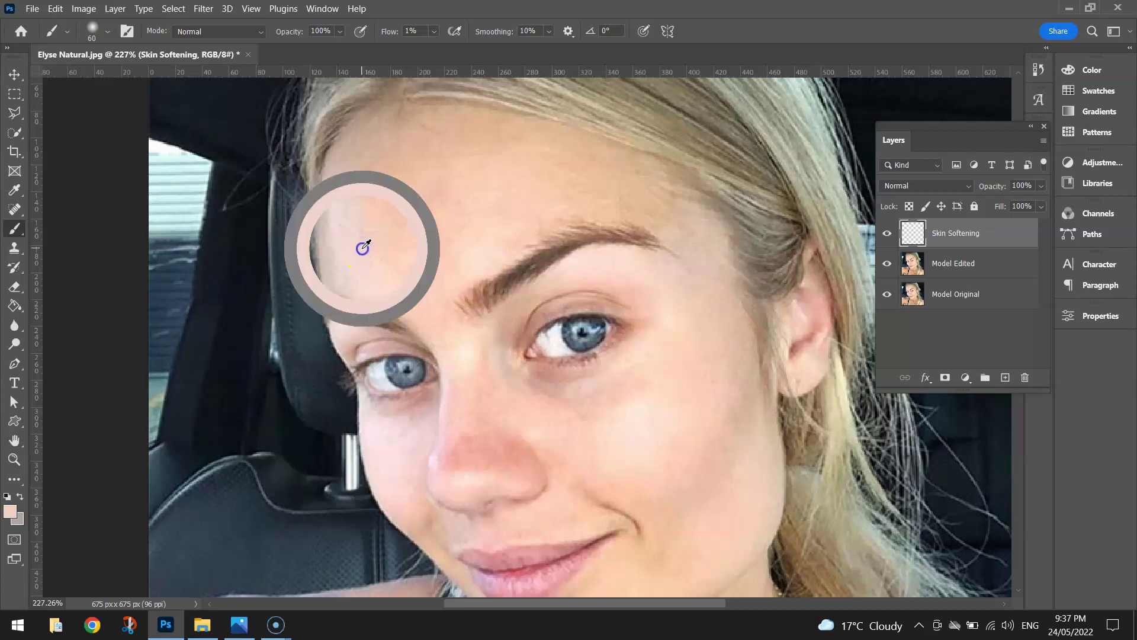
pyautogui.moveTo(360, 246)
pyautogui.mouseDown()
pyautogui.moveTo(354, 192)
pyautogui.moveTo(354, 254)
pyautogui.moveTo(373, 252)
pyautogui.moveTo(379, 194)
pyautogui.moveTo(381, 246)
pyautogui.moveTo(361, 228)
pyautogui.moveTo(391, 273)
pyautogui.mouseUp()
pyautogui.keyDown('alt'); pyautogui.click(425, 268); pyautogui.keyUp('alt')
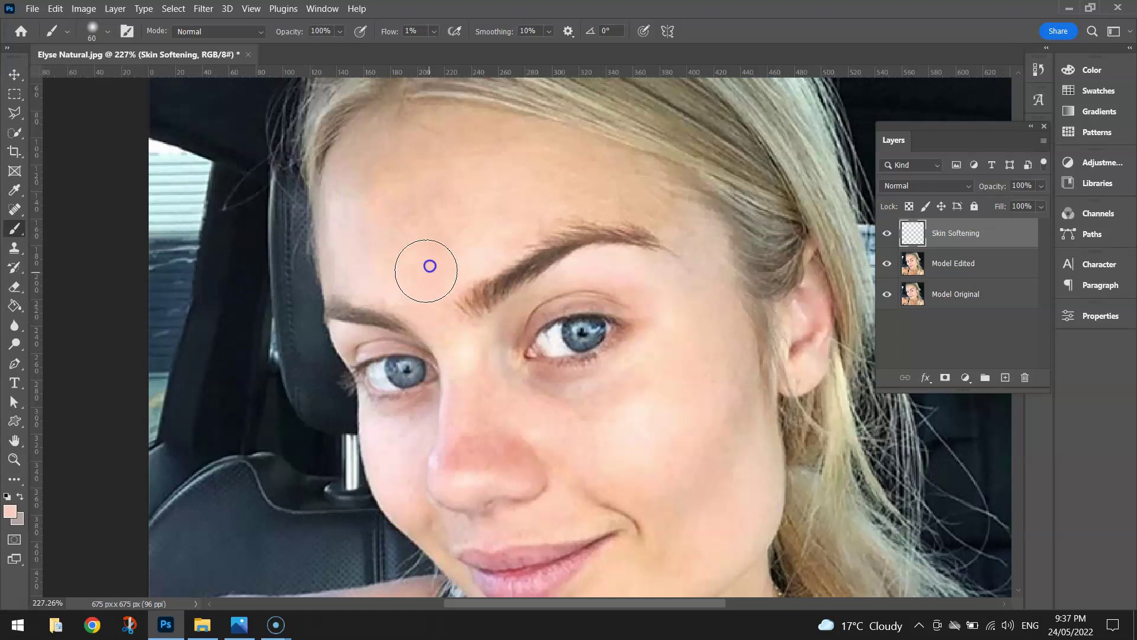
pyautogui.click(422, 226)
pyautogui.keyDown('alt'); pyautogui.click(453, 172); pyautogui.keyUp('alt')
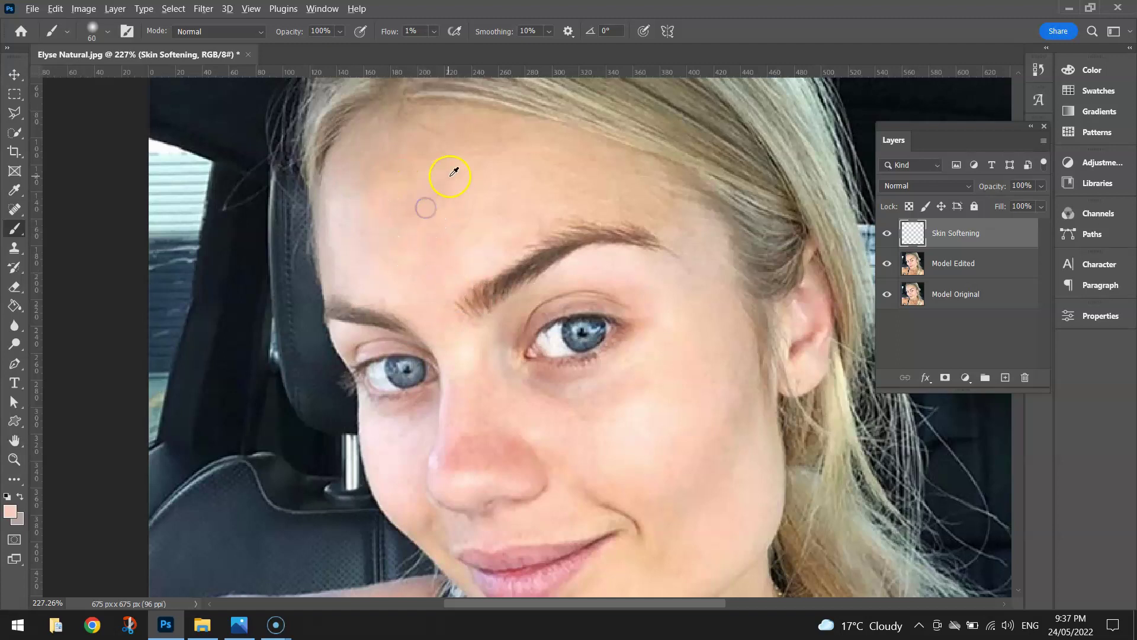
# Blend the central and upper forehead by painting over it with skin tones sampled from neighbouring areas
pyautogui.moveTo(405, 155)
pyautogui.mouseDown()
pyautogui.moveTo(387, 176)
pyautogui.moveTo(442, 161)
pyautogui.moveTo(379, 196)
pyautogui.moveTo(452, 190)
pyautogui.mouseUp()
pyautogui.moveTo(377, 182)
pyautogui.mouseDown()
pyautogui.moveTo(395, 166)
pyautogui.moveTo(396, 176)
pyautogui.moveTo(460, 160)
pyautogui.moveTo(401, 177)
pyautogui.moveTo(491, 174)
pyautogui.mouseUp()
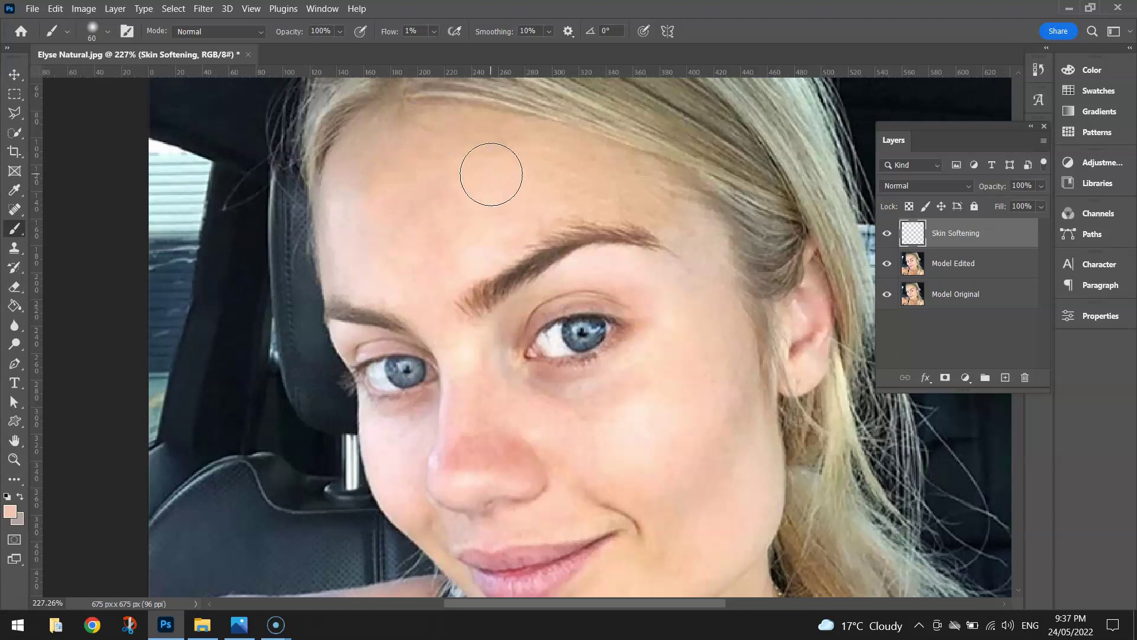
pyautogui.keyDown('alt'); pyautogui.click(496, 184); pyautogui.keyUp('alt')
pyautogui.keyDown('alt'); pyautogui.click(551, 186); pyautogui.keyUp('alt')
pyautogui.moveTo(575, 176)
pyautogui.mouseDown()
pyautogui.moveTo(611, 186)
pyautogui.moveTo(530, 171)
pyautogui.moveTo(612, 188)
pyautogui.moveTo(574, 177)
pyautogui.moveTo(594, 181)
pyautogui.mouseUp()
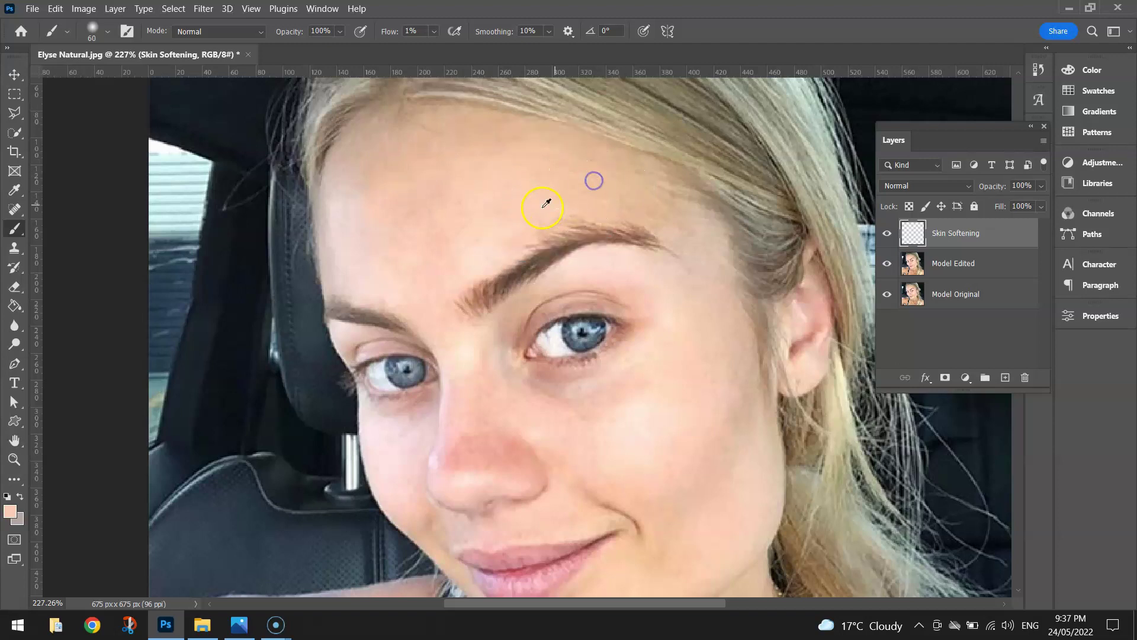
pyautogui.moveTo(472, 234)
pyautogui.mouseDown()
pyautogui.moveTo(424, 248)
pyautogui.moveTo(504, 185)
pyautogui.moveTo(417, 246)
pyautogui.moveTo(500, 180)
pyautogui.moveTo(396, 229)
pyautogui.moveTo(471, 236)
pyautogui.moveTo(416, 233)
pyautogui.mouseUp()
pyautogui.keyDown('alt'); pyautogui.click(439, 235); pyautogui.keyUp('alt')
# Sample nearby skin and soften the forehead above the arch of the fully visible eyebrow
pyautogui.scroll(6, 461, 202)
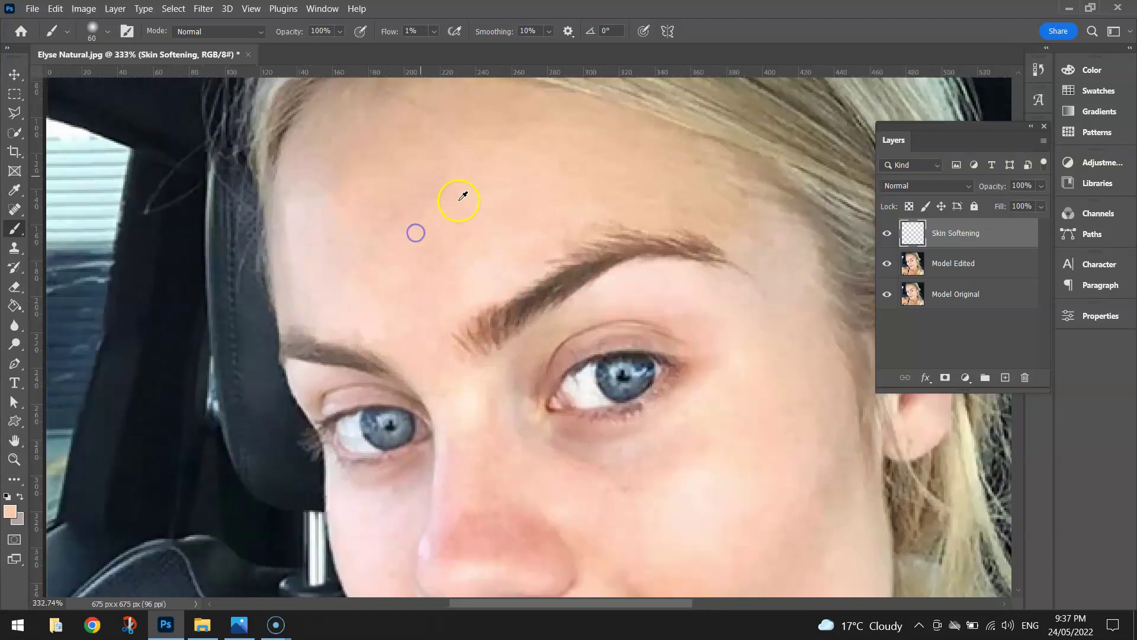
pyautogui.moveTo(470, 259)
pyautogui.mouseDown()
pyautogui.moveTo(575, 179)
pyautogui.moveTo(376, 238)
pyautogui.moveTo(323, 234)
pyautogui.moveTo(403, 201)
pyautogui.moveTo(559, 206)
pyautogui.moveTo(406, 214)
pyautogui.moveTo(408, 227)
pyautogui.moveTo(658, 141)
pyautogui.moveTo(750, 208)
pyautogui.moveTo(723, 162)
pyautogui.moveTo(754, 145)
pyautogui.mouseUp()
pyautogui.keyDown('alt'); pyautogui.click(574, 208); pyautogui.keyUp('alt')
pyautogui.keyDown('alt'); pyautogui.click(655, 157); pyautogui.keyUp('alt')
pyautogui.moveTo(621, 157)
pyautogui.mouseDown()
pyautogui.moveTo(770, 189)
pyautogui.moveTo(660, 163)
pyautogui.moveTo(755, 202)
pyautogui.moveTo(681, 156)
pyautogui.moveTo(550, 213)
pyautogui.moveTo(684, 162)
pyautogui.moveTo(609, 219)
pyautogui.mouseUp()
# Soften the skin along the hairline and across the forehead with sampled tones, using a 45 px brush
pyautogui.scroll(3, 503, 168)
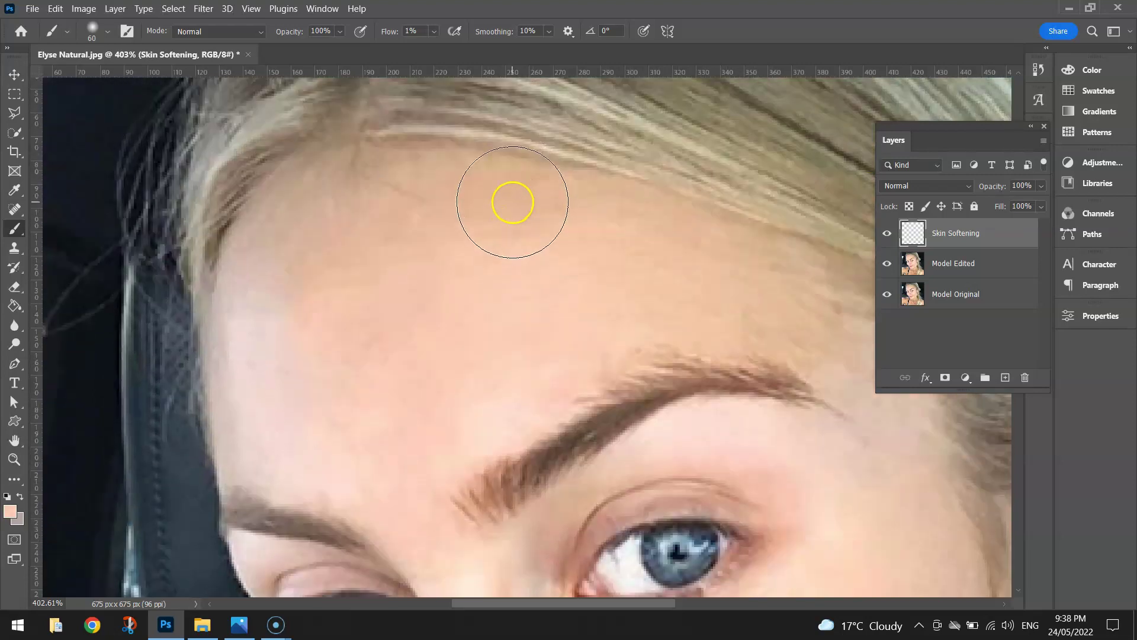
pyautogui.keyDown('alt'); pyautogui.click(492, 207); pyautogui.keyUp('alt')
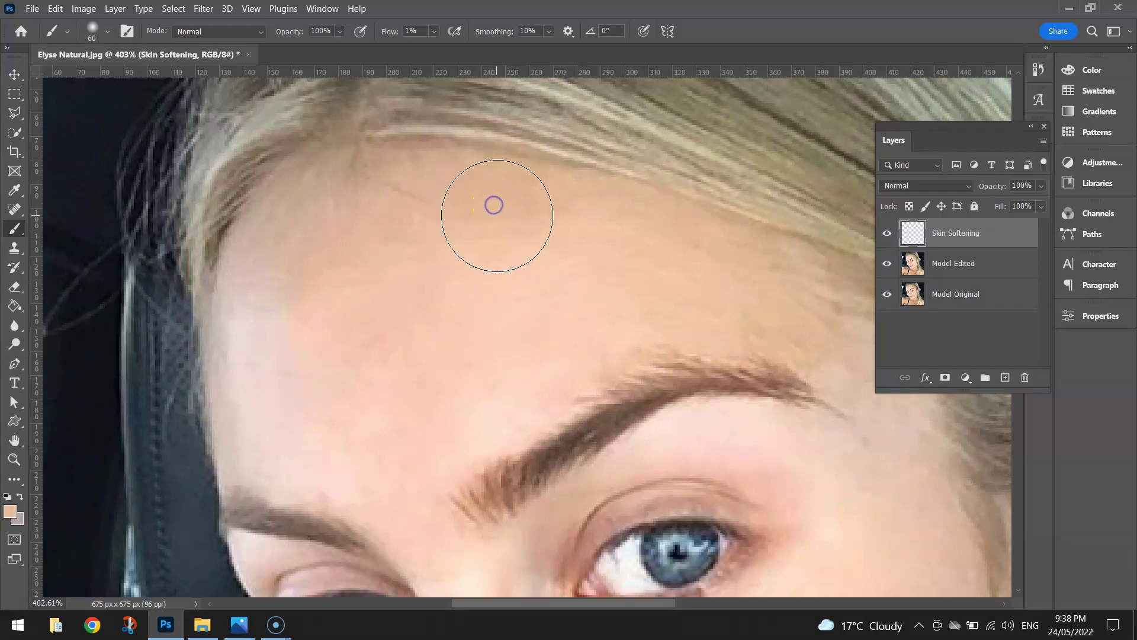
pyautogui.press('[')
pyautogui.press('[')
pyautogui.moveTo(502, 208); pyautogui.dragTo(408, 200)
pyautogui.moveTo(569, 201); pyautogui.dragTo(414, 205)
pyautogui.moveTo(520, 213)
pyautogui.mouseDown()
pyautogui.moveTo(359, 209)
pyautogui.moveTo(403, 197)
pyautogui.moveTo(329, 207)
pyautogui.moveTo(398, 188)
pyautogui.moveTo(269, 286)
pyautogui.moveTo(313, 264)
pyautogui.moveTo(252, 328)
pyautogui.moveTo(264, 356)
pyautogui.moveTo(261, 337)
pyautogui.moveTo(243, 389)
pyautogui.moveTo(294, 380)
pyautogui.mouseUp()
pyautogui.keyDown('alt'); pyautogui.click(305, 420); pyautogui.keyUp('alt')
pyautogui.moveTo(580, 377)
pyautogui.mouseDown()
pyautogui.moveTo(483, 272)
pyautogui.moveTo(671, 306)
pyautogui.mouseUp()
pyautogui.scroll(-2, 611, 278)
pyautogui.keyDown('alt'); pyautogui.click(610, 278); pyautogui.keyUp('alt')
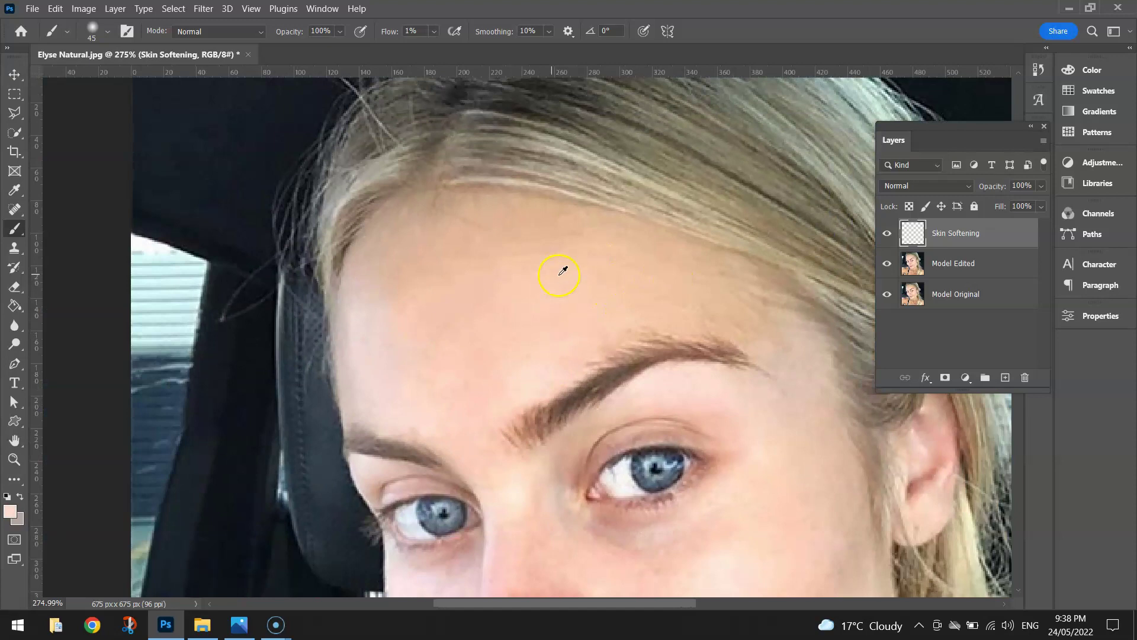
# Toggle the Skin Softening layer's visibility to compare the forehead with and without the painting
pyautogui.click(886, 235)
pyautogui.click(886, 235)
pyautogui.click(886, 236)
pyautogui.click(882, 237)
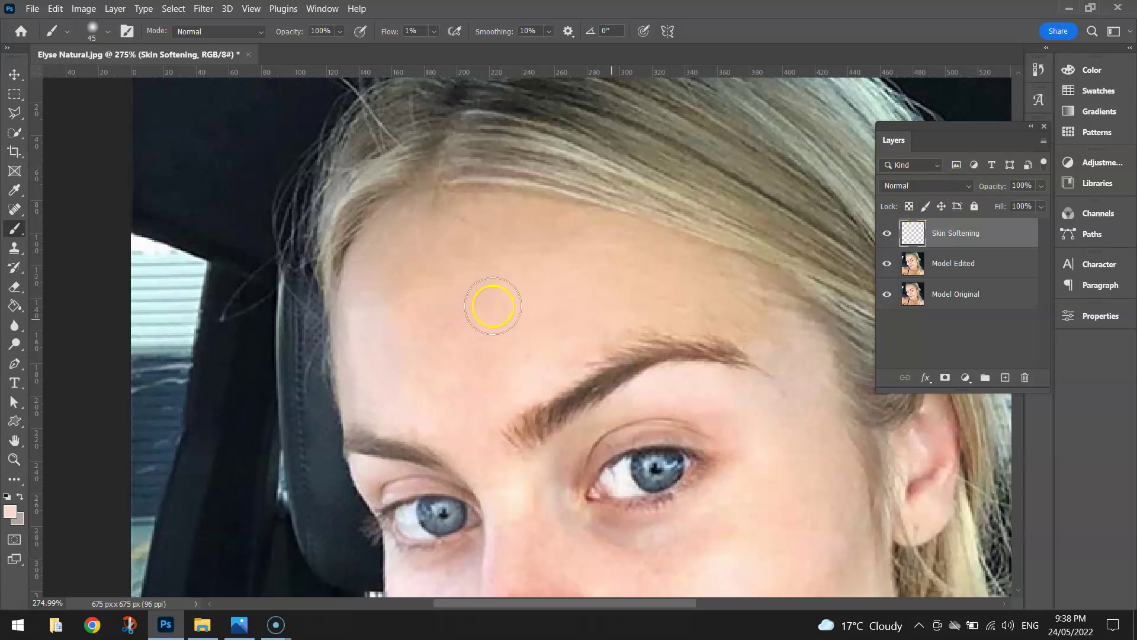
# Set the Skin Softening layer's blend mode to Luminosity and compare the result with the layer hidden and shown
pyautogui.click(969, 189)
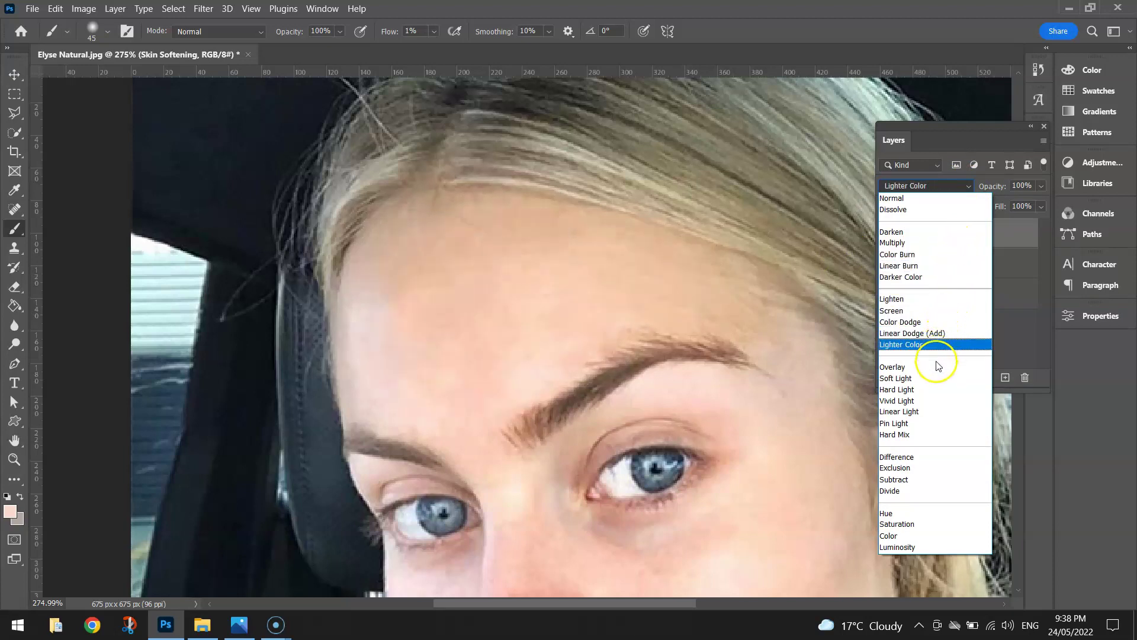
pyautogui.click(912, 547)
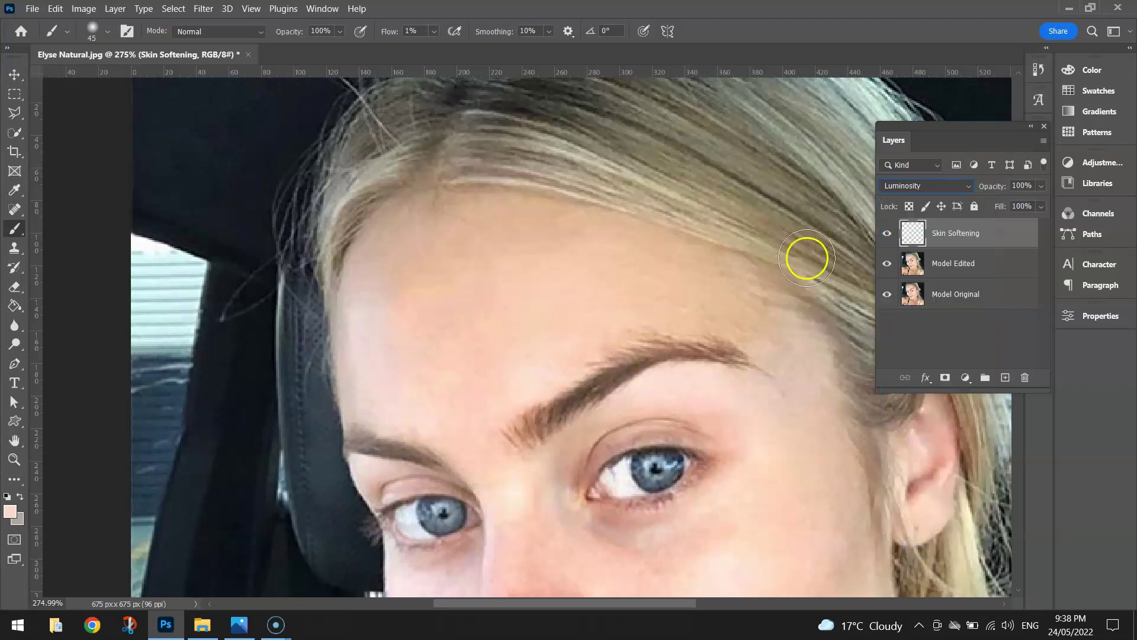
pyautogui.keyDown('alt'); pyautogui.click(467, 308); pyautogui.keyUp('alt')
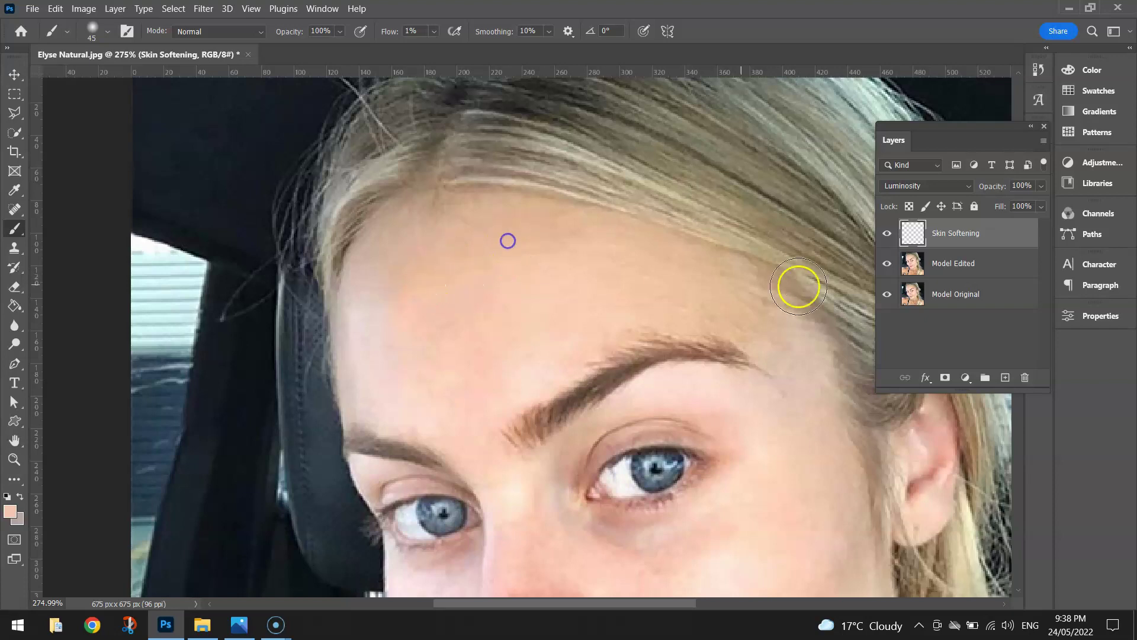
pyautogui.click(887, 232)
pyautogui.click(887, 233)
pyautogui.click(888, 232)
# Sample nearby skin tones and soften the area above the eyebrow's tail and down the temple beside the eye
pyautogui.moveTo(726, 389); pyautogui.dragTo(512, 274)
pyautogui.keyDown('alt'); pyautogui.click(424, 170); pyautogui.keyUp('alt')
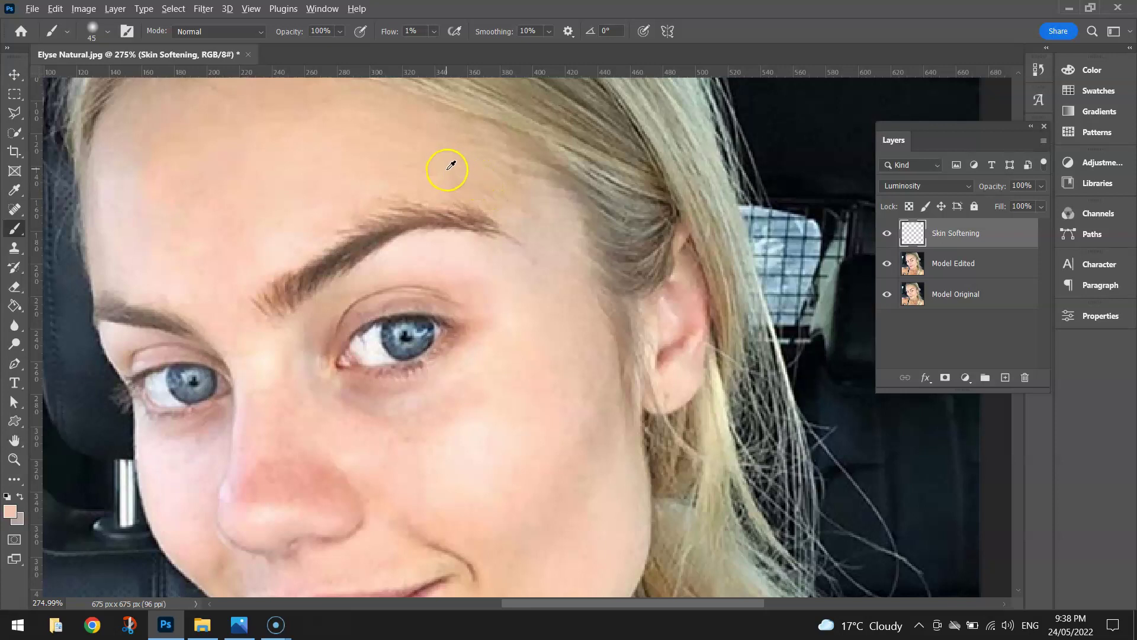
pyautogui.moveTo(445, 169); pyautogui.dragTo(483, 182)
pyautogui.moveTo(535, 219)
pyautogui.mouseDown()
pyautogui.moveTo(535, 237)
pyautogui.moveTo(499, 185)
pyautogui.moveTo(510, 203)
pyautogui.moveTo(483, 189)
pyautogui.moveTo(544, 235)
pyautogui.mouseUp()
pyautogui.keyDown('alt'); pyautogui.click(546, 227); pyautogui.keyUp('alt')
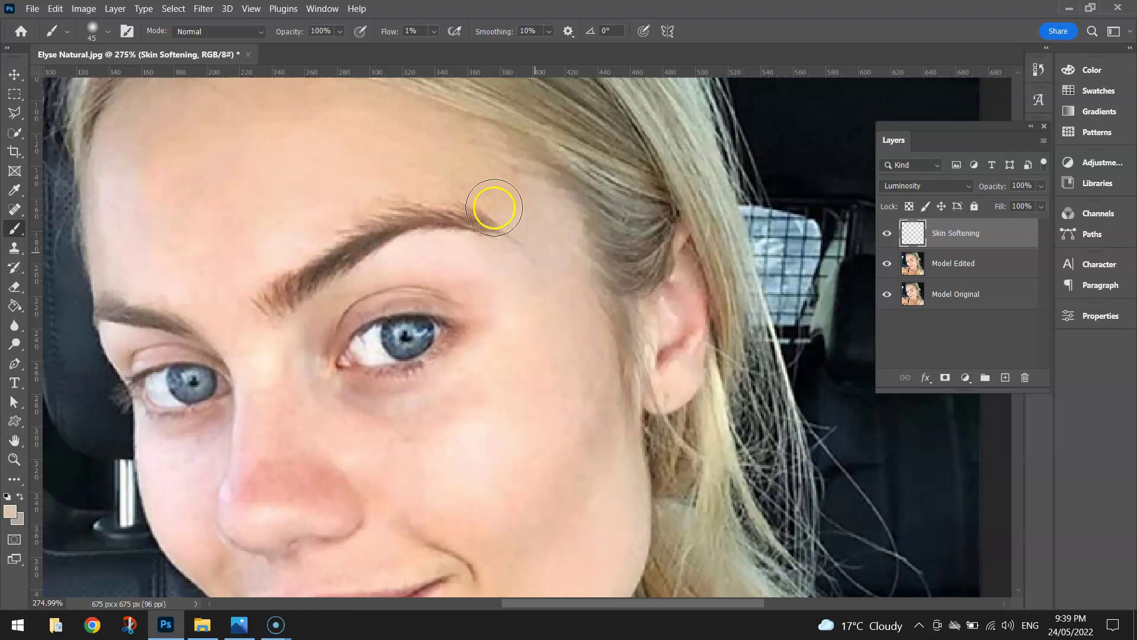
pyautogui.keyDown('alt'); pyautogui.click(454, 160); pyautogui.keyUp('alt')
pyautogui.moveTo(456, 161)
pyautogui.mouseDown()
pyautogui.moveTo(550, 233)
pyautogui.moveTo(543, 216)
pyautogui.moveTo(561, 295)
pyautogui.moveTo(535, 203)
pyautogui.moveTo(526, 286)
pyautogui.moveTo(549, 308)
pyautogui.moveTo(459, 264)
pyautogui.moveTo(500, 286)
pyautogui.moveTo(454, 263)
pyautogui.moveTo(400, 260)
pyautogui.moveTo(516, 287)
pyautogui.moveTo(538, 262)
pyautogui.moveTo(456, 183)
pyautogui.moveTo(577, 398)
pyautogui.mouseUp()
pyautogui.keyDown('alt'); pyautogui.click(549, 301); pyautogui.keyUp('alt')
pyautogui.keyDown('alt'); pyautogui.click(458, 267); pyautogui.keyUp('alt')
# Reduce the brush to 35 px and soften the skin beneath the eye and on the upper cheek
pyautogui.press('[')
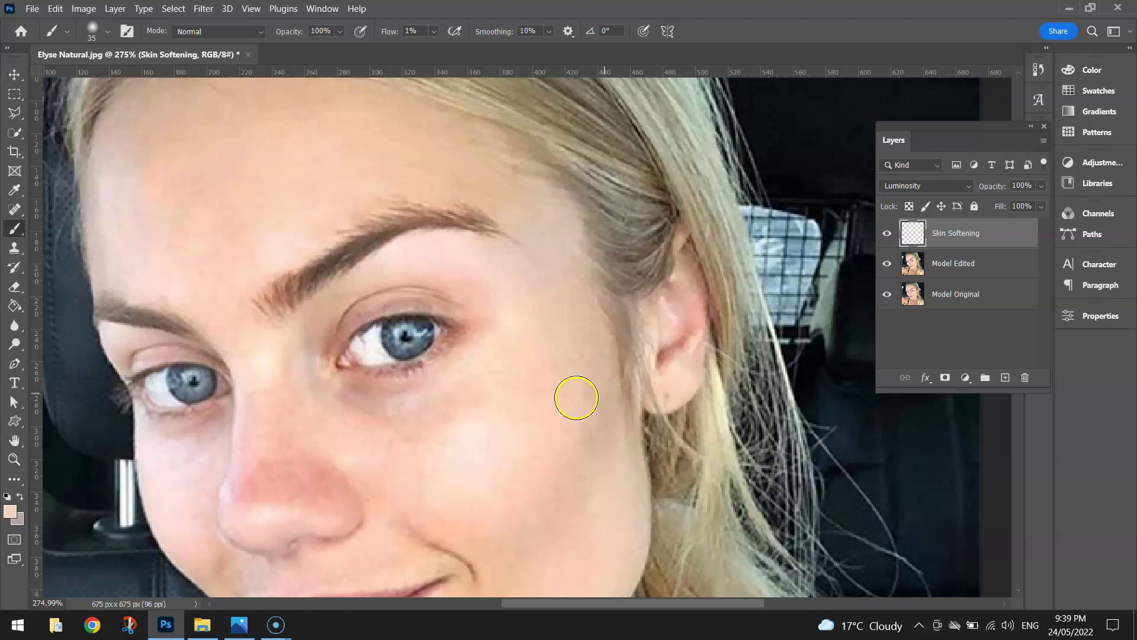
pyautogui.moveTo(497, 352)
pyautogui.mouseDown()
pyautogui.moveTo(516, 328)
pyautogui.moveTo(464, 396)
pyautogui.mouseUp()
pyautogui.moveTo(419, 439); pyautogui.dragTo(473, 356)
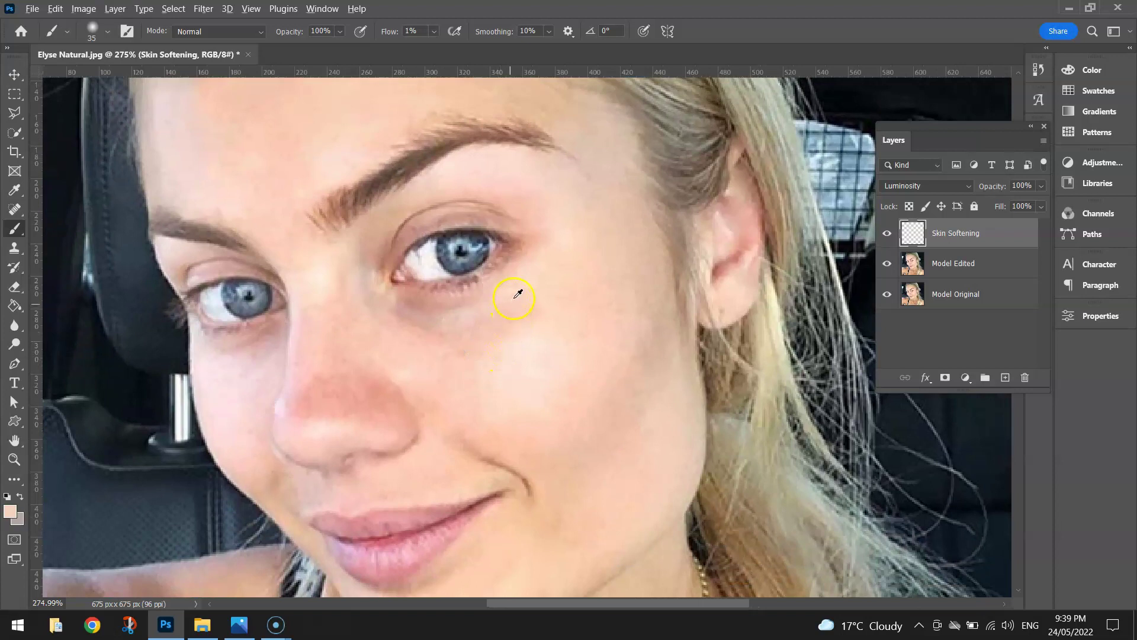
pyautogui.moveTo(525, 285); pyautogui.dragTo(480, 321)
pyautogui.moveTo(560, 291)
pyautogui.mouseDown()
pyautogui.moveTo(519, 307)
pyautogui.moveTo(533, 325)
pyautogui.moveTo(564, 289)
pyautogui.mouseUp()
pyautogui.moveTo(509, 321)
pyautogui.mouseDown()
pyautogui.moveTo(520, 312)
pyautogui.moveTo(490, 335)
pyautogui.moveTo(505, 342)
pyautogui.mouseUp()
# Blend sampled skin tones across the cheek and below the lower eyelid, resizing the brush to fit each area
pyautogui.press(']')
# Blend the remaining uneven areas of the face with sampled skin tones, adapting the brush size to each area
pyautogui.press(']')
pyautogui.press(']')
pyautogui.press(']')
pyautogui.press(']')
pyautogui.moveTo(567, 314)
pyautogui.mouseDown()
pyautogui.moveTo(604, 284)
pyautogui.moveTo(448, 343)
pyautogui.mouseUp()
pyautogui.press('[')
pyautogui.press('[')
pyautogui.moveTo(510, 318); pyautogui.dragTo(444, 350)
pyautogui.press('[')
pyautogui.keyDown('alt'); pyautogui.click(559, 282); pyautogui.keyUp('alt')
# Soften the skin on the nose and around the inner eye area with progressively smaller brush sizes
pyautogui.moveTo(485, 385)
pyautogui.mouseDown()
pyautogui.moveTo(373, 367)
pyautogui.moveTo(310, 290)
pyautogui.moveTo(343, 340)
pyautogui.mouseUp()
pyautogui.keyDown('alt'); pyautogui.click(338, 393); pyautogui.keyUp('alt')
pyautogui.press('[')
pyautogui.keyDown('alt'); pyautogui.click(266, 194); pyautogui.keyUp('alt')
pyautogui.press('[')
pyautogui.press('[')
pyautogui.moveTo(305, 257); pyautogui.dragTo(223, 205)
pyautogui.moveTo(282, 436)
pyautogui.mouseDown()
pyautogui.moveTo(418, 302)
pyautogui.moveTo(350, 261)
pyautogui.moveTo(411, 213)
pyautogui.moveTo(411, 335)
pyautogui.mouseUp()
pyautogui.keyDown('alt'); pyautogui.click(380, 287); pyautogui.keyUp('alt')
pyautogui.keyDown('alt'); pyautogui.click(388, 248); pyautogui.keyUp('alt')
pyautogui.press('[')
pyautogui.press('[')
pyautogui.moveTo(526, 342)
pyautogui.mouseDown()
pyautogui.moveTo(597, 345)
pyautogui.moveTo(515, 359)
pyautogui.moveTo(420, 348)
pyautogui.moveTo(493, 345)
pyautogui.moveTo(460, 317)
pyautogui.moveTo(476, 223)
pyautogui.moveTo(498, 264)
pyautogui.moveTo(559, 206)
pyautogui.mouseUp()
pyautogui.keyDown('alt'); pyautogui.click(496, 229); pyautogui.keyUp('alt')
pyautogui.press(']')
pyautogui.press(']')
pyautogui.press(']')
pyautogui.press(']')
pyautogui.moveTo(636, 308)
pyautogui.mouseDown()
pyautogui.moveTo(677, 337)
pyautogui.moveTo(767, 324)
pyautogui.mouseUp()
pyautogui.press(']')
pyautogui.press(']')
pyautogui.press(']')
# Sample local tones and soften the outer cheek and jaw area with a reduced brush size
pyautogui.scroll(2, 776, 243)
pyautogui.press('[')
pyautogui.press('[')
pyautogui.press('[')
pyautogui.keyDown('alt'); pyautogui.click(764, 267); pyautogui.keyUp('alt')
pyautogui.moveTo(781, 278)
pyautogui.mouseDown()
pyautogui.moveTo(809, 361)
pyautogui.moveTo(774, 452)
pyautogui.moveTo(793, 316)
pyautogui.mouseUp()
pyautogui.keyDown('alt'); pyautogui.click(695, 492); pyautogui.keyUp('alt')
pyautogui.moveTo(695, 493); pyautogui.dragTo(716, 454)
# Blend small tonal transitions on the lower face with sampled skin colours, reducing the brush to 10 px
pyautogui.scroll(-4, 708, 409)
pyautogui.scroll(6, 622, 521)
pyautogui.press('[')
pyautogui.press('[')
pyautogui.press('[')
pyautogui.moveTo(693, 495)
pyautogui.mouseDown()
pyautogui.moveTo(535, 521)
pyautogui.moveTo(646, 452)
pyautogui.moveTo(660, 425)
pyautogui.mouseUp()
pyautogui.keyDown('alt'); pyautogui.click(601, 513); pyautogui.keyUp('alt')
pyautogui.keyDown('alt'); pyautogui.click(554, 528); pyautogui.keyUp('alt')
pyautogui.press('[')
pyautogui.press('[')
pyautogui.press('[')
pyautogui.press('[')
pyautogui.moveTo(452, 403); pyautogui.dragTo(422, 381)
# Enlarge the brush and soften the uneven skin on the shoulder with tones sampled there
pyautogui.scroll(-1, 572, 452)
pyautogui.scroll(-9, 736, 368)
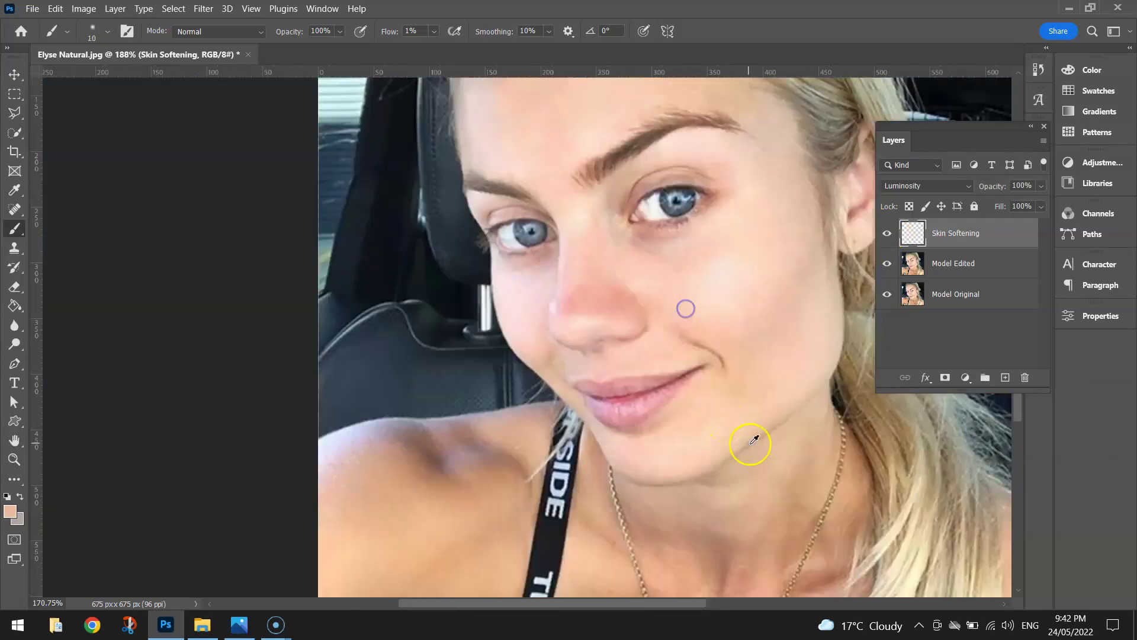
pyautogui.press(']')
pyautogui.press(']')
pyautogui.press(']')
pyautogui.press(']')
pyautogui.press(']')
pyautogui.press(']')
pyautogui.press(']')
pyautogui.press(']')
pyautogui.press(']')
pyautogui.press(']')
pyautogui.press(']')
pyautogui.keyDown('alt'); pyautogui.click(489, 487); pyautogui.keyUp('alt')
pyautogui.keyDown('alt'); pyautogui.click(439, 415); pyautogui.keyUp('alt')
pyautogui.keyDown('alt'); pyautogui.click(501, 403); pyautogui.keyUp('alt')
# Blend the skin of the shoulder and chest with sampled tan tones, ending with a 40 px brush
pyautogui.press('[')
pyautogui.press('[')
pyautogui.press('[')
pyautogui.keyDown('alt'); pyautogui.click(586, 419); pyautogui.keyUp('alt')
pyautogui.moveTo(557, 412); pyautogui.dragTo(518, 399)
pyautogui.keyDown('alt'); pyautogui.click(544, 556); pyautogui.keyUp('alt')
pyautogui.keyDown('alt'); pyautogui.click(634, 571); pyautogui.keyUp('alt')
pyautogui.scroll(4, 651, 553)
pyautogui.keyDown('alt'); pyautogui.click(597, 543); pyautogui.keyUp('alt')
pyautogui.press('[')
pyautogui.click(629, 401)
pyautogui.scroll(-3, 636, 430)
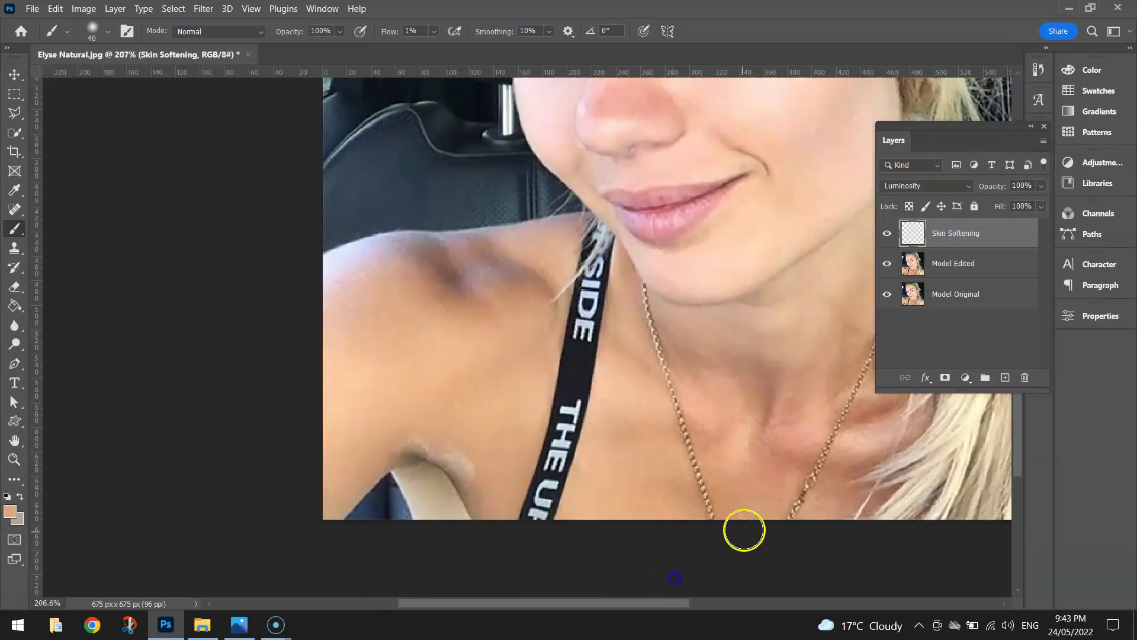
# Soften the uneven skin tones of the chest and neck with sampled colours and an enlarged brush
pyautogui.moveTo(761, 459); pyautogui.dragTo(532, 527)
pyautogui.keyDown('alt'); pyautogui.click(527, 529); pyautogui.keyUp('alt')
pyautogui.press(']')
pyautogui.press(']')
pyautogui.moveTo(511, 457); pyautogui.dragTo(527, 454)
pyautogui.keyDown('alt'); pyautogui.click(625, 344); pyautogui.keyUp('alt')
pyautogui.moveTo(624, 342)
pyautogui.mouseDown()
pyautogui.moveTo(609, 342)
pyautogui.moveTo(577, 390)
pyautogui.mouseUp()
# Blend the remaining patches on the chest and shoulder with sampled skin tones, reducing the brush to 30 px
pyautogui.moveTo(682, 602); pyautogui.dragTo(749, 604)
pyautogui.keyDown('alt'); pyautogui.click(654, 539); pyautogui.keyUp('alt')
pyautogui.keyDown('alt'); pyautogui.click(662, 432); pyautogui.keyUp('alt')
pyautogui.click(668, 555)
pyautogui.press('[')
pyautogui.press('[')
pyautogui.press('[')
pyautogui.keyDown('alt'); pyautogui.click(460, 338); pyautogui.keyUp('alt')
pyautogui.click(399, 581)
pyautogui.click(279, 554)
# Compare the whole portrait with and without the Skin Softening layer
pyautogui.hotkey('ctrl', '0')
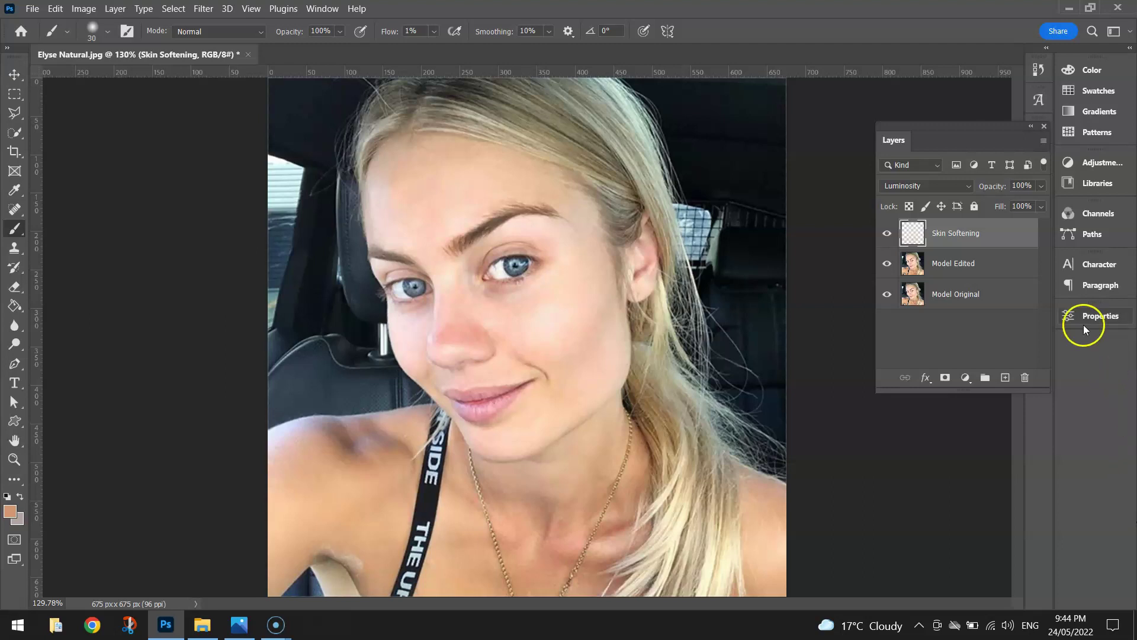
pyautogui.click(887, 234)
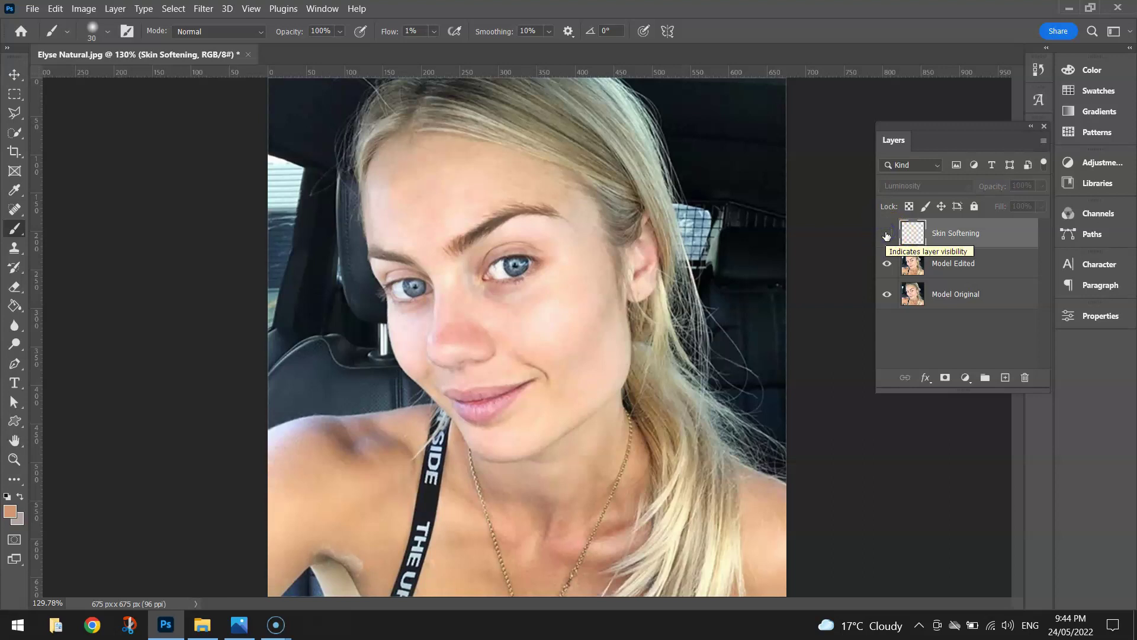
pyautogui.click(887, 234)
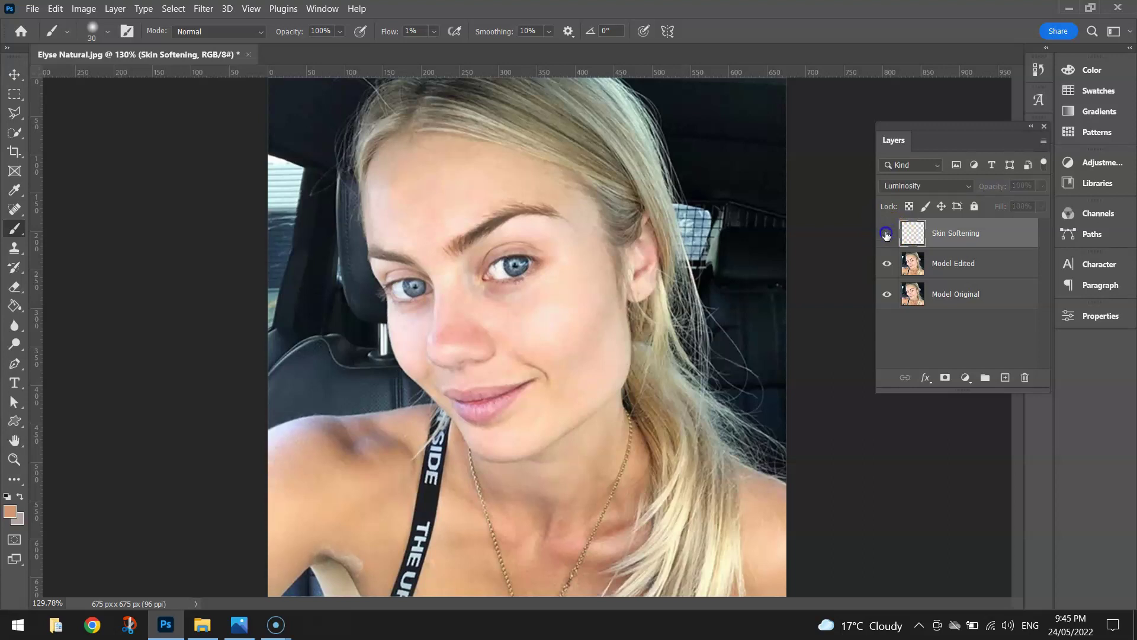
pyautogui.click(887, 234)
pyautogui.click(886, 235)
pyautogui.click(886, 235)
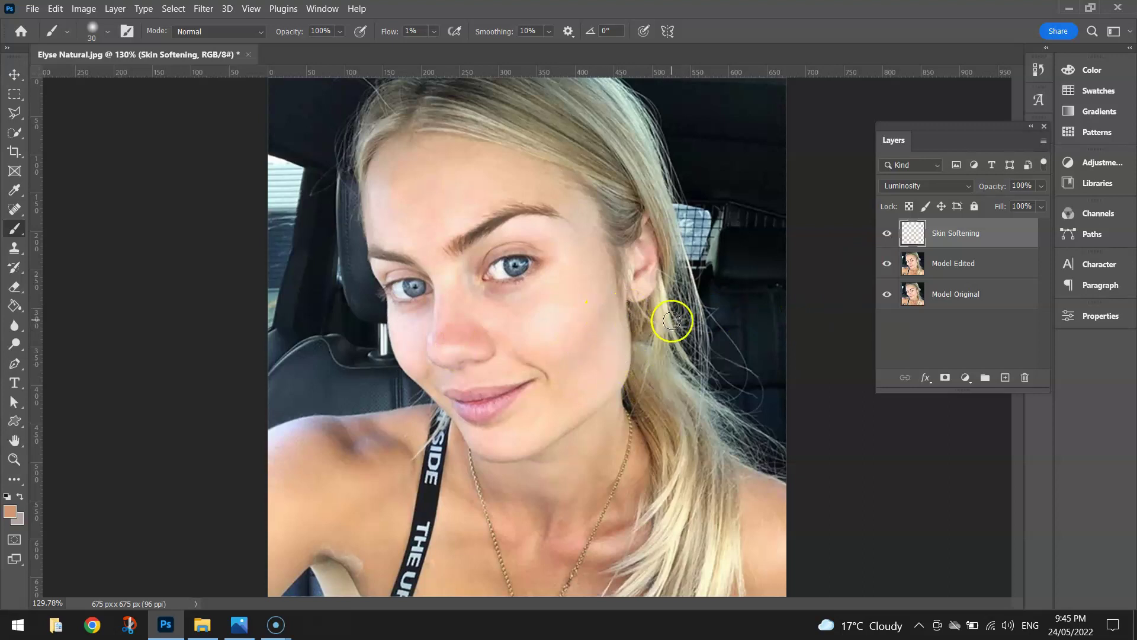
pyautogui.click(886, 235)
pyautogui.click(887, 234)
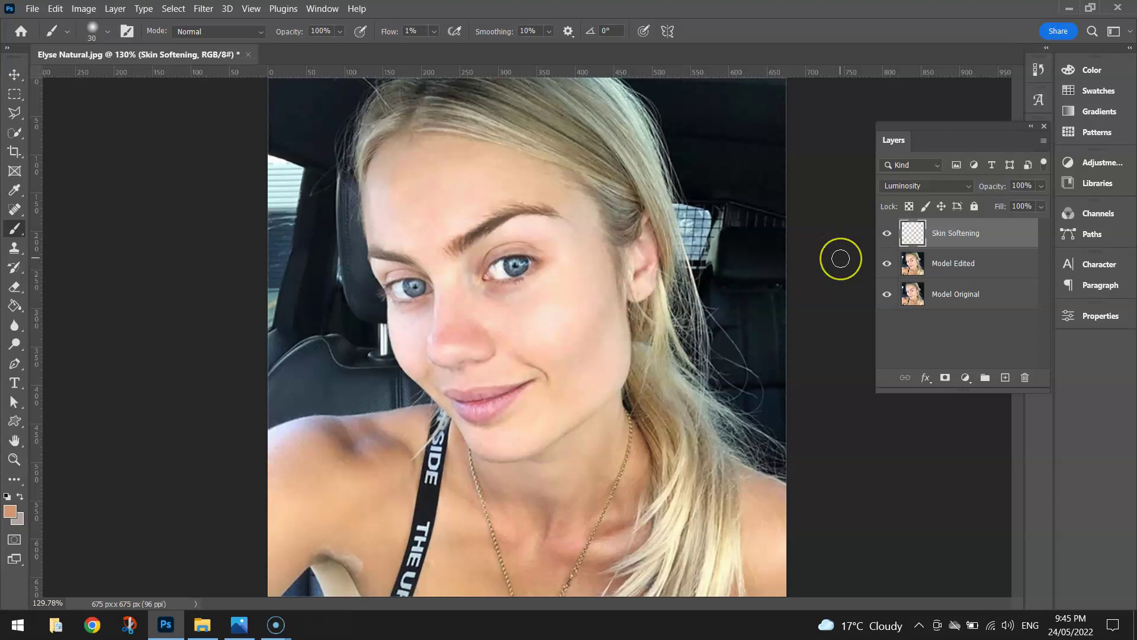
# Make the Model Edited layer active and set up the Quick Selection Tool with a small brush for the eyes
pyautogui.click(992, 267)
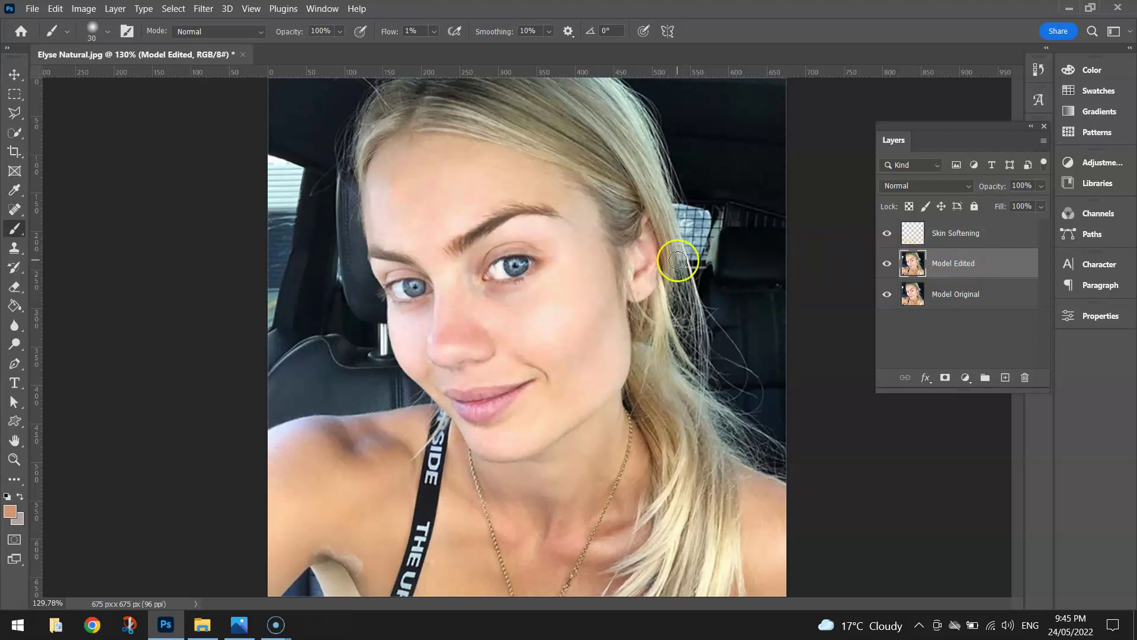
pyautogui.scroll(8, 388, 269)
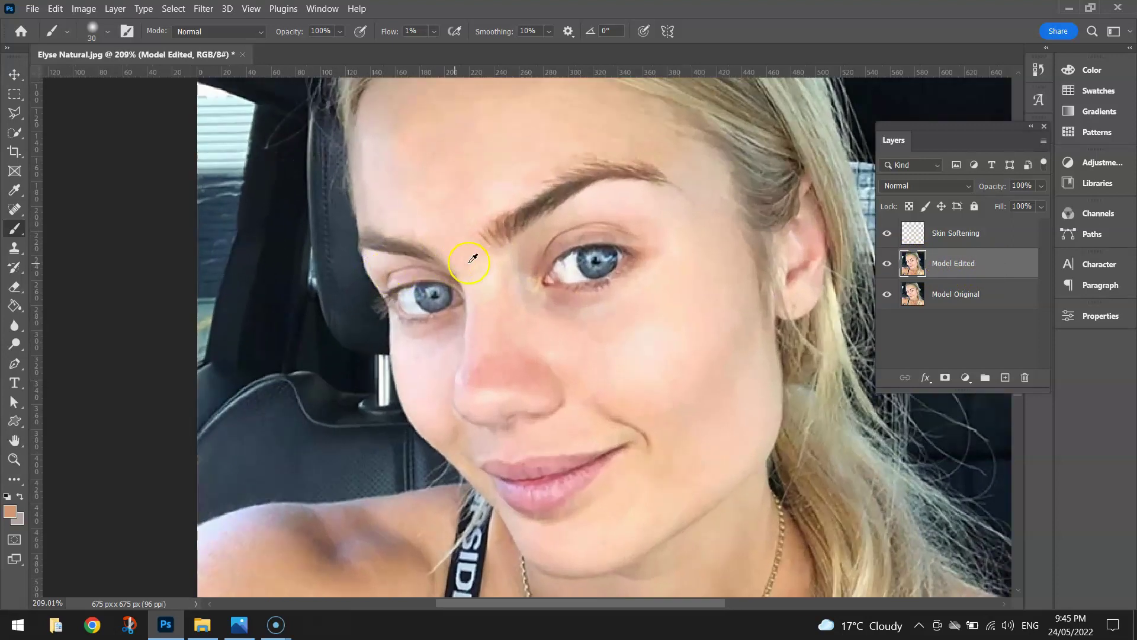
pyautogui.scroll(2, 591, 224)
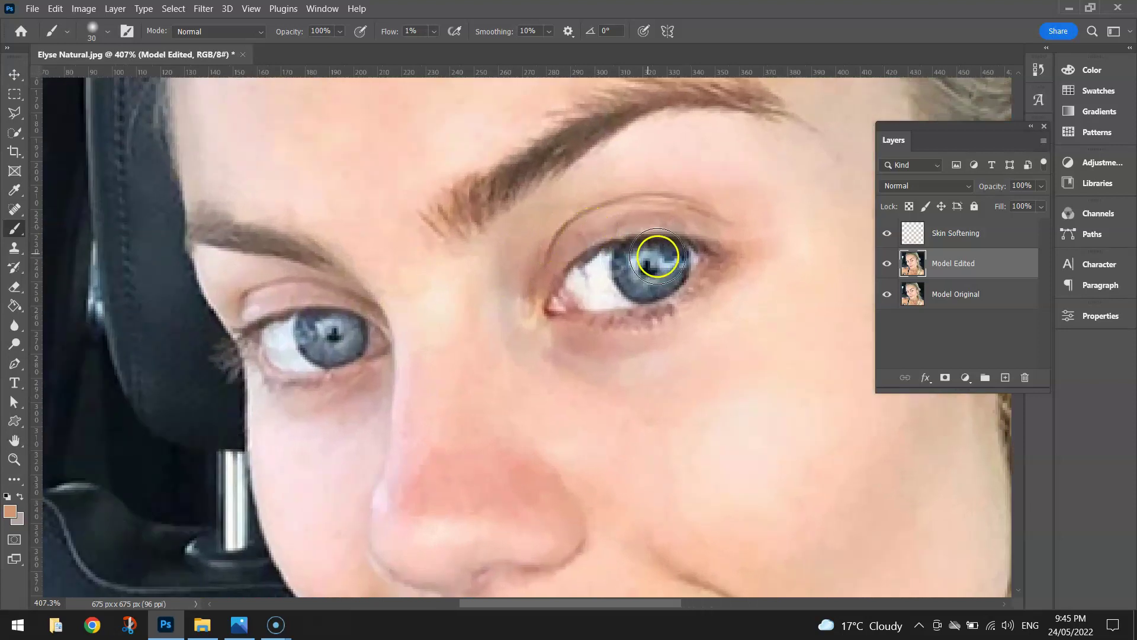
pyautogui.moveTo(587, 263); pyautogui.dragTo(610, 271)
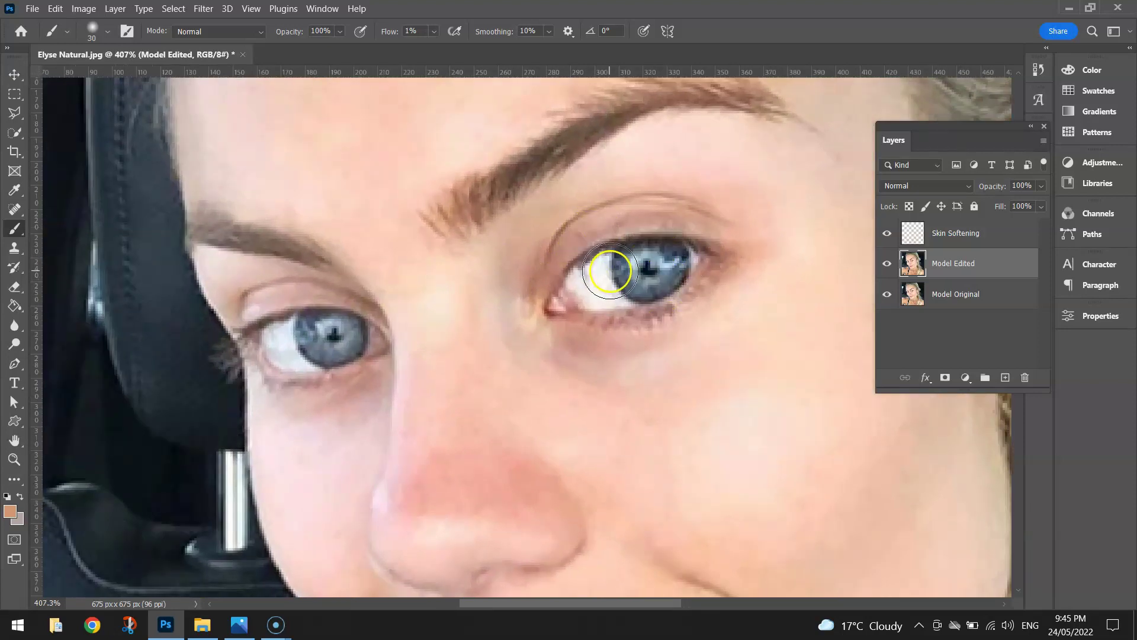
pyautogui.hotkey('ctrl', 'z')
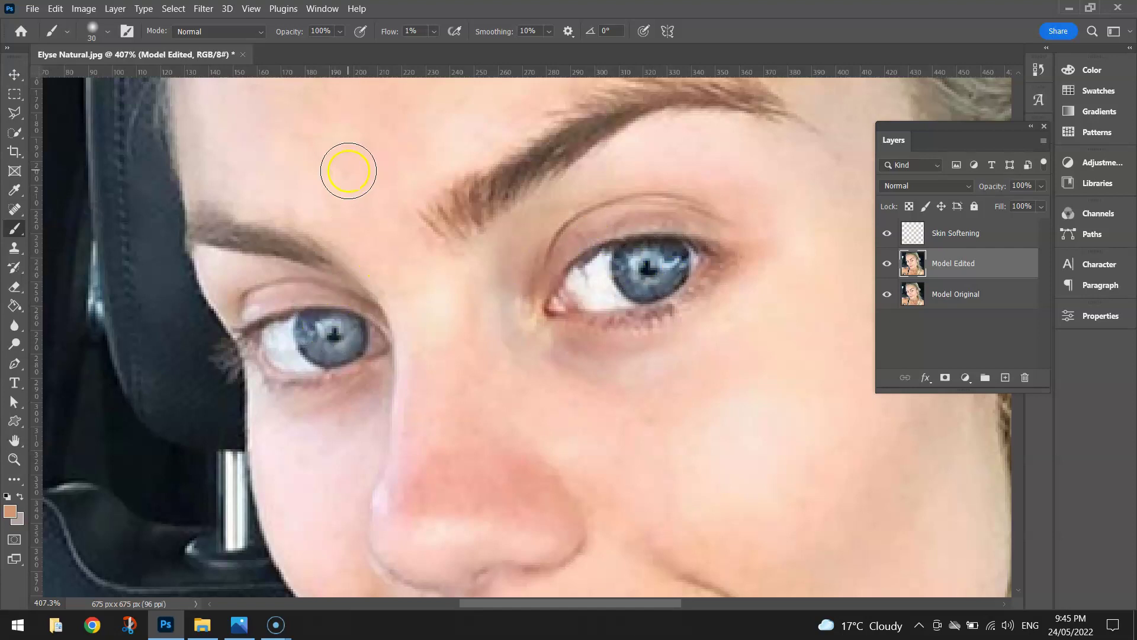
pyautogui.click(11, 132)
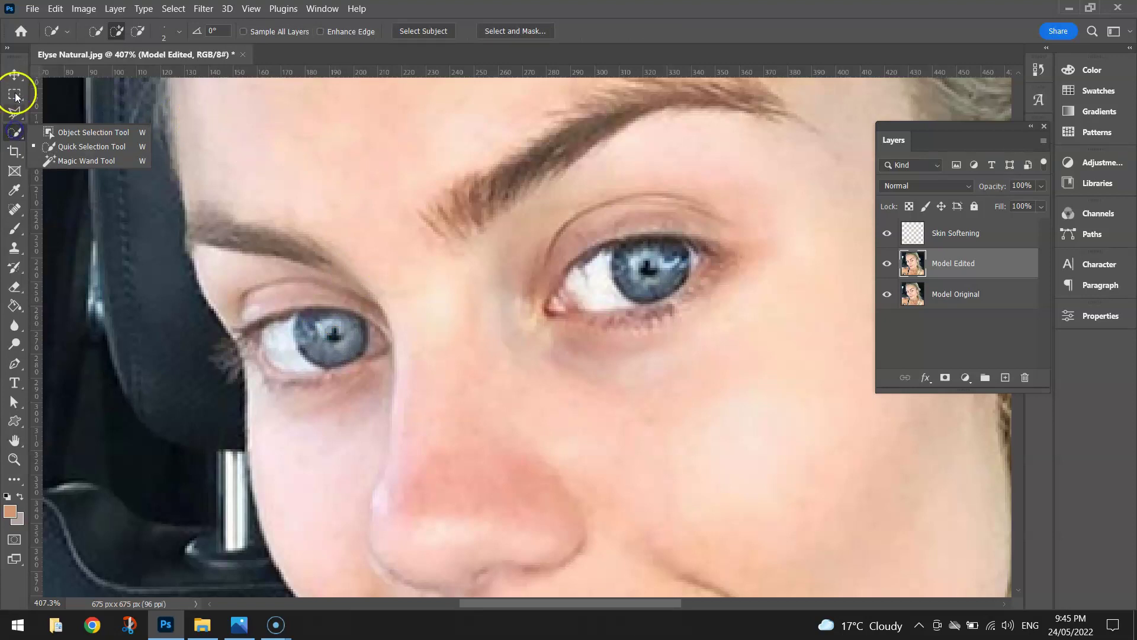
pyautogui.click(14, 136)
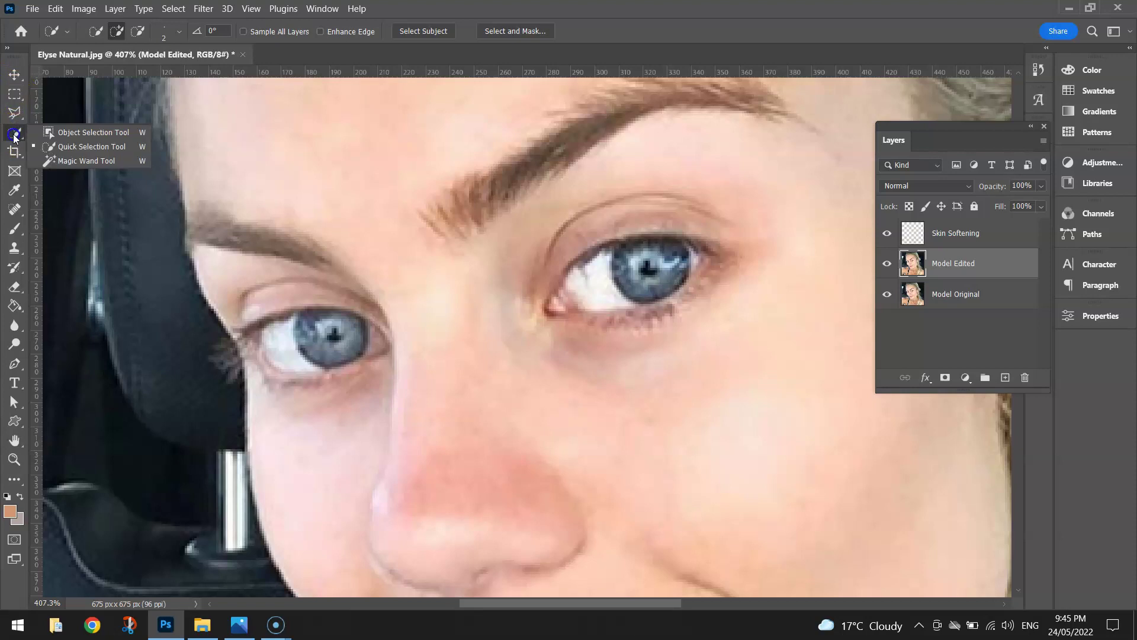
pyautogui.click(87, 147)
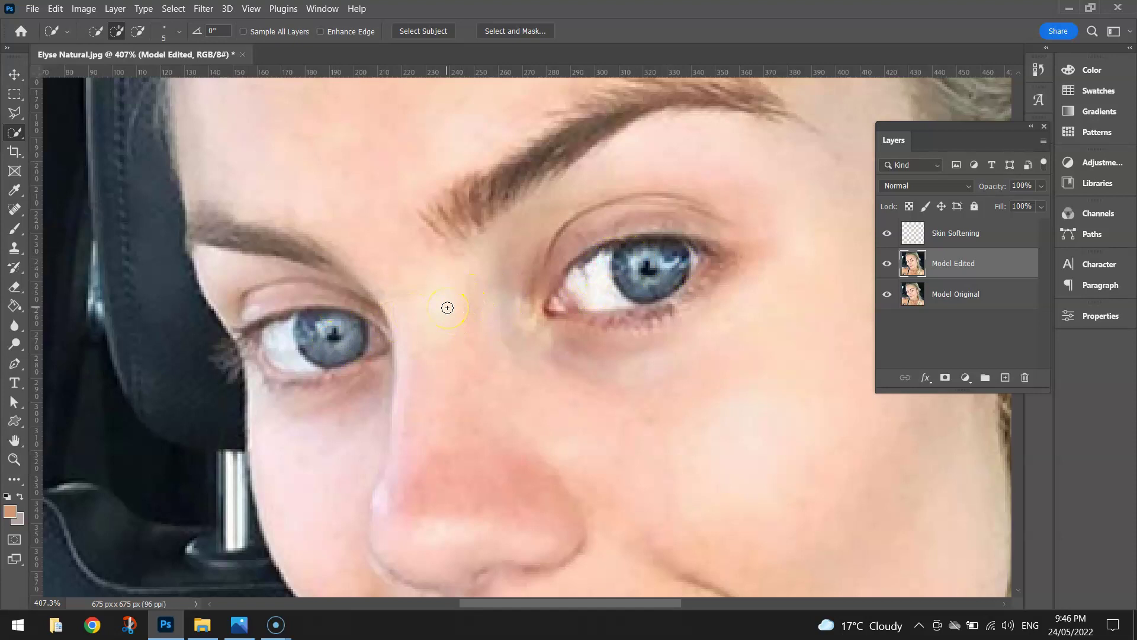
pyautogui.click(179, 31)
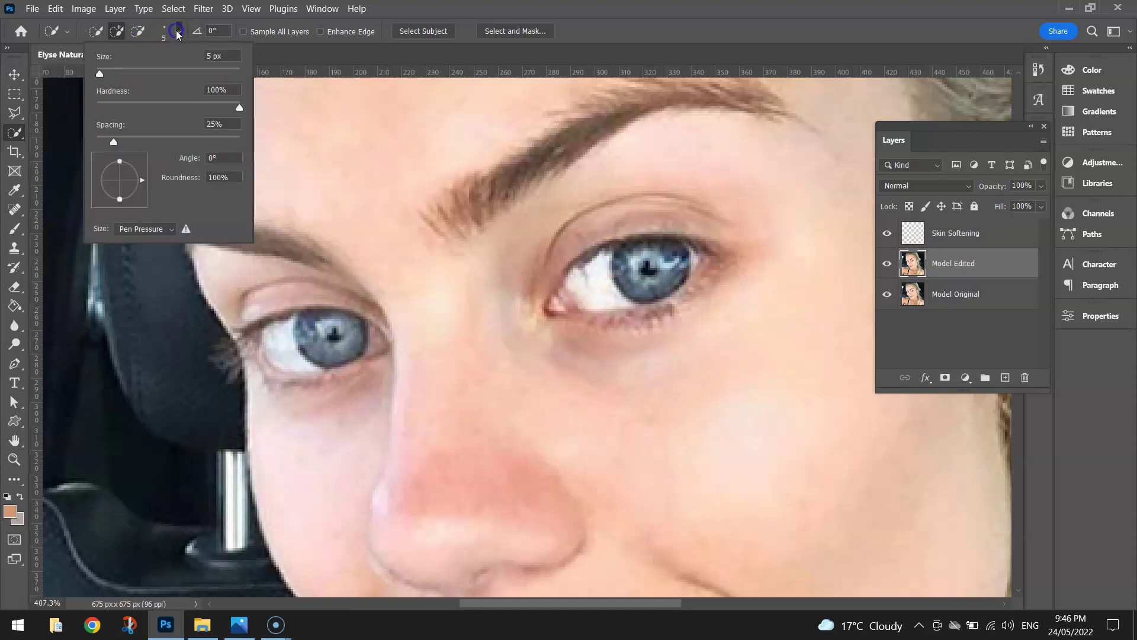
pyautogui.click(526, 7)
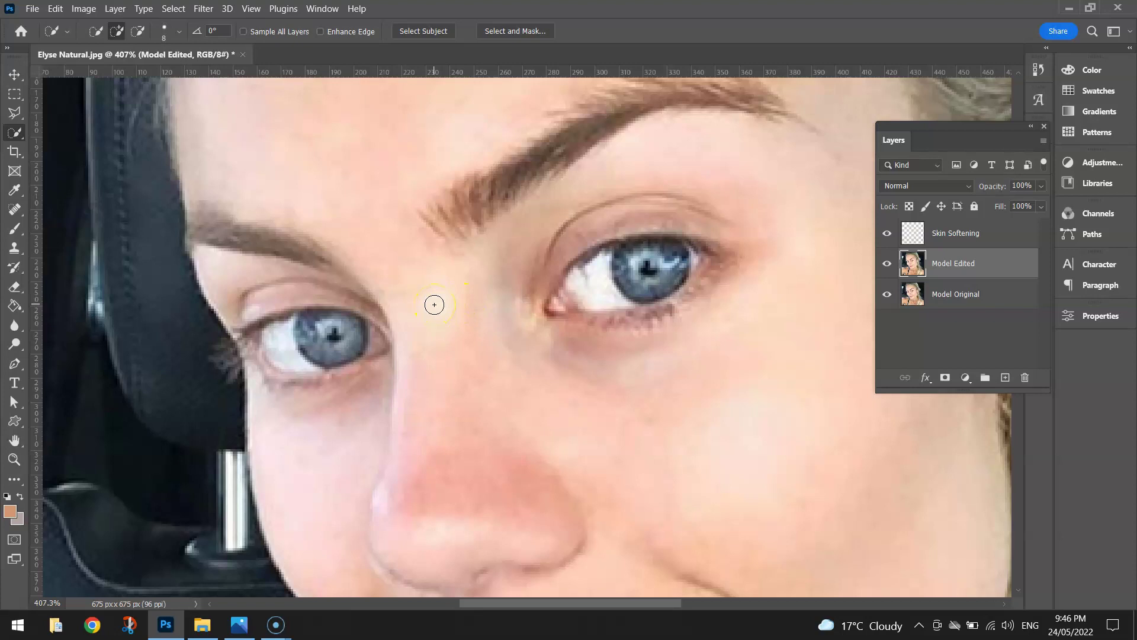
# Select the iris of the eye on the right of the photo, trimming the eyelid area out of the selection
pyautogui.click(632, 257)
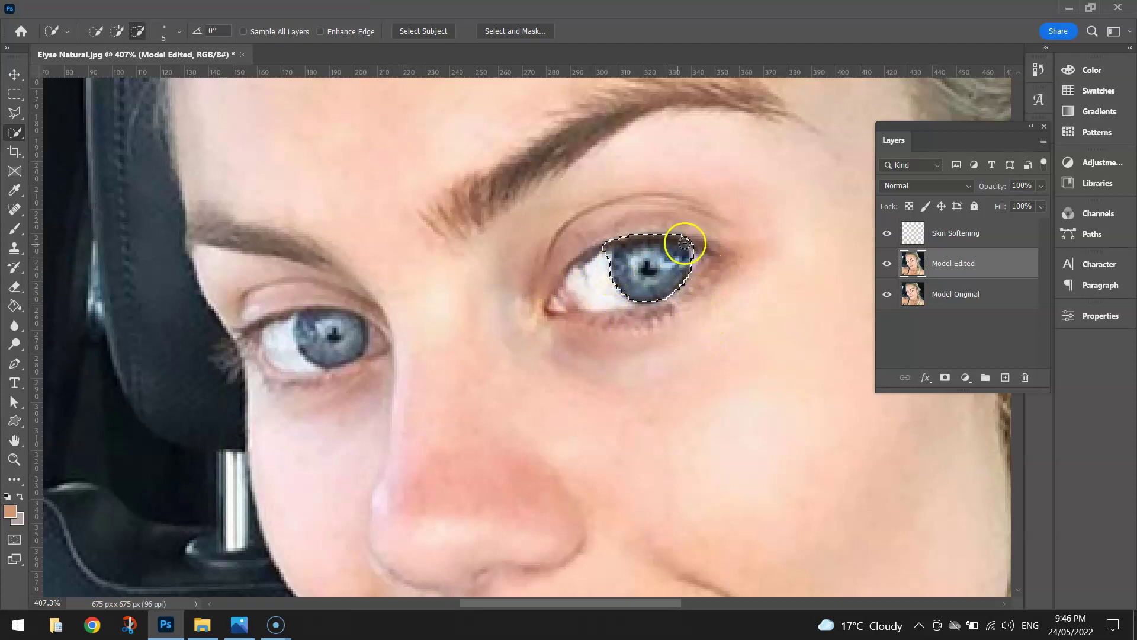
pyautogui.scroll(3, 681, 241)
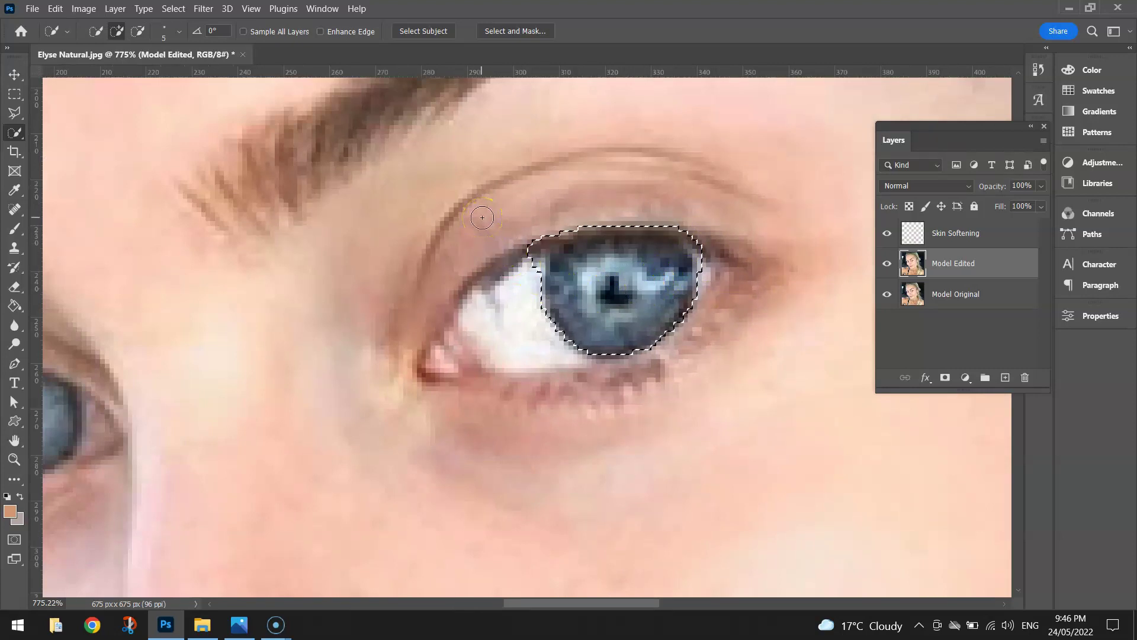
pyautogui.press('alt')
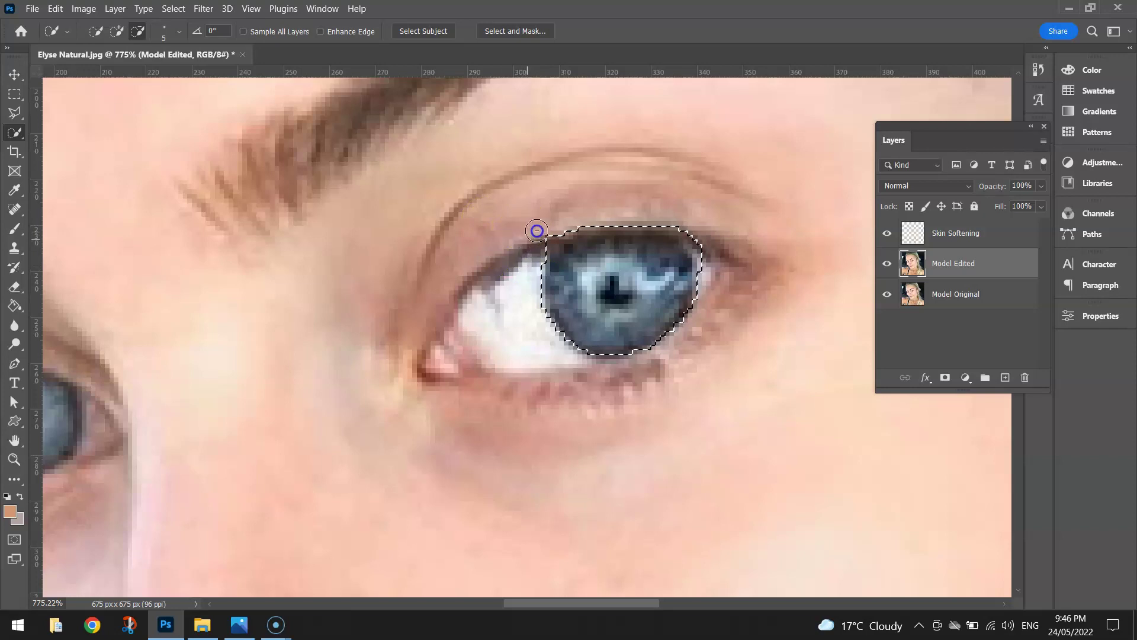
pyautogui.moveTo(714, 237)
pyautogui.mouseDown()
pyautogui.moveTo(718, 261)
pyautogui.moveTo(673, 208)
pyautogui.moveTo(663, 266)
pyautogui.moveTo(591, 254)
pyautogui.moveTo(617, 203)
pyautogui.moveTo(596, 214)
pyautogui.moveTo(673, 214)
pyautogui.mouseUp()
pyautogui.press('alt')
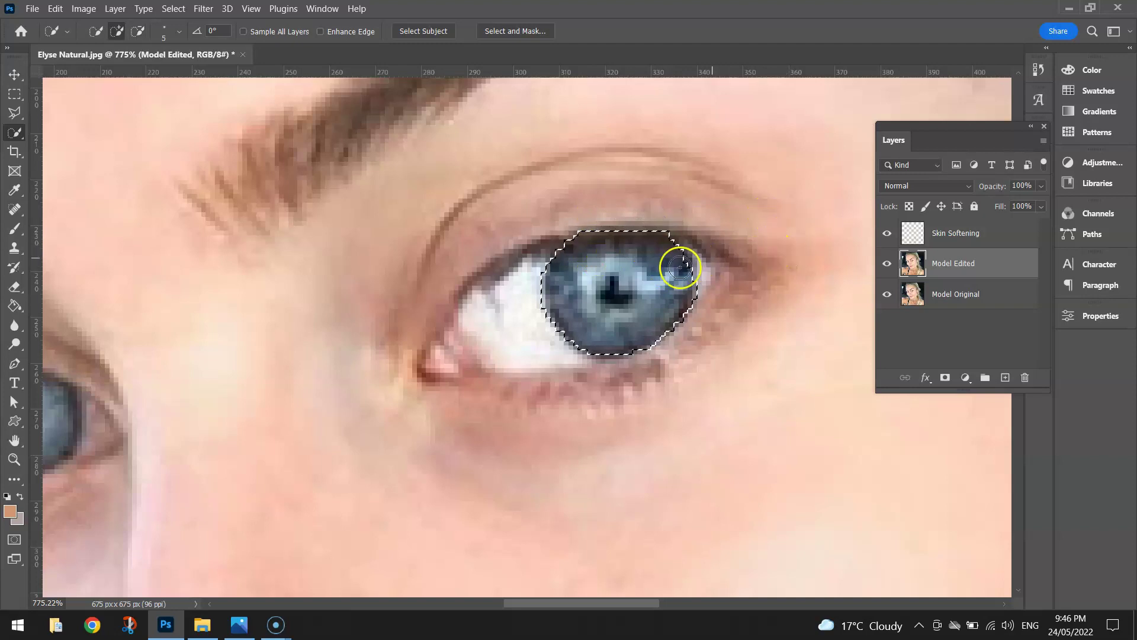
pyautogui.moveTo(680, 269); pyautogui.dragTo(676, 347)
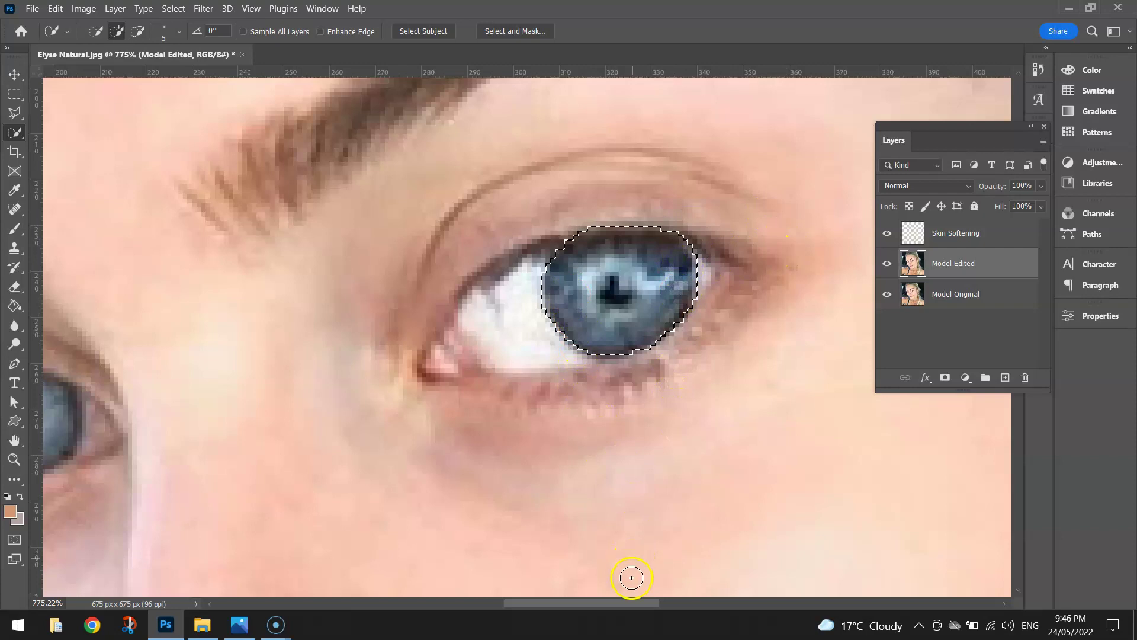
# Add the other eye's iris to the selection and refine its upper edge along the eyelid
pyautogui.moveTo(629, 604); pyautogui.dragTo(603, 604)
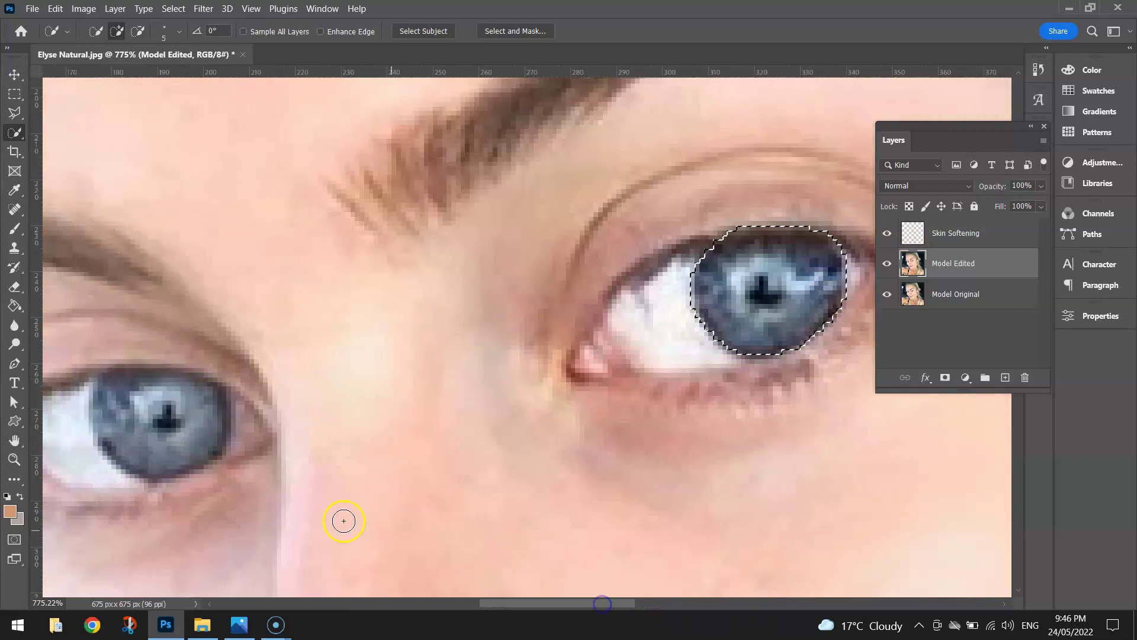
pyautogui.moveTo(165, 401)
pyautogui.mouseDown()
pyautogui.moveTo(151, 431)
pyautogui.moveTo(106, 405)
pyautogui.moveTo(110, 441)
pyautogui.mouseUp()
pyautogui.press('alt')
pyautogui.keyDown('alt'); pyautogui.click(84, 358); pyautogui.keyUp('alt')
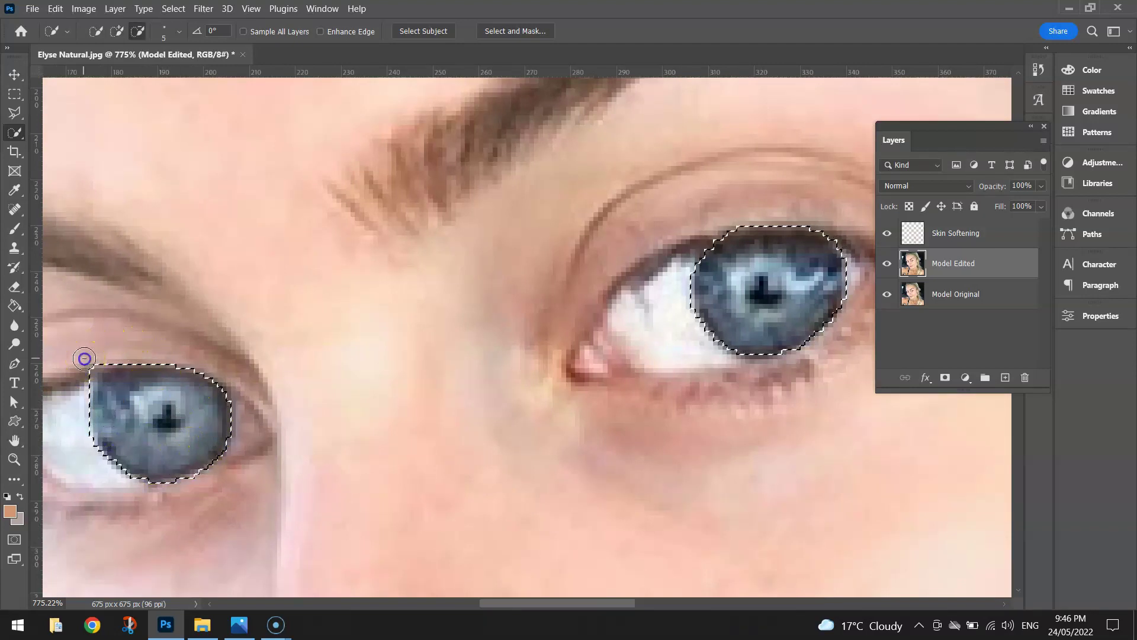
pyautogui.moveTo(118, 353); pyautogui.dragTo(225, 347)
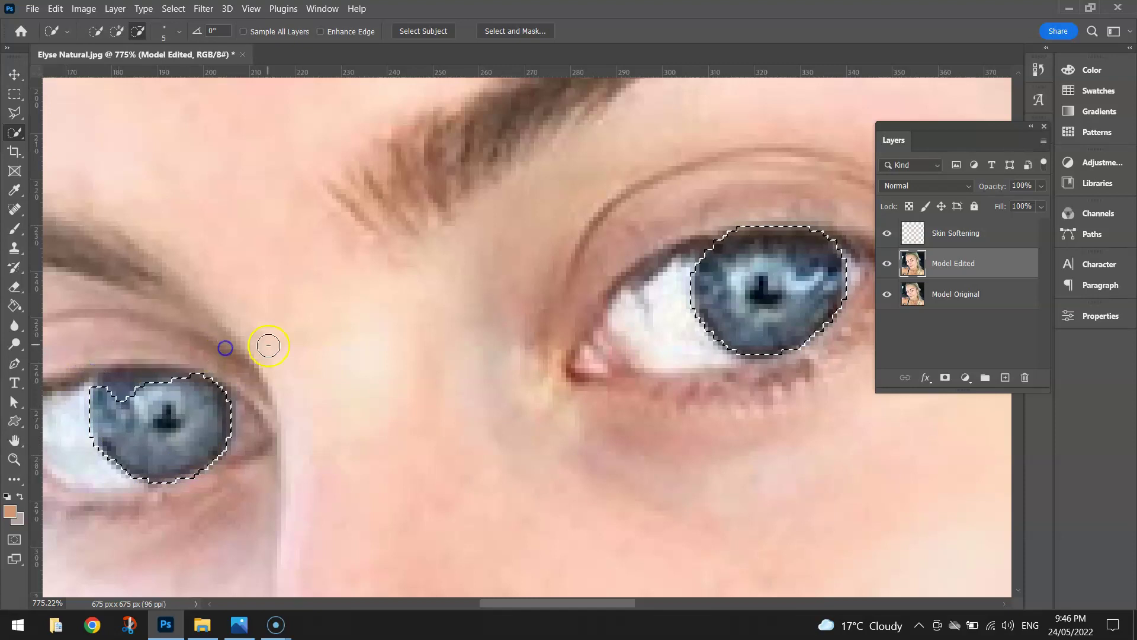
pyautogui.moveTo(113, 394); pyautogui.dragTo(117, 381)
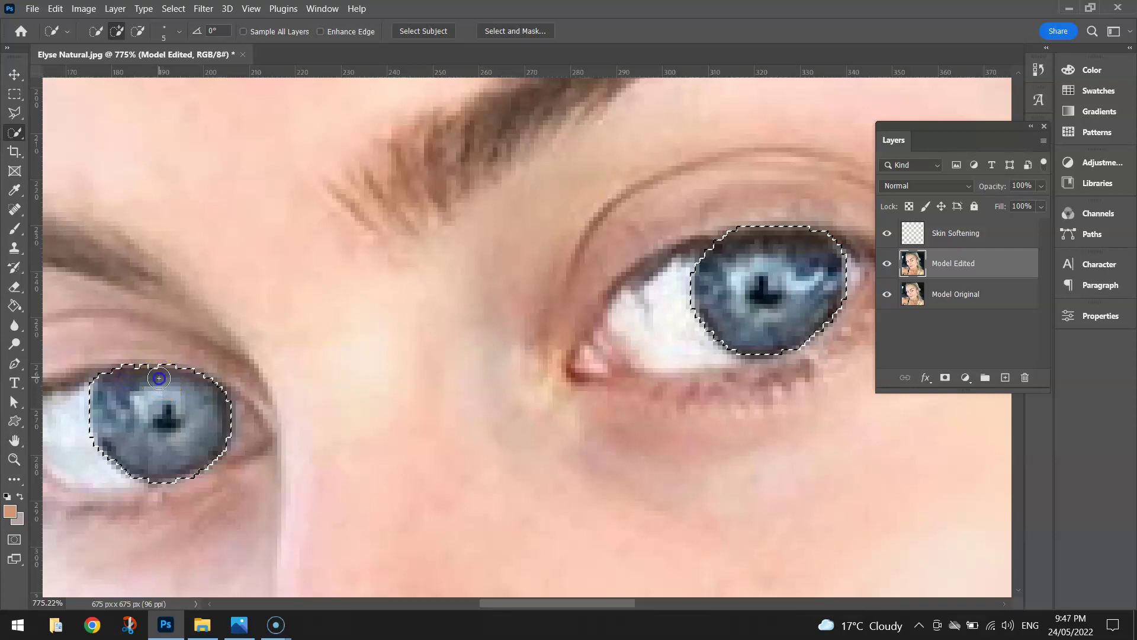
pyautogui.scroll(-4, 357, 385)
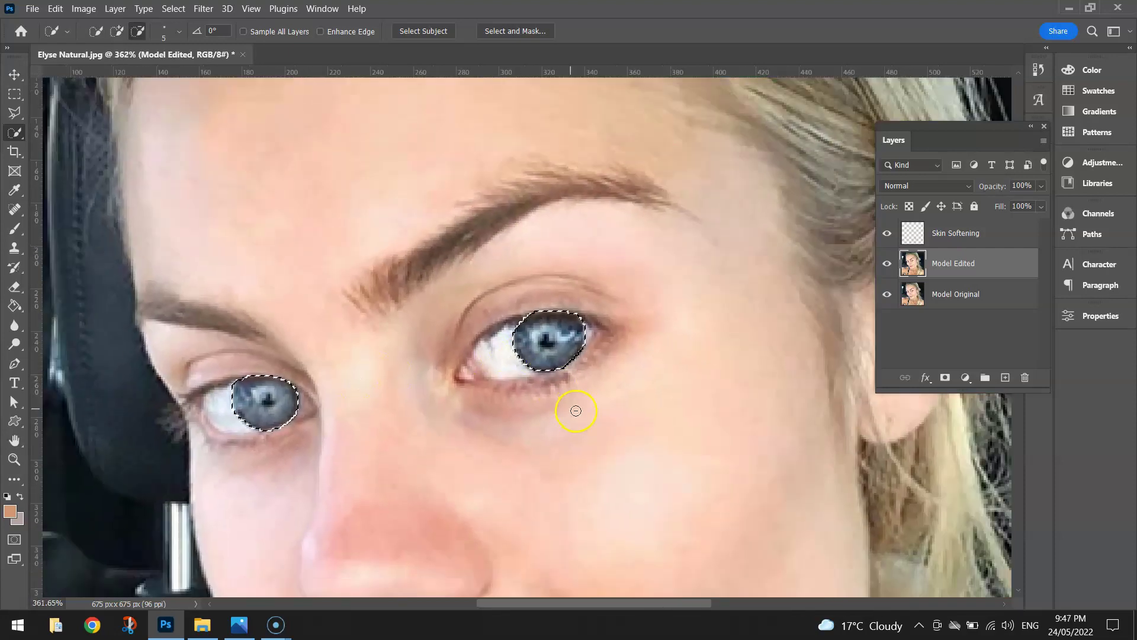
pyautogui.scroll(-4, 576, 411)
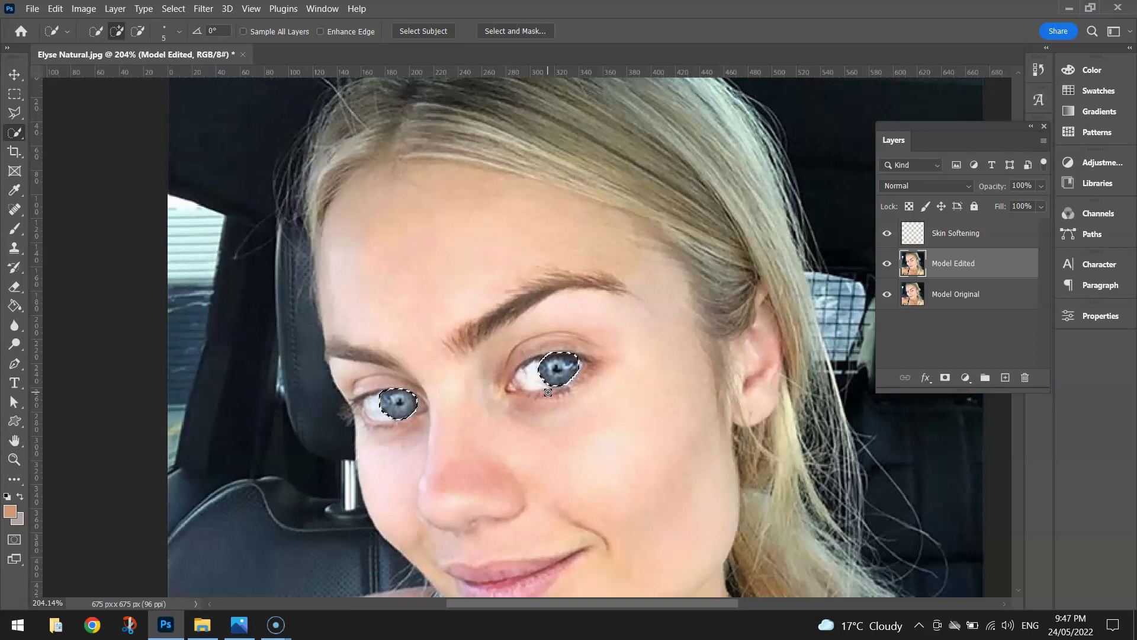
pyautogui.scroll(-2, 651, 375)
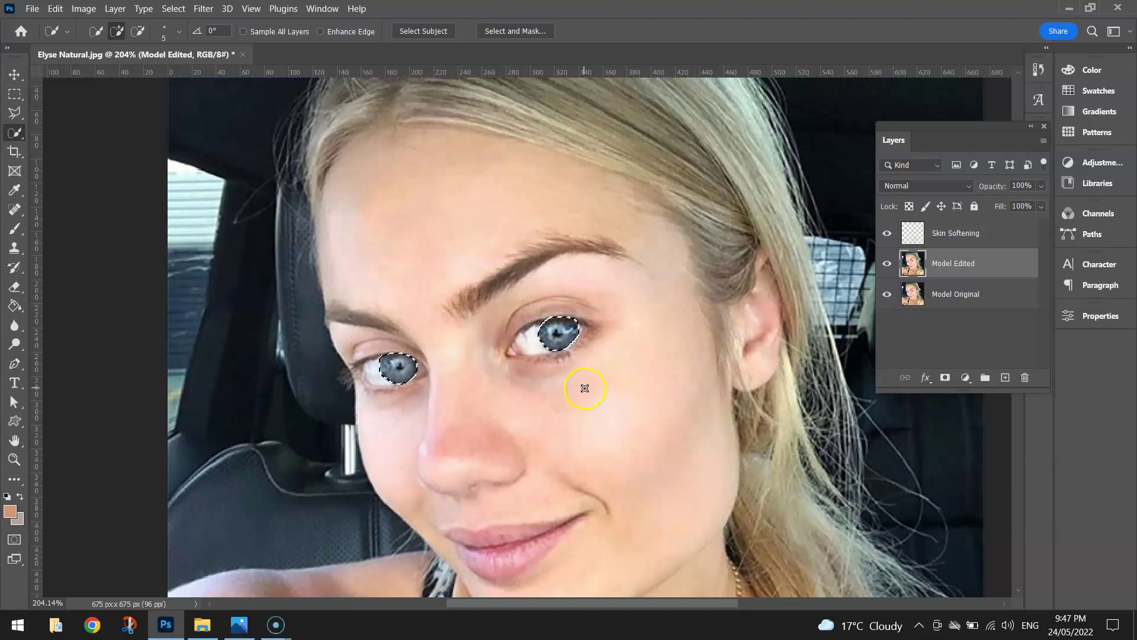
# Open a Hue/Saturation adjustment on the selected irises with preview on, and set the Saturation to +20
pyautogui.click(84, 9)
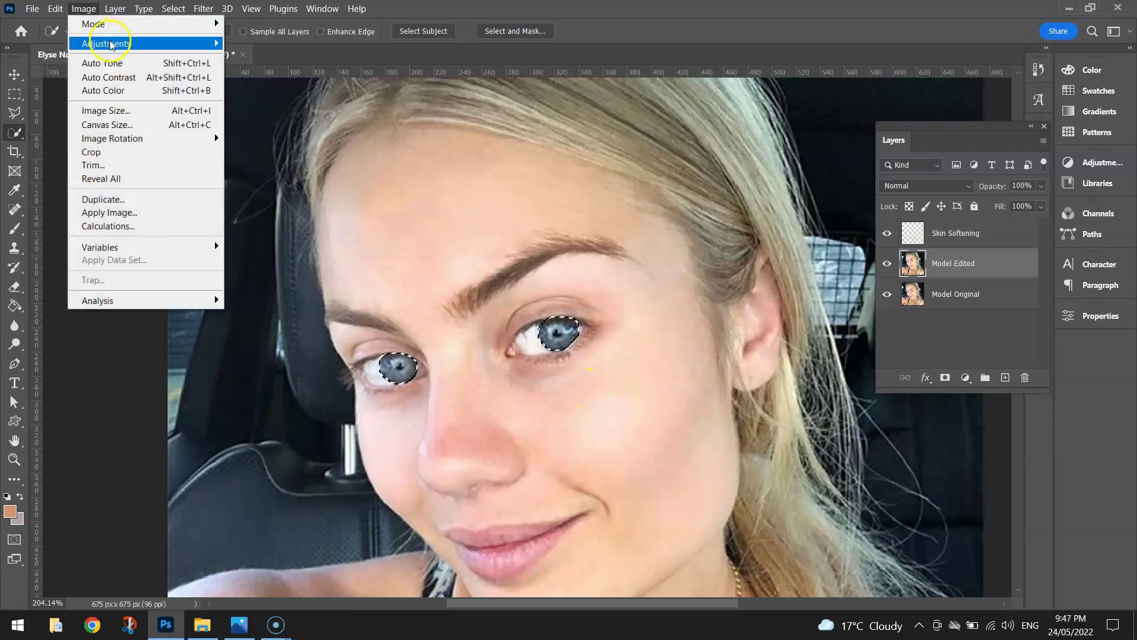
pyautogui.moveTo(104, 44)
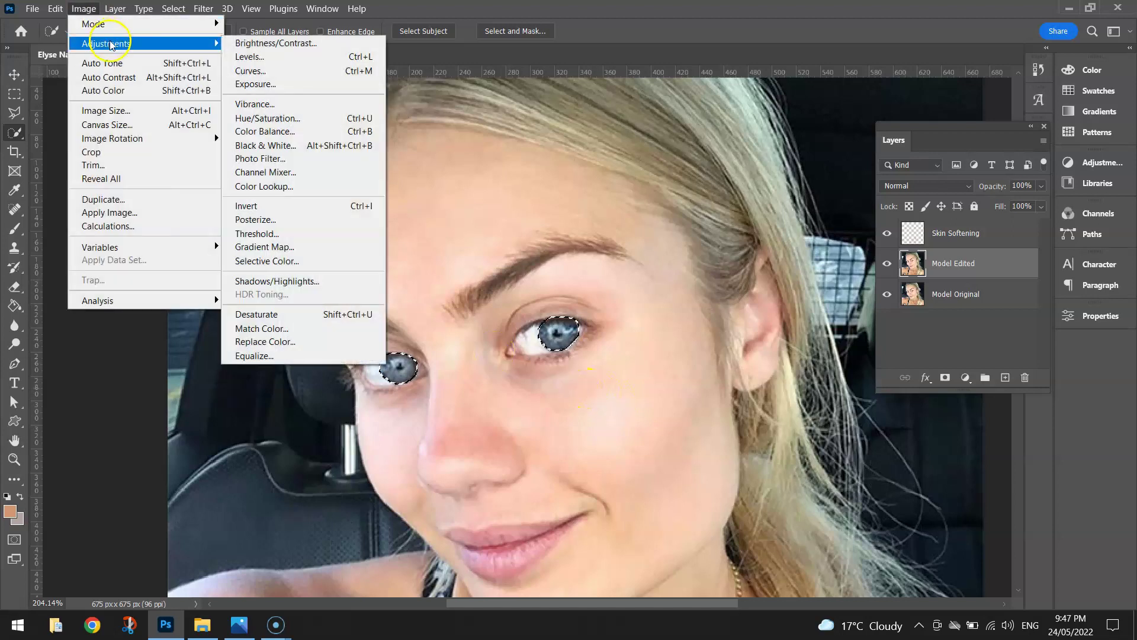
pyautogui.click(309, 120)
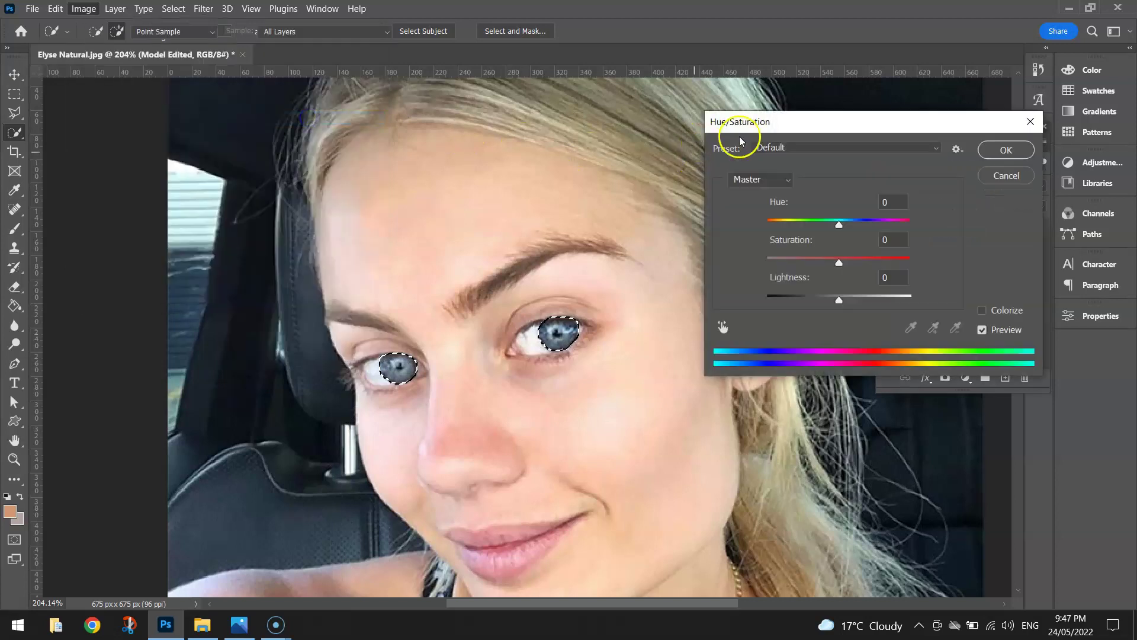
pyautogui.moveTo(819, 120); pyautogui.dragTo(801, 102)
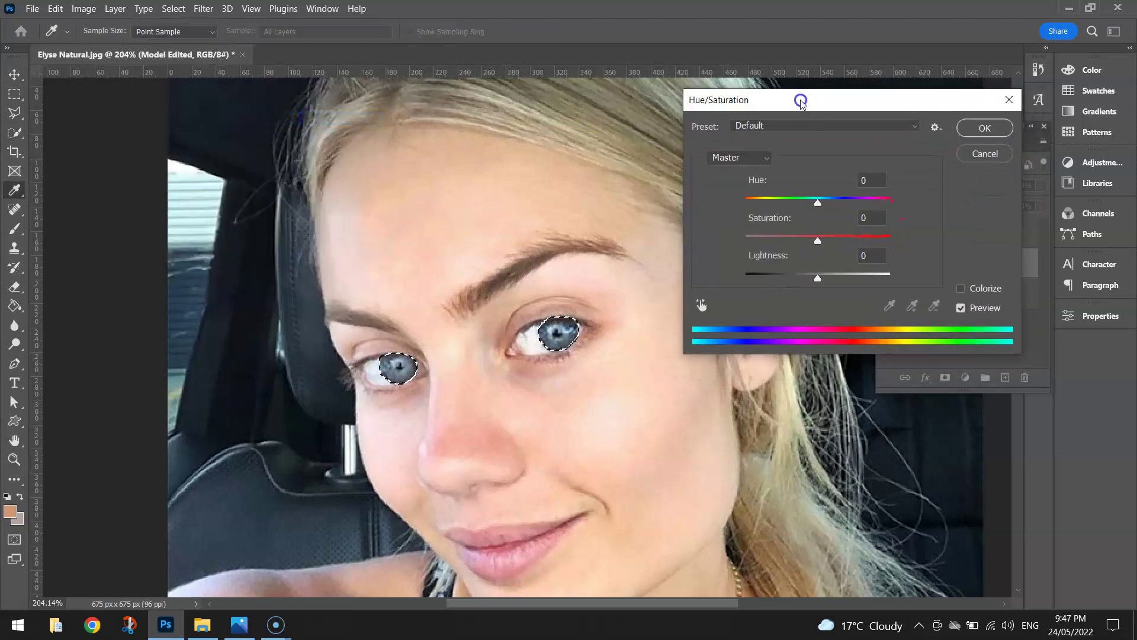
pyautogui.click(961, 308)
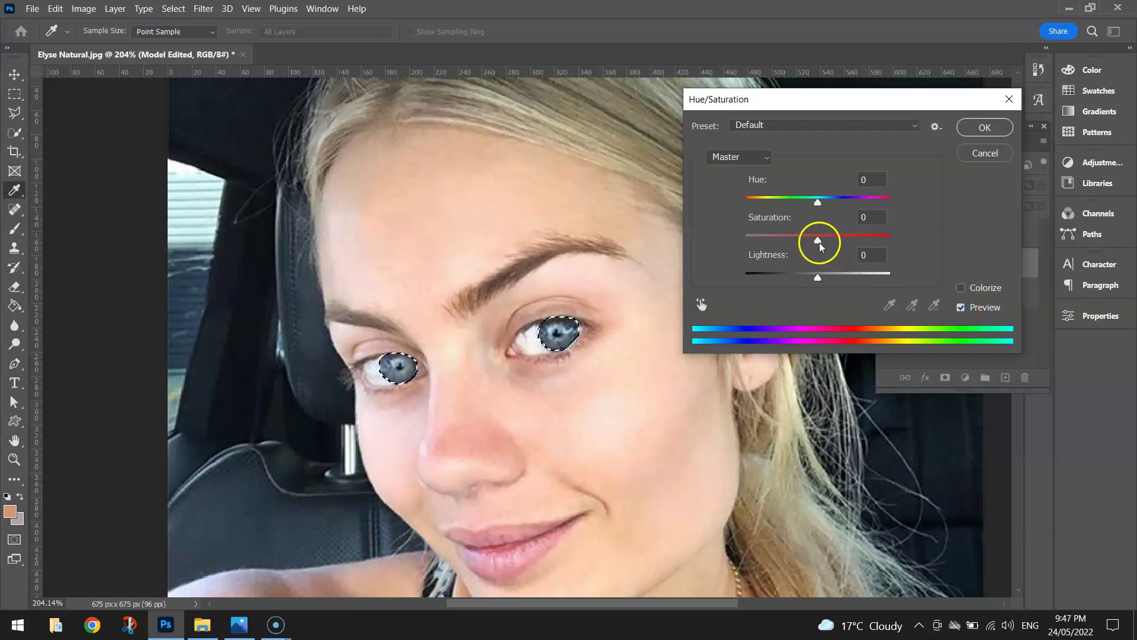
pyautogui.moveTo(819, 240)
pyautogui.mouseDown()
pyautogui.moveTo(906, 237)
pyautogui.moveTo(764, 232)
pyautogui.moveTo(939, 231)
pyautogui.moveTo(744, 236)
pyautogui.moveTo(827, 235)
pyautogui.mouseUp()
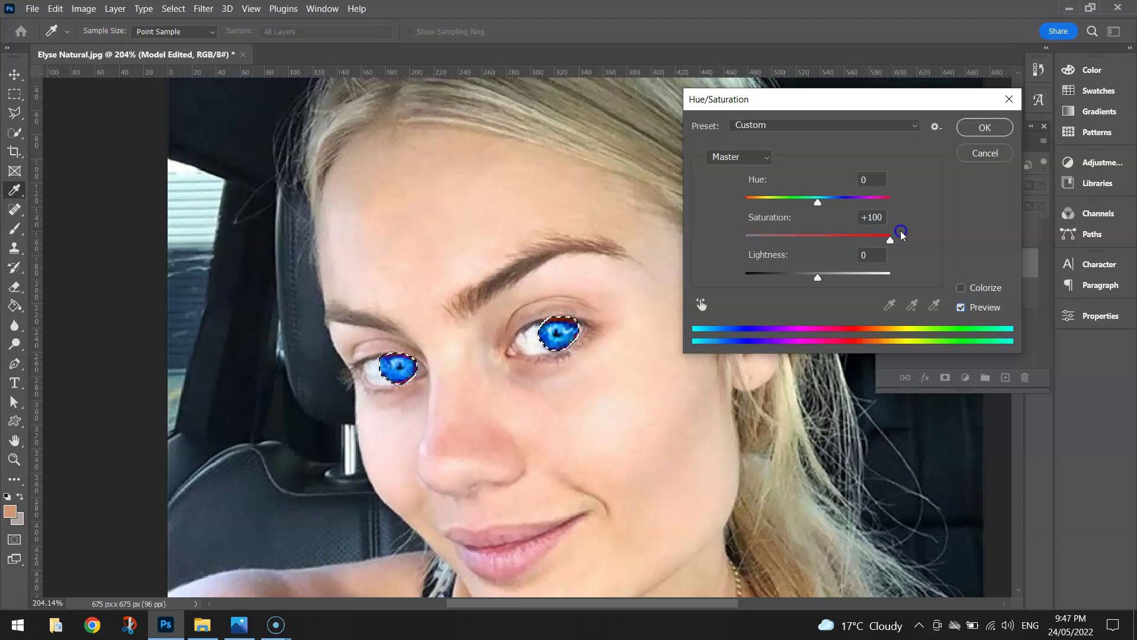
pyautogui.moveTo(900, 233); pyautogui.dragTo(821, 240)
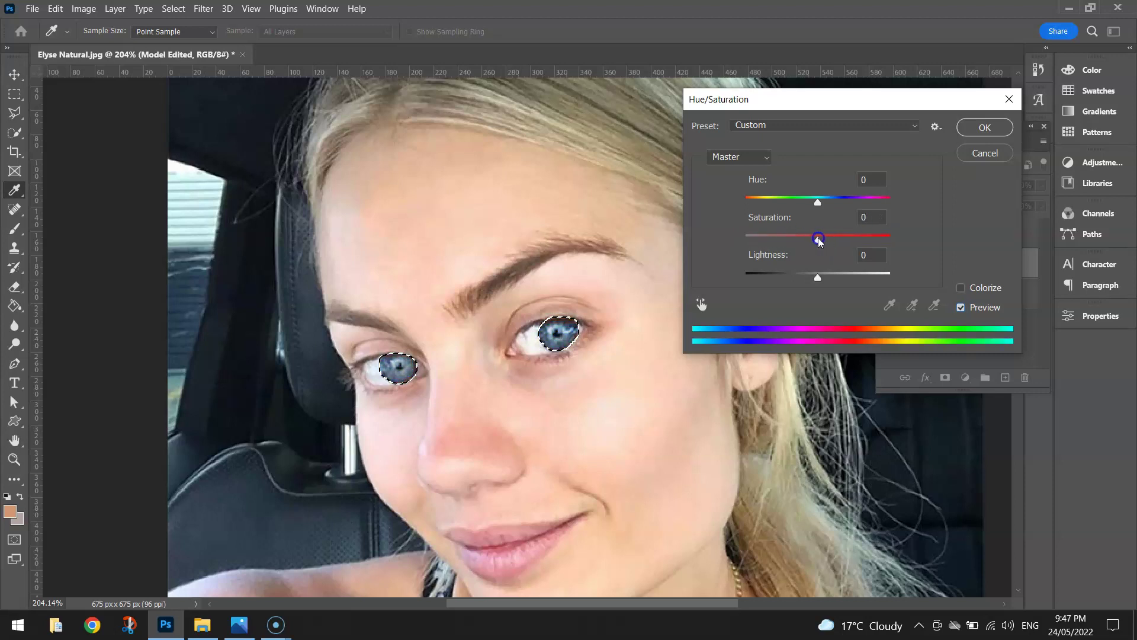
pyautogui.click(883, 221)
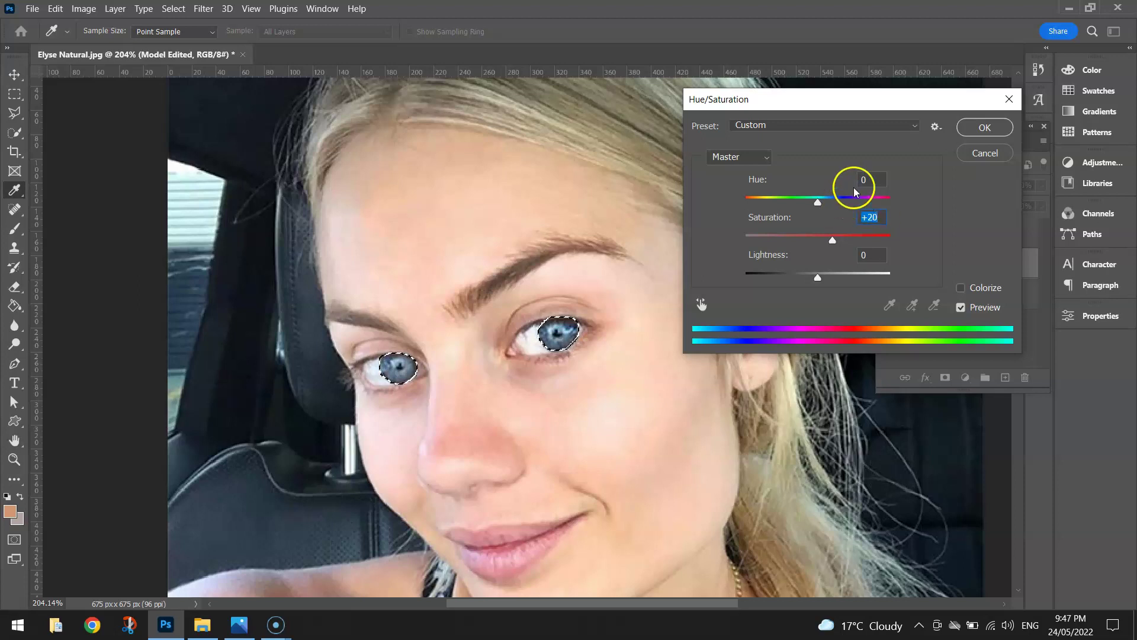
# Try positive and negative Hue shifts on the irises, ending at -20
pyautogui.click(879, 177)
pyautogui.hotkey('shift', 'Up')
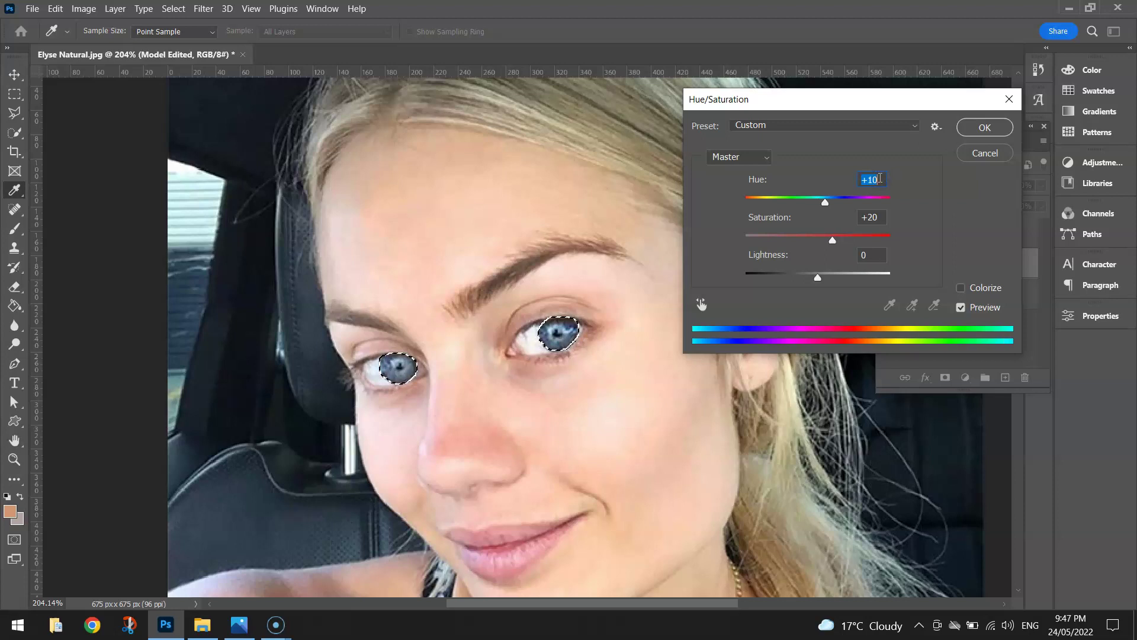
pyautogui.hotkey('shift', 'Up')
pyautogui.hotkey('shift', 'Down')
pyautogui.hotkey('shift', 'Down')
pyautogui.hotkey('shift', 'Down')
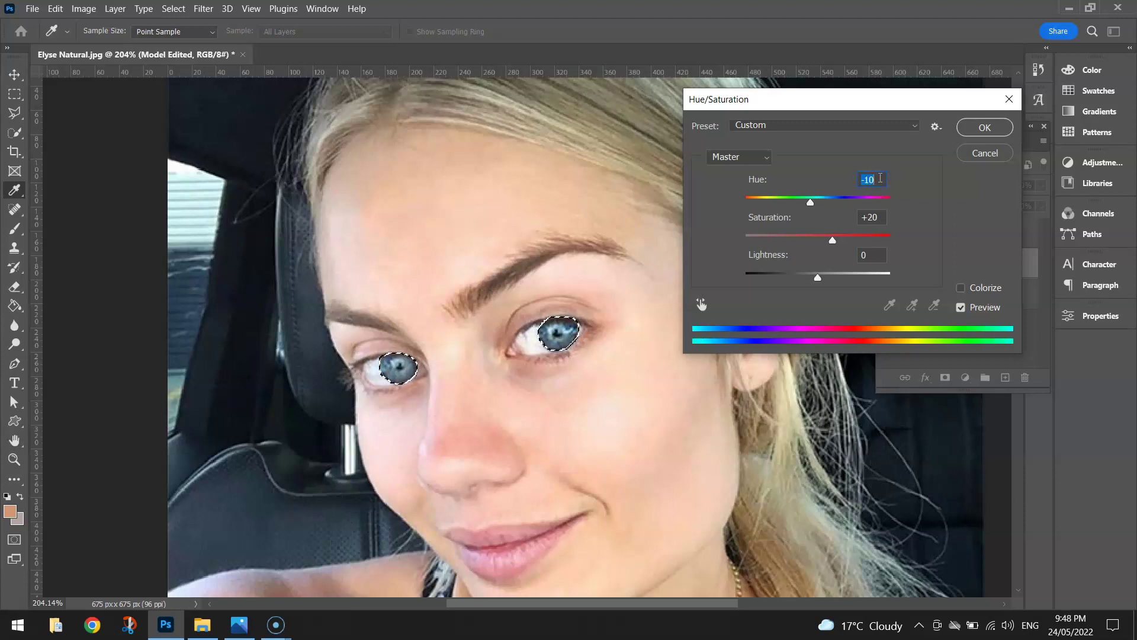
pyautogui.hotkey('shift', 'Down')
pyautogui.hotkey('shift', 'Down')
pyautogui.hotkey('shift', 'Down')
pyautogui.hotkey('shift', 'Down')
pyautogui.hotkey('shift', 'Down')
pyautogui.hotkey('shift', 'Down')
pyautogui.hotkey('shift', 'Down')
pyautogui.hotkey('shift', 'Down')
pyautogui.hotkey('shift', 'Down')
pyautogui.hotkey('shift', 'Down')
pyautogui.hotkey('shift', 'Down')
pyautogui.hotkey('shift', 'Down')
pyautogui.hotkey('shift', 'Down')
pyautogui.hotkey('shift', 'Down')
pyautogui.hotkey('shift', 'Up')
pyautogui.hotkey('shift', 'Up')
pyautogui.hotkey('shift', 'Up')
pyautogui.hotkey('shift', 'Up')
pyautogui.hotkey('shift', 'Up')
pyautogui.hotkey('shift', 'Up')
pyautogui.hotkey('shift', 'Up')
pyautogui.hotkey('shift', 'Up')
pyautogui.hotkey('shift', 'Up')
pyautogui.hotkey('shift', 'Up')
pyautogui.hotkey('shift', 'Up')
pyautogui.hotkey('shift', 'Up')
pyautogui.hotkey('shift', 'Up')
pyautogui.hotkey('shift', 'Up')
pyautogui.hotkey('shift', 'Up')
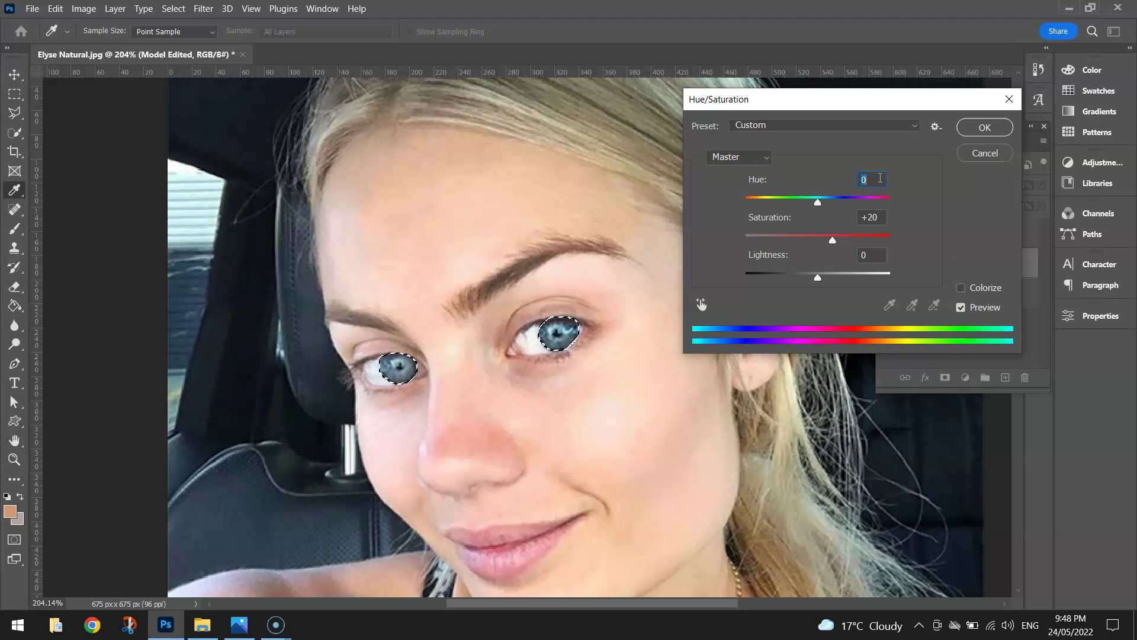
pyautogui.hotkey('shift', 'Down')
pyautogui.hotkey('shift', 'Down')
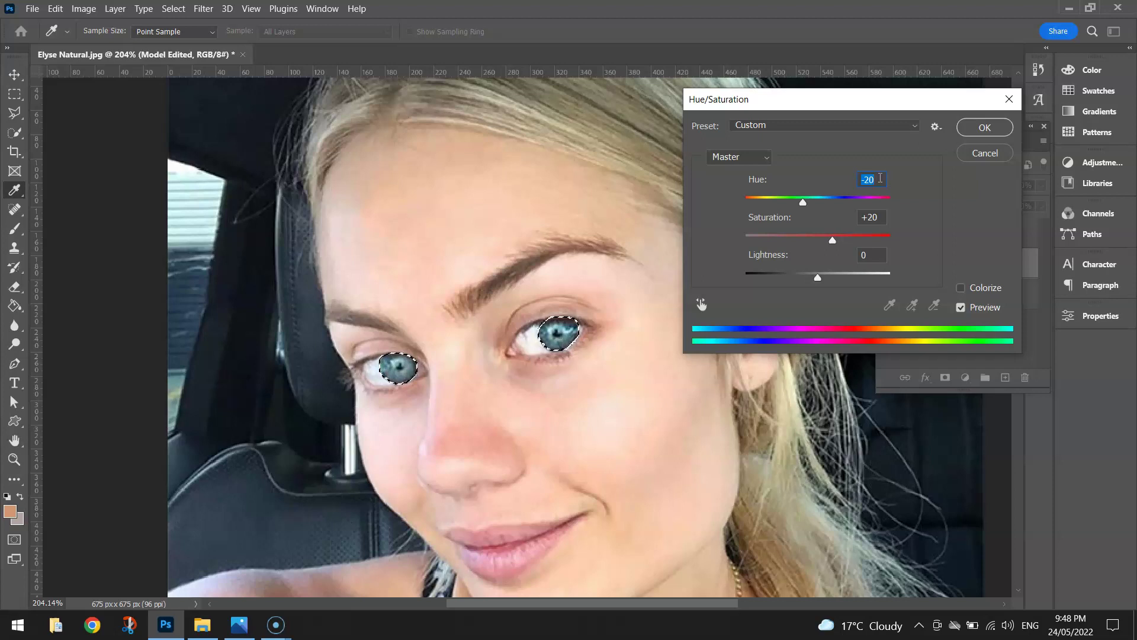
# Compare the irises with and without the Hue/Saturation preview
pyautogui.click(879, 216)
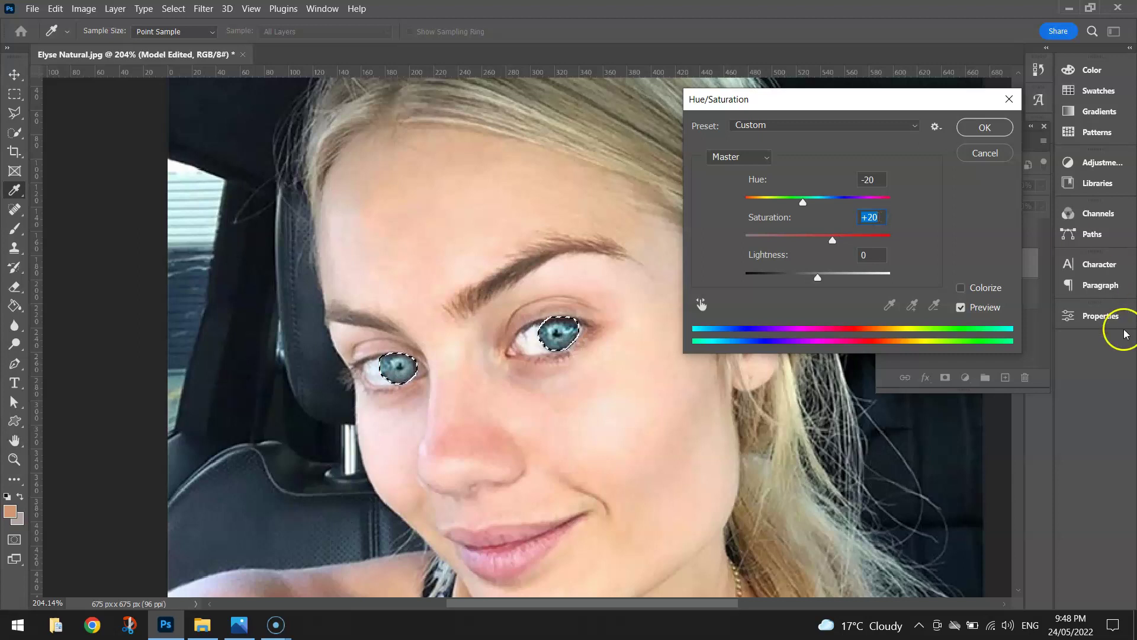
pyautogui.click(961, 307)
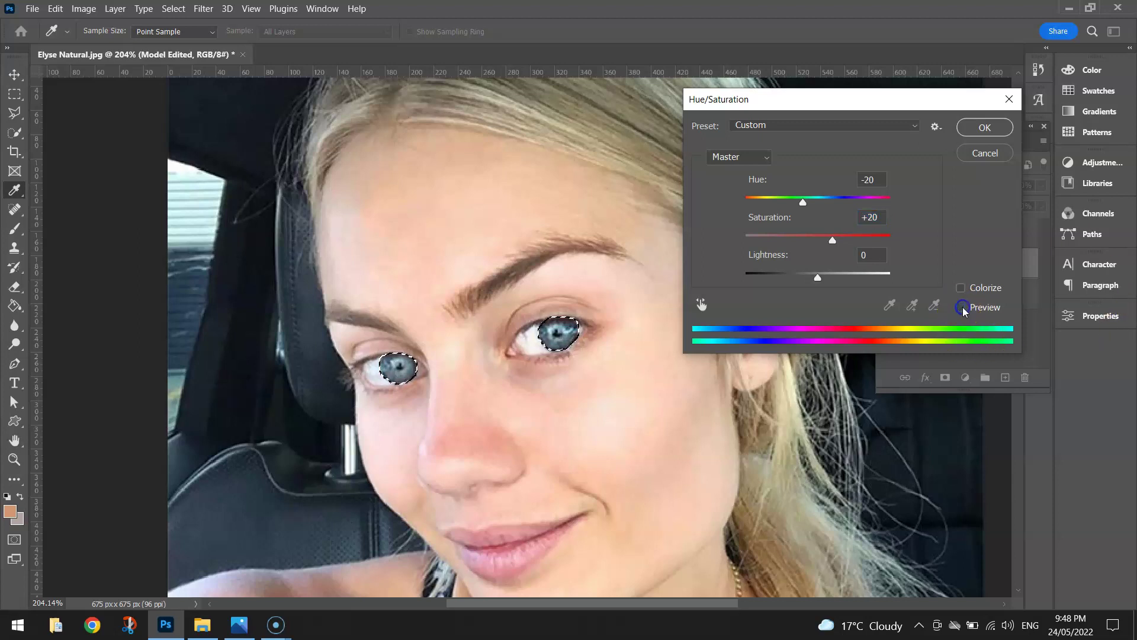
pyautogui.click(962, 308)
# Set the irises' Hue to -10 and Saturation to +30, then apply the adjustment and deselect the eyes
pyautogui.click(879, 184)
pyautogui.hotkey('shift', 'Up')
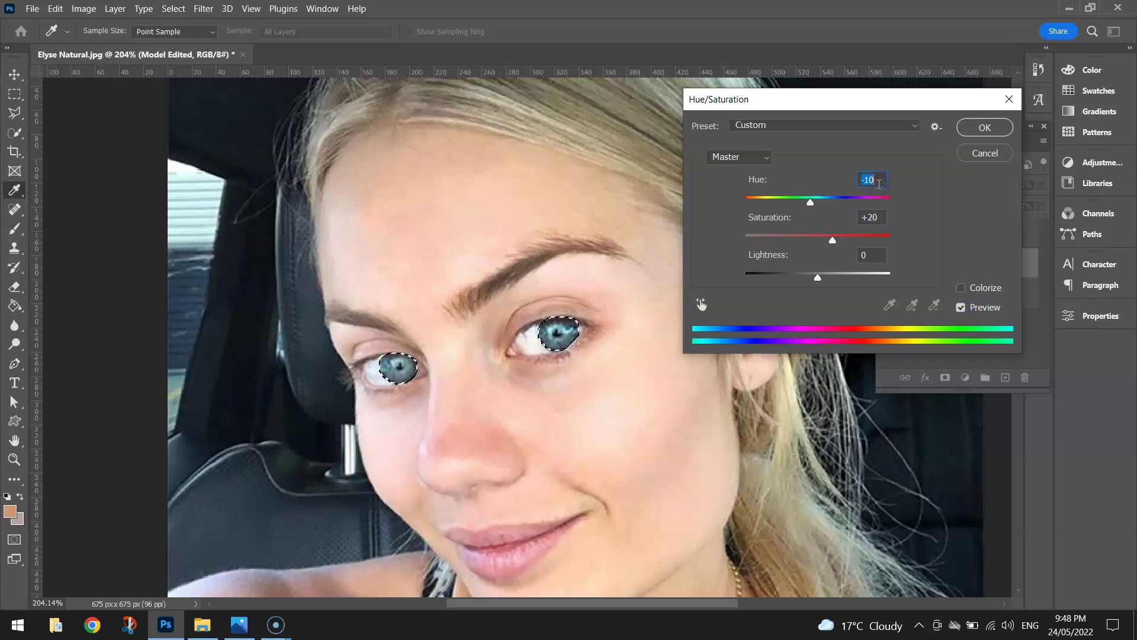
pyautogui.click(879, 214)
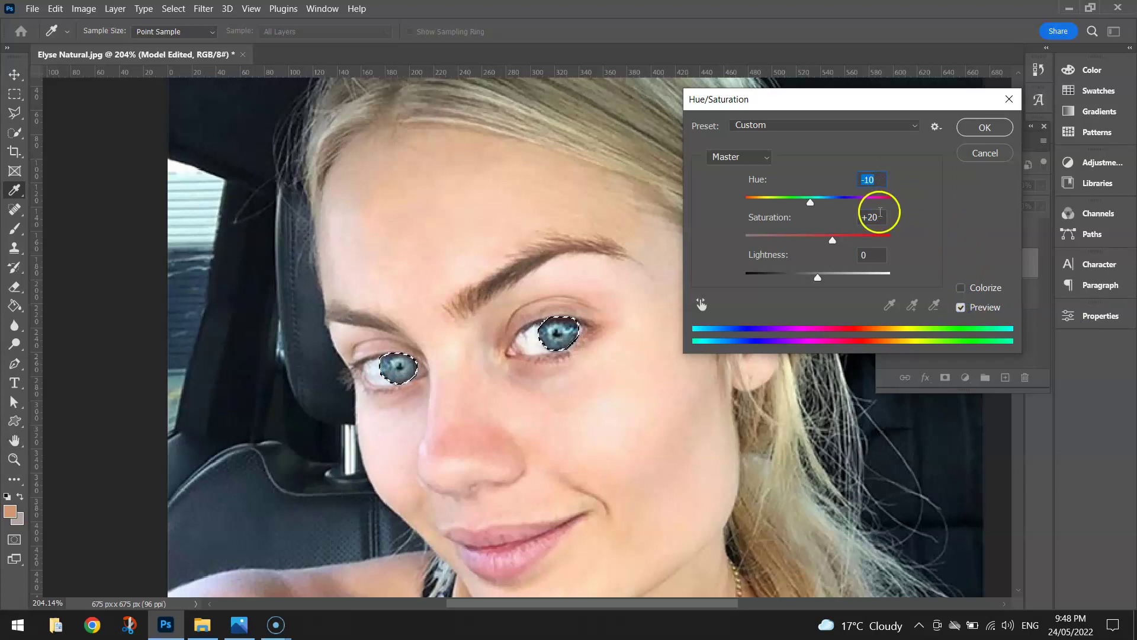
pyautogui.click(877, 181)
pyautogui.hotkey('shift', 'Up')
pyautogui.hotkey('shift', 'Up')
pyautogui.hotkey('shift', 'Down')
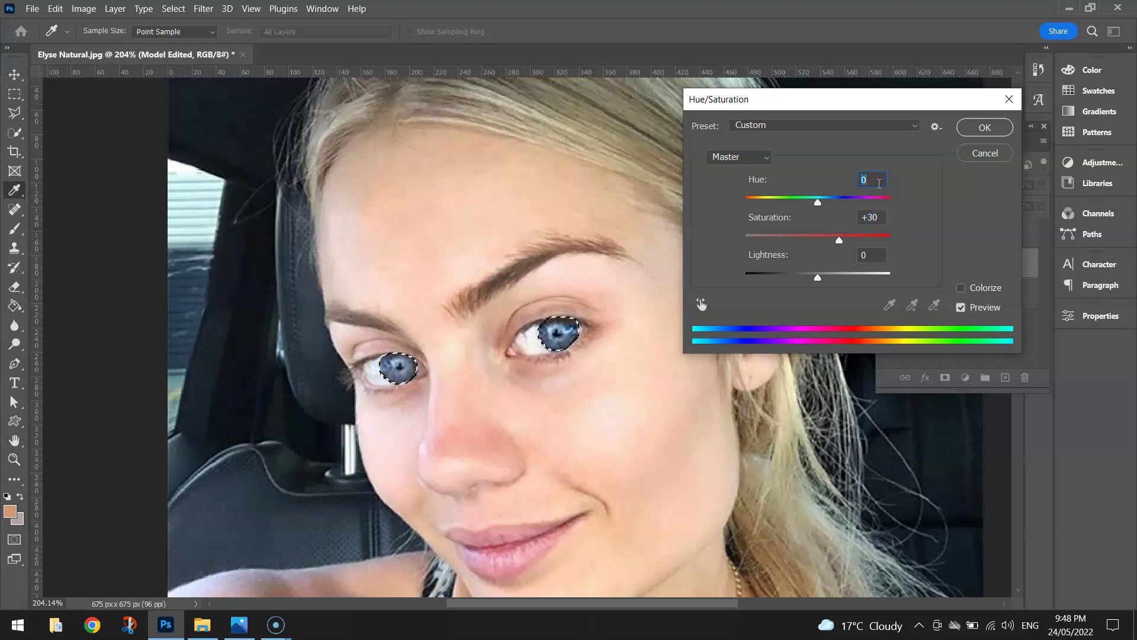
pyautogui.hotkey('shift', 'Down')
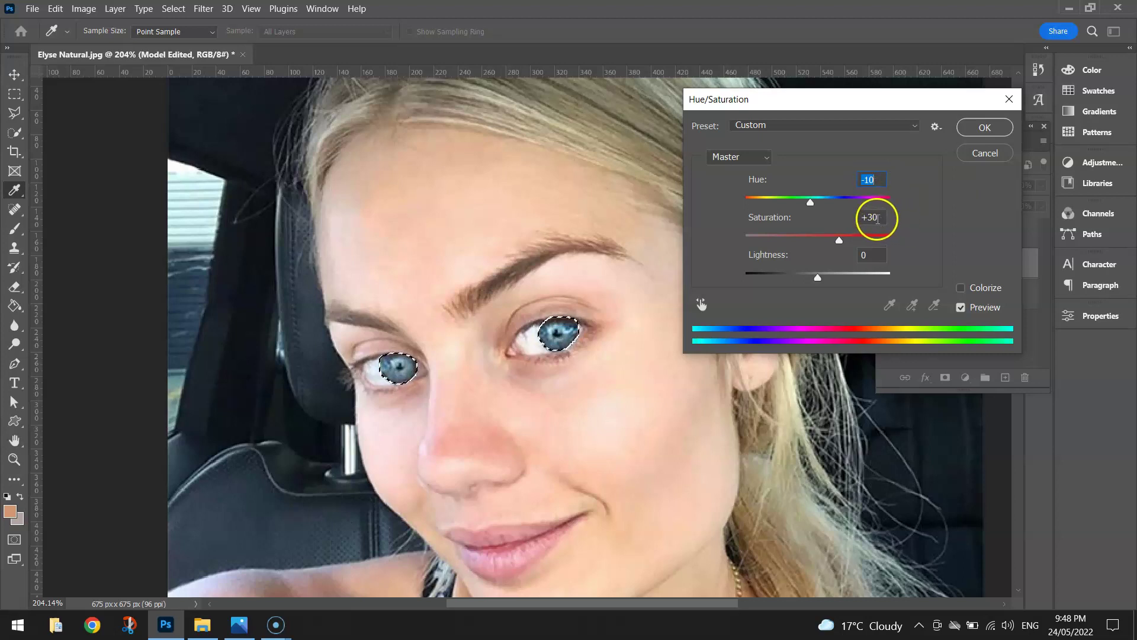
pyautogui.click(980, 134)
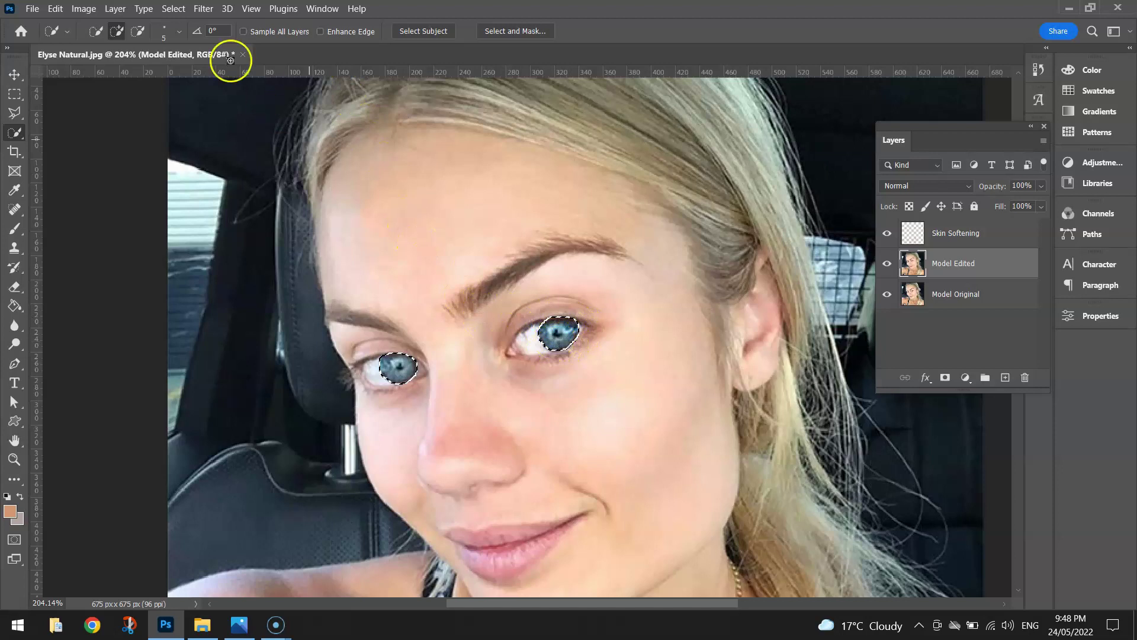
pyautogui.click(173, 8)
pyautogui.click(186, 37)
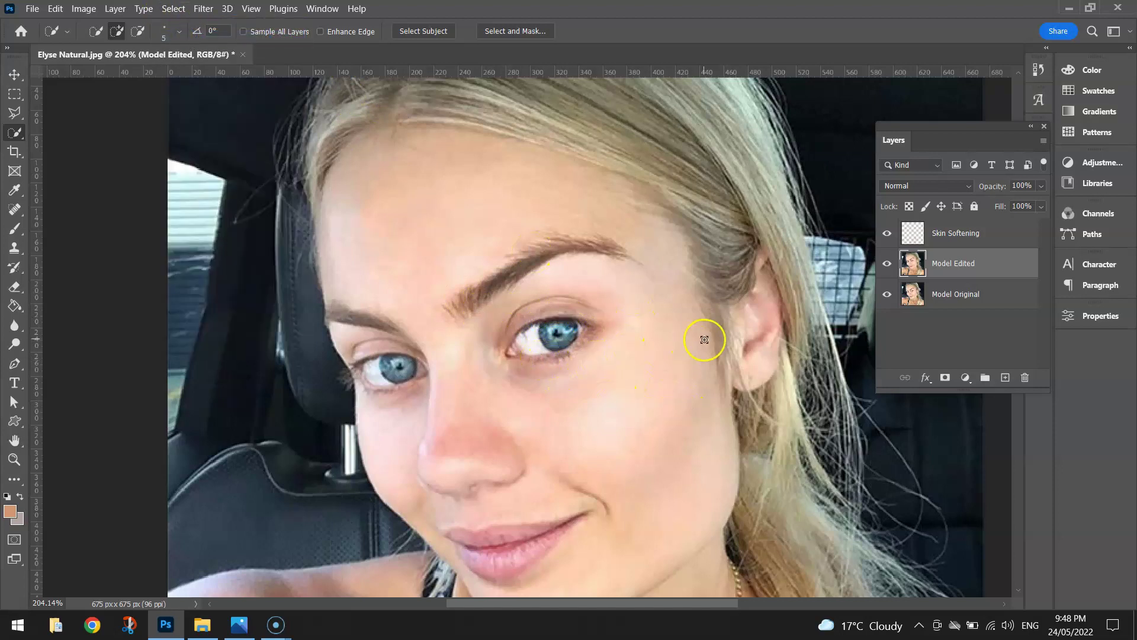
# Compare the eyes with the Model Edited layer hidden and shown, up close and across the portrait
pyautogui.click(887, 265)
pyautogui.click(887, 264)
pyautogui.moveTo(585, 332); pyautogui.dragTo(537, 333)
pyautogui.scroll(5, 468, 338)
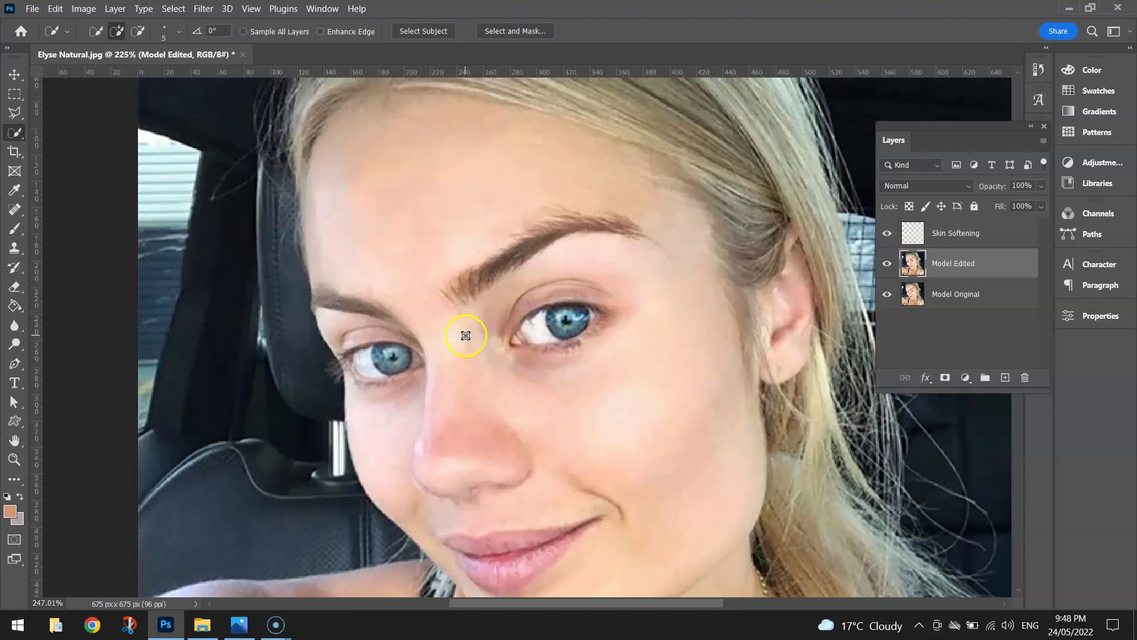
pyautogui.click(887, 264)
pyautogui.click(887, 265)
pyautogui.click(887, 265)
pyautogui.click(887, 265)
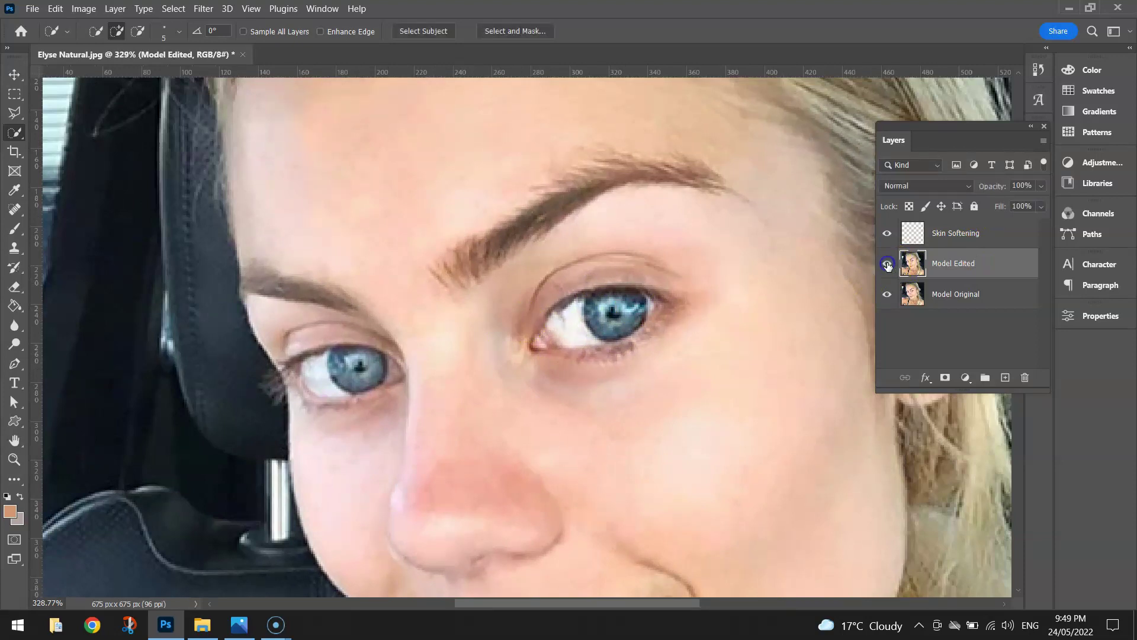
pyautogui.scroll(-3, 720, 266)
pyautogui.scroll(-2, 719, 266)
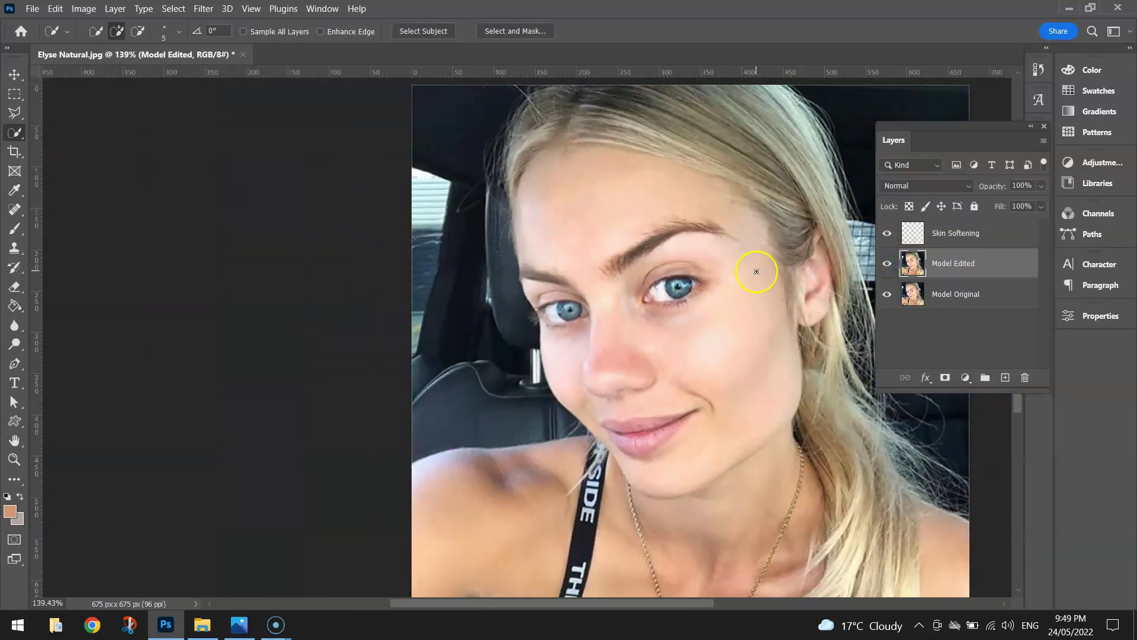
pyautogui.moveTo(653, 605); pyautogui.dragTo(714, 604)
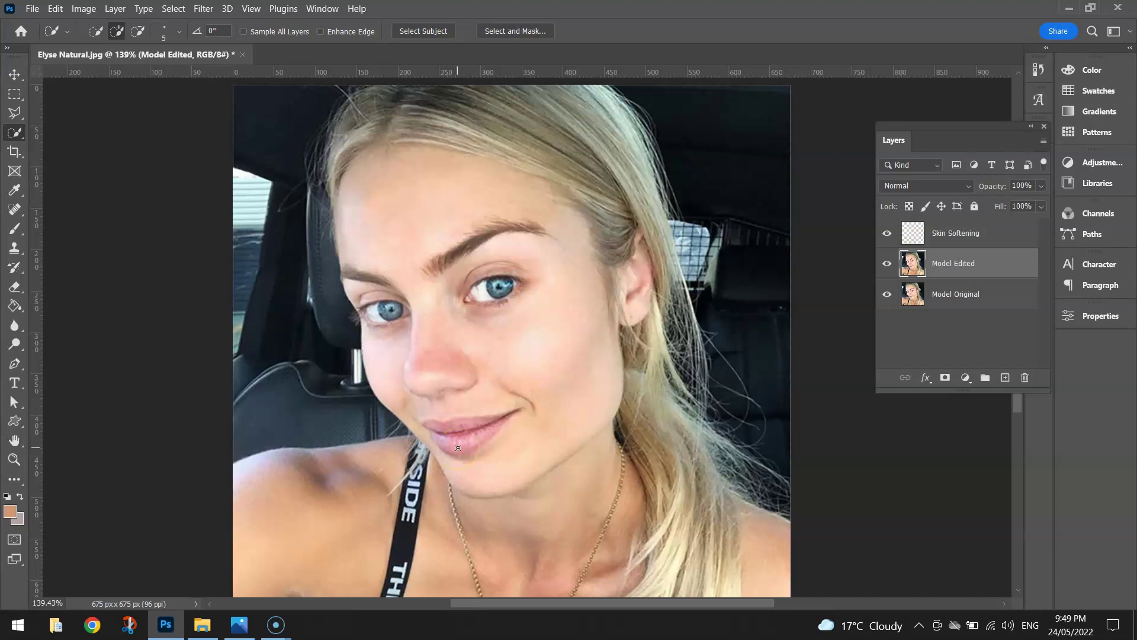
# Select the lips with the Quick Selection Tool and subtract the excess skin along the lower lip's edge
pyautogui.click(622, 338)
pyautogui.click(561, 337)
pyautogui.scroll(3, 426, 439)
pyautogui.scroll(5, 426, 439)
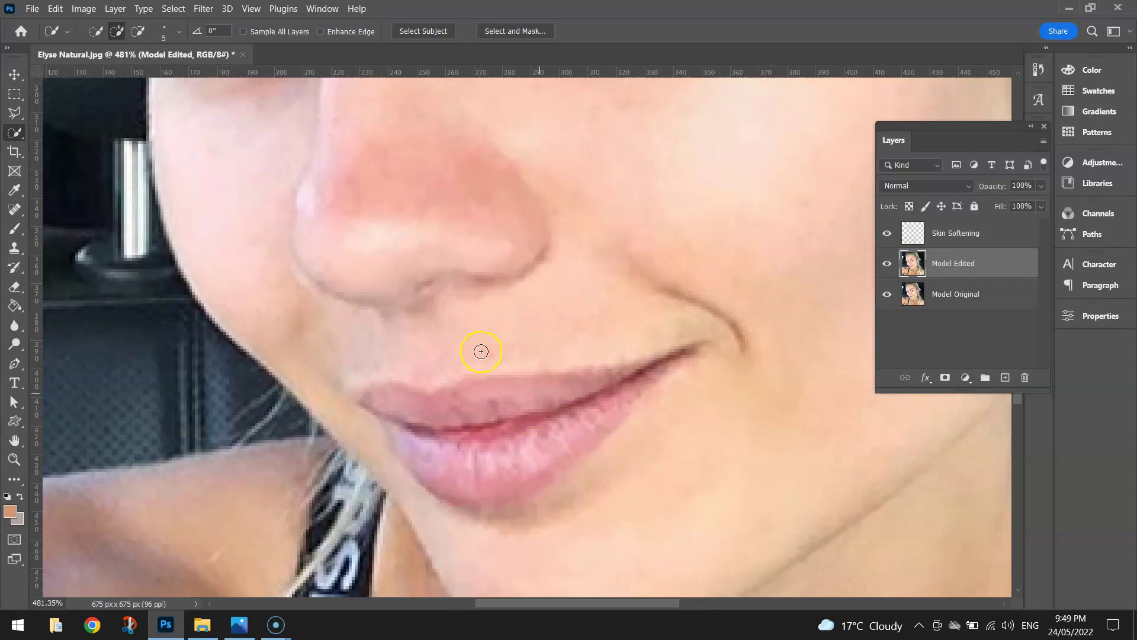
pyautogui.click(13, 131)
pyautogui.click(74, 146)
pyautogui.moveTo(446, 409)
pyautogui.mouseDown()
pyautogui.moveTo(489, 465)
pyautogui.moveTo(447, 467)
pyautogui.moveTo(593, 404)
pyautogui.moveTo(531, 472)
pyautogui.moveTo(462, 482)
pyautogui.moveTo(374, 406)
pyautogui.moveTo(558, 472)
pyautogui.moveTo(690, 348)
pyautogui.moveTo(550, 466)
pyautogui.moveTo(574, 485)
pyautogui.moveTo(559, 515)
pyautogui.moveTo(482, 530)
pyautogui.moveTo(445, 521)
pyautogui.mouseUp()
pyautogui.moveTo(530, 507)
pyautogui.keyDown('alt'); pyautogui.mouseDown()
pyautogui.moveTo(578, 504)
pyautogui.moveTo(589, 473)
pyautogui.mouseUp(); pyautogui.keyUp('alt')
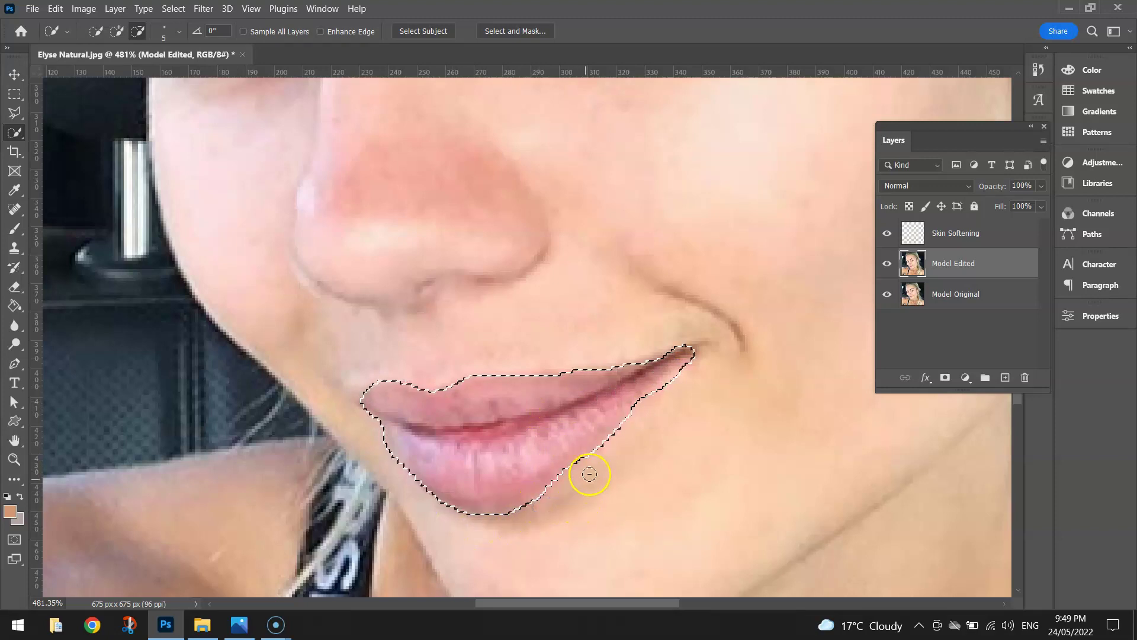
# Refine the lip selection along the upper lip, both mouth corners and the lower lip's edge
pyautogui.moveTo(557, 380)
pyautogui.mouseDown()
pyautogui.moveTo(462, 379)
pyautogui.moveTo(446, 395)
pyautogui.moveTo(373, 405)
pyautogui.mouseUp()
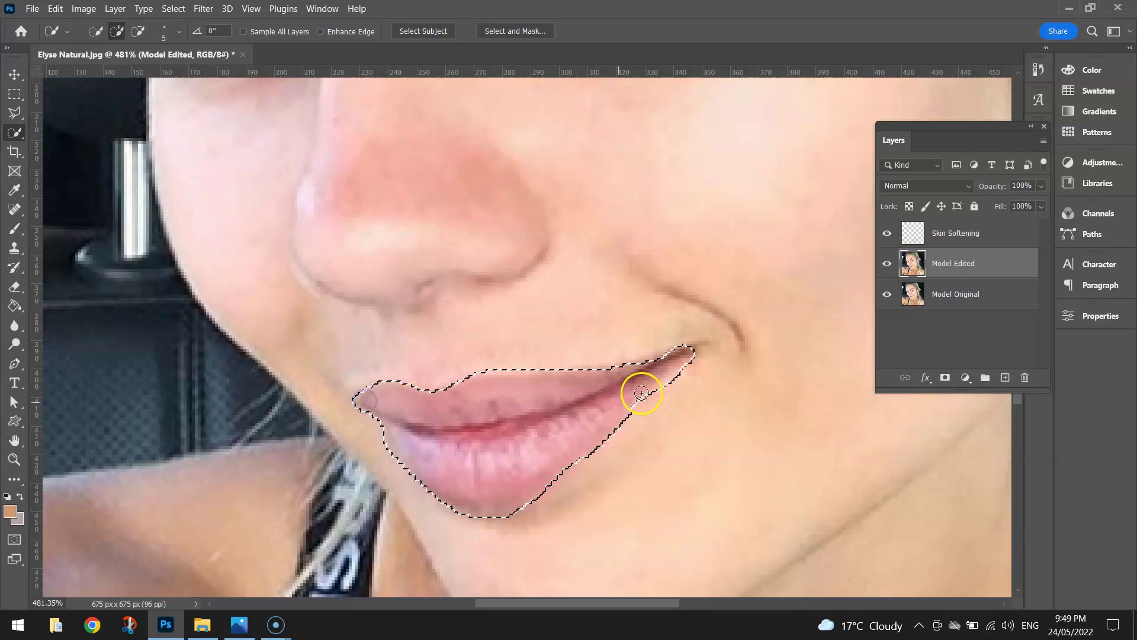
pyautogui.press('alt')
pyautogui.keyDown('alt'); pyautogui.click(742, 320); pyautogui.keyUp('alt')
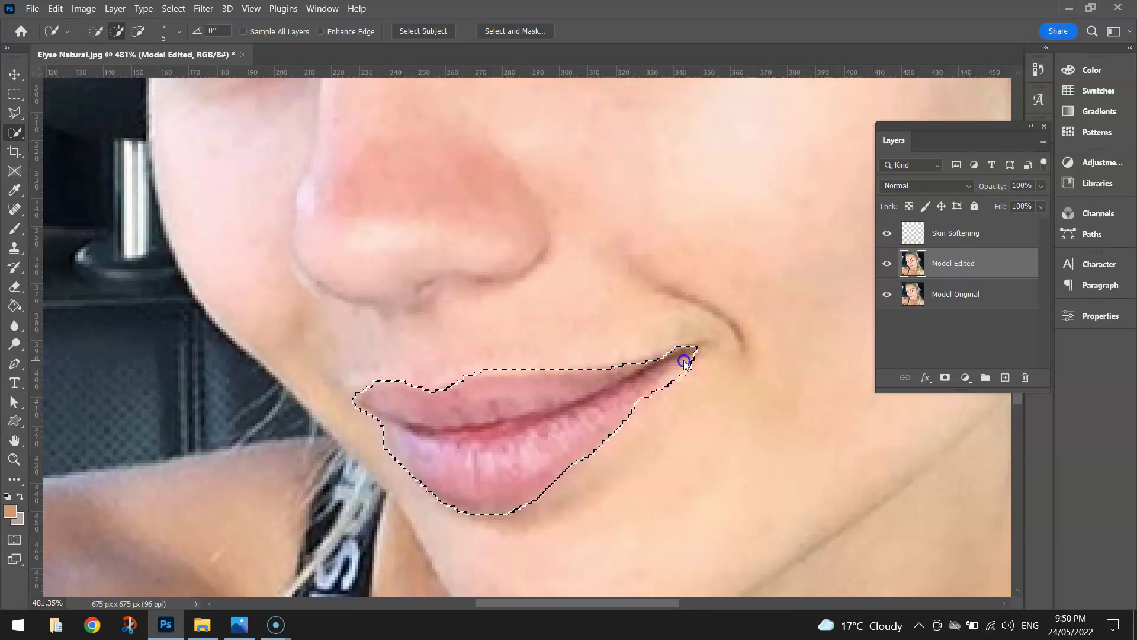
pyautogui.moveTo(687, 451)
pyautogui.mouseDown()
pyautogui.moveTo(565, 461)
pyautogui.moveTo(594, 470)
pyautogui.moveTo(610, 452)
pyautogui.mouseUp()
pyautogui.moveTo(531, 483); pyautogui.dragTo(587, 440)
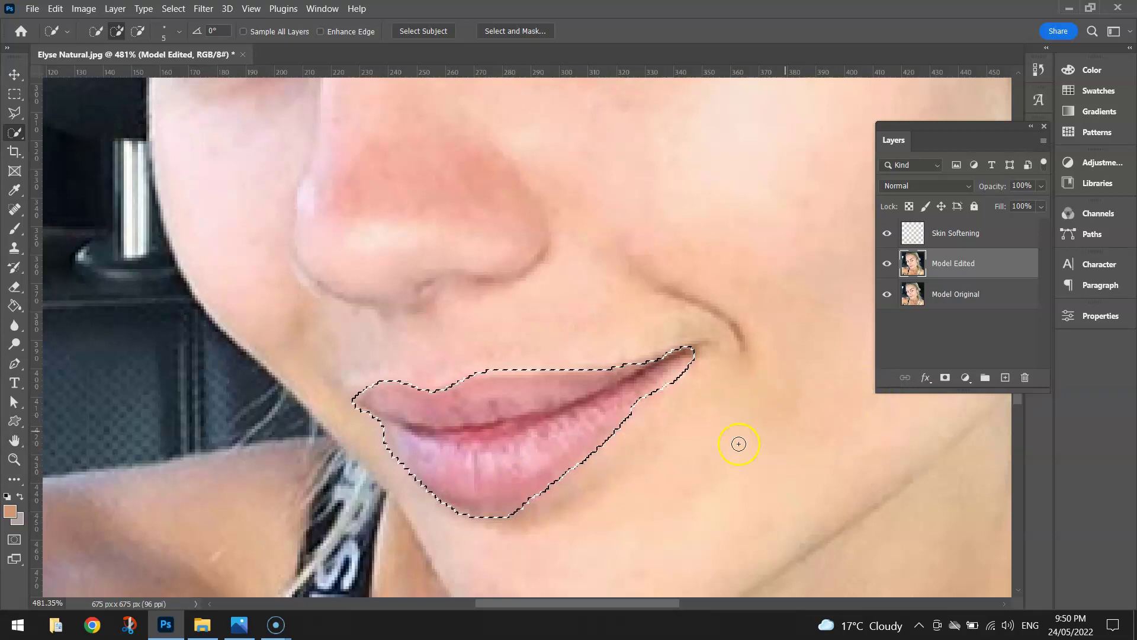
# Shift the selected lips' midtones with Color Balance to red +15 and magenta -23, comparing the preview off and on
pyautogui.click(84, 8)
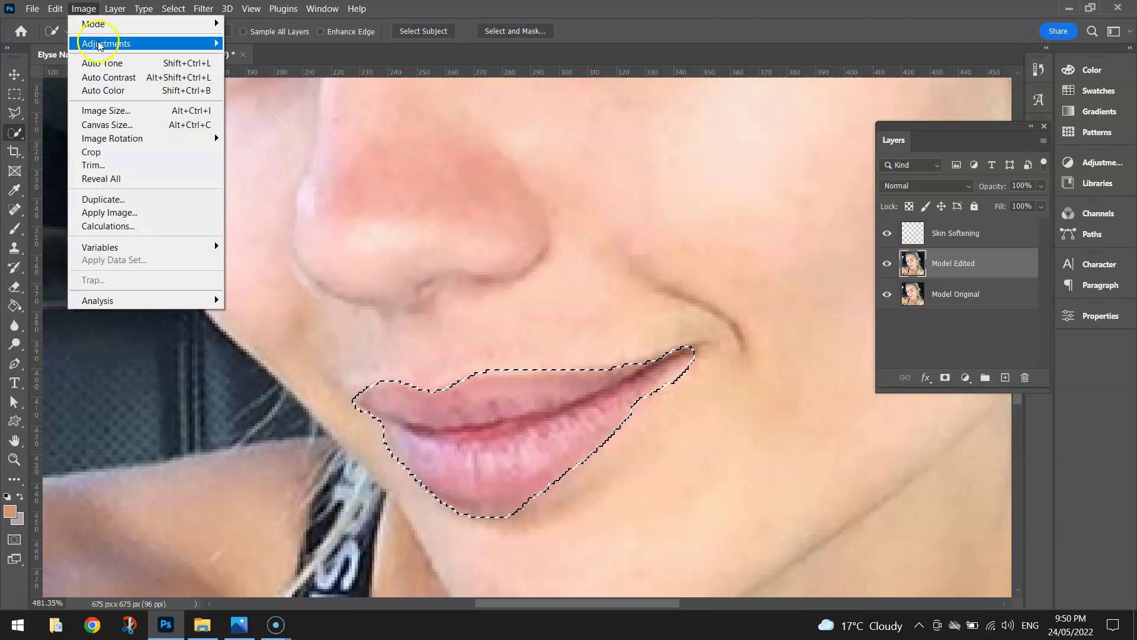
pyautogui.moveTo(104, 43)
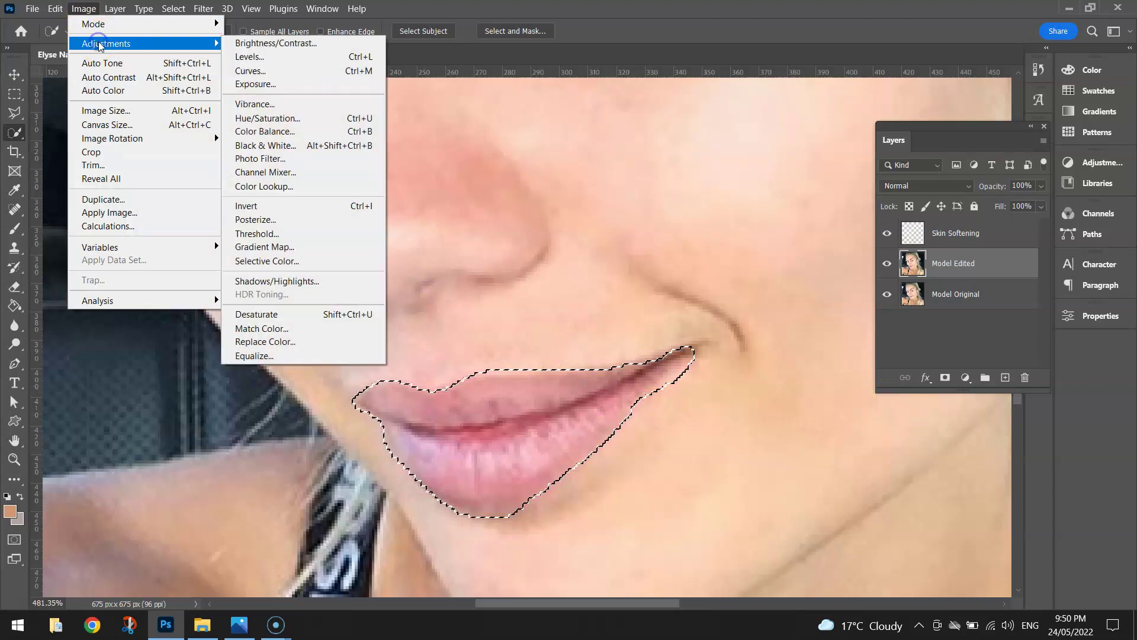
pyautogui.click(331, 132)
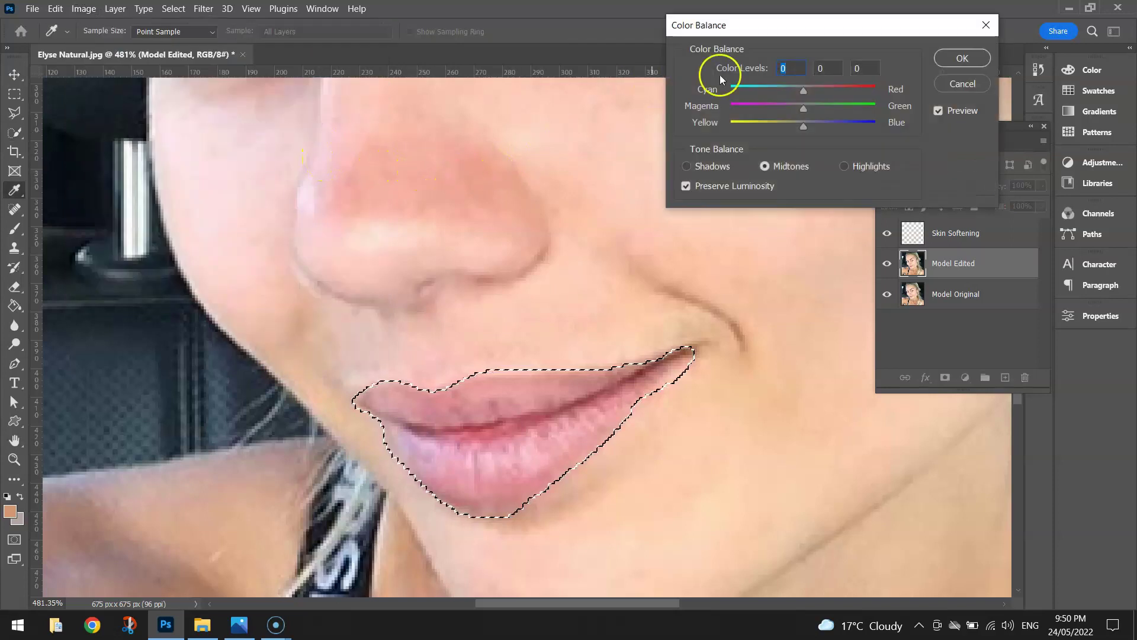
pyautogui.moveTo(790, 30); pyautogui.dragTo(829, 35)
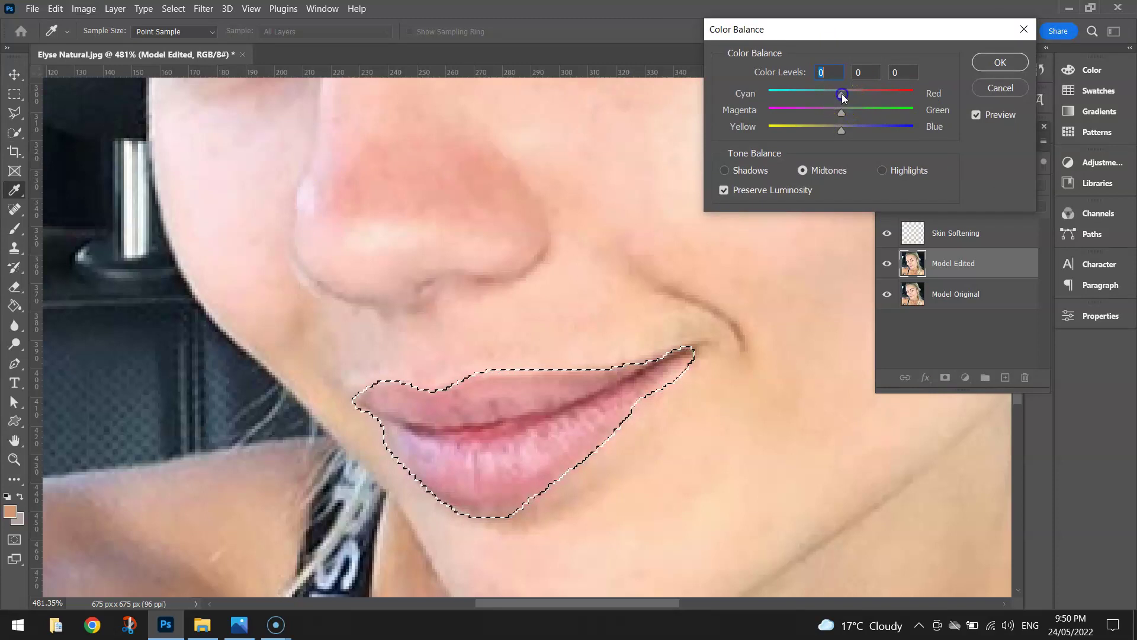
pyautogui.moveTo(856, 90); pyautogui.dragTo(841, 128)
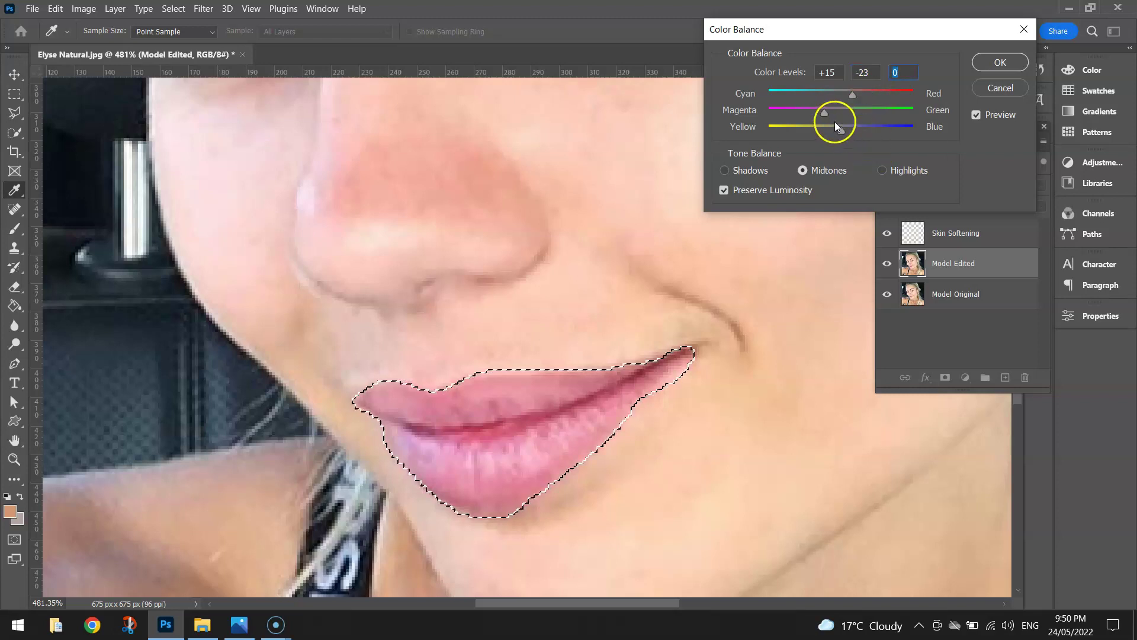
pyautogui.click(978, 114)
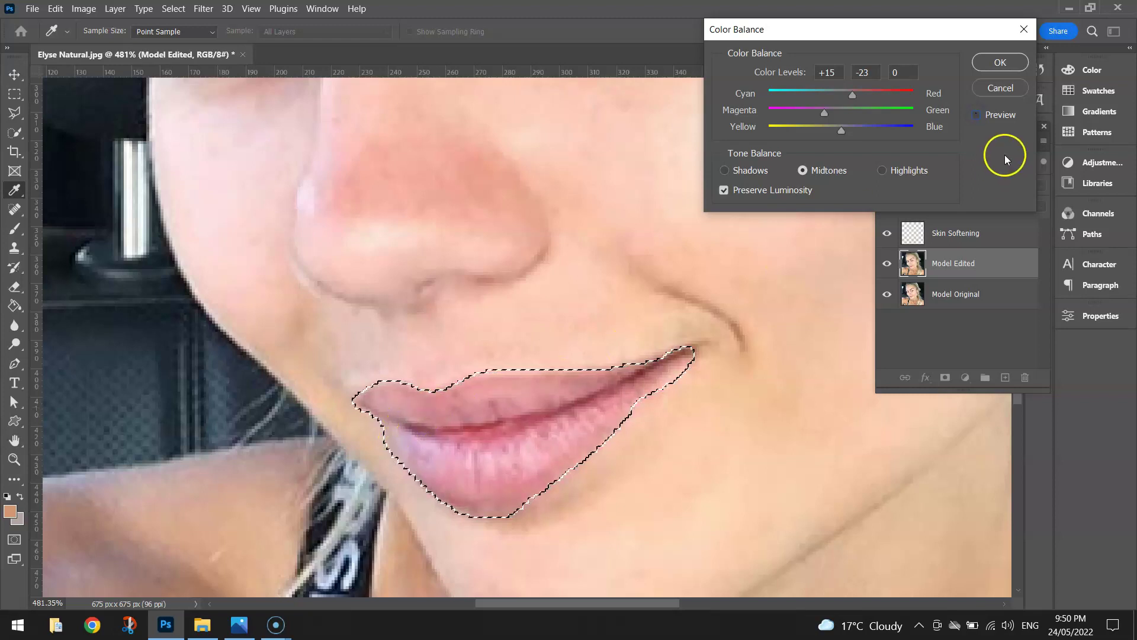
pyautogui.click(979, 115)
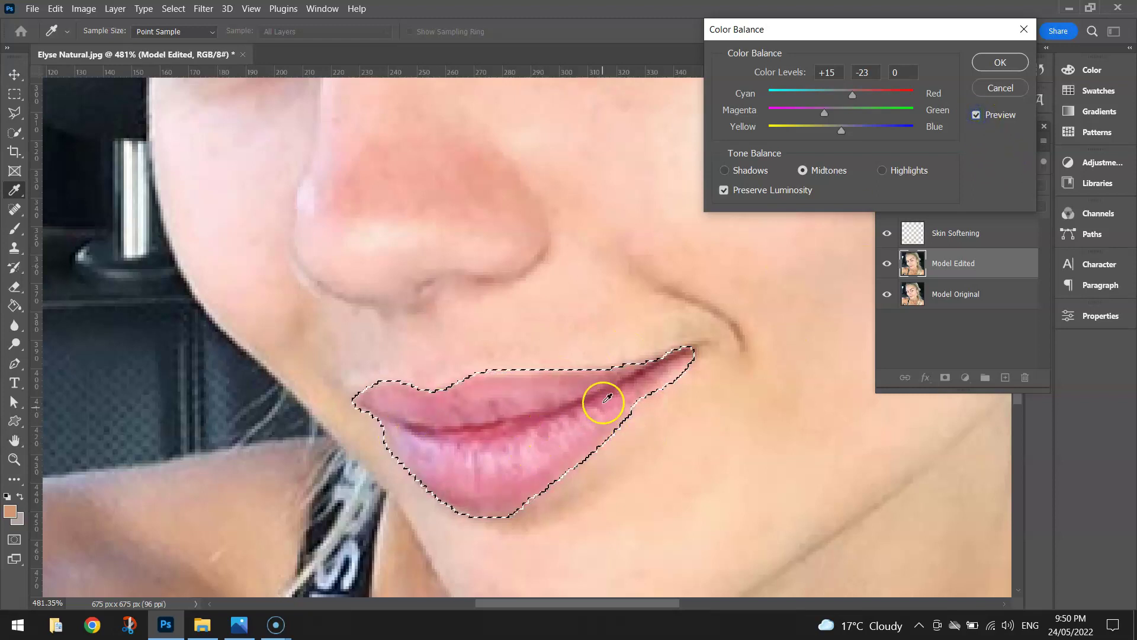
# Lower the lips' red level to +13, apply the Color Balance and deselect the lips
pyautogui.click(852, 96)
pyautogui.moveTo(854, 96); pyautogui.dragTo(852, 98)
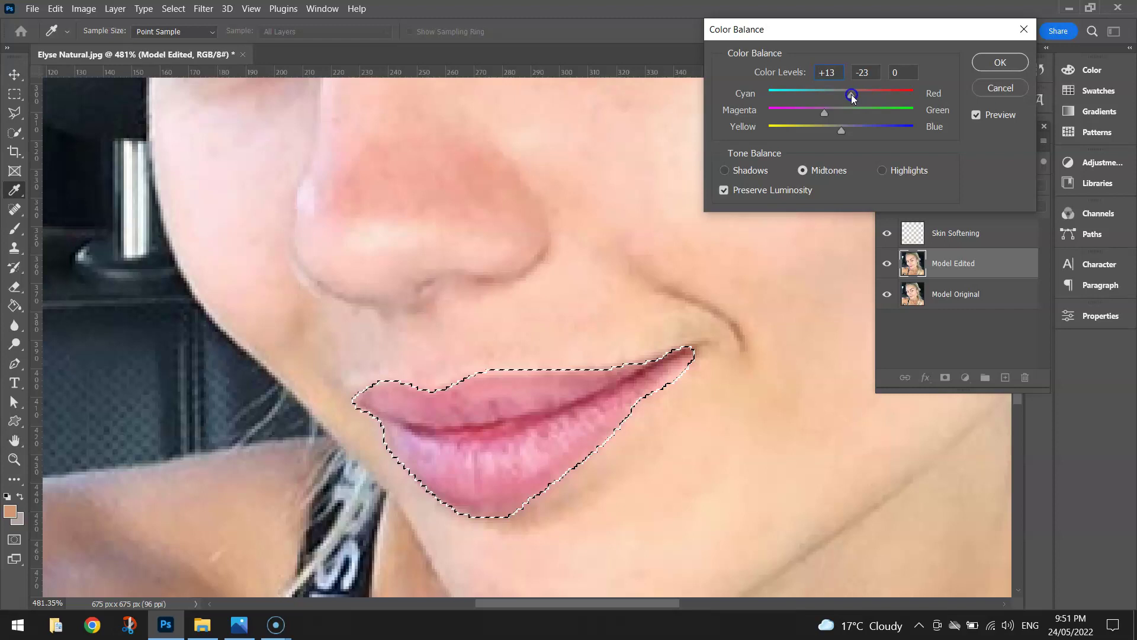
pyautogui.click(990, 60)
pyautogui.hotkey('ctrl', '0')
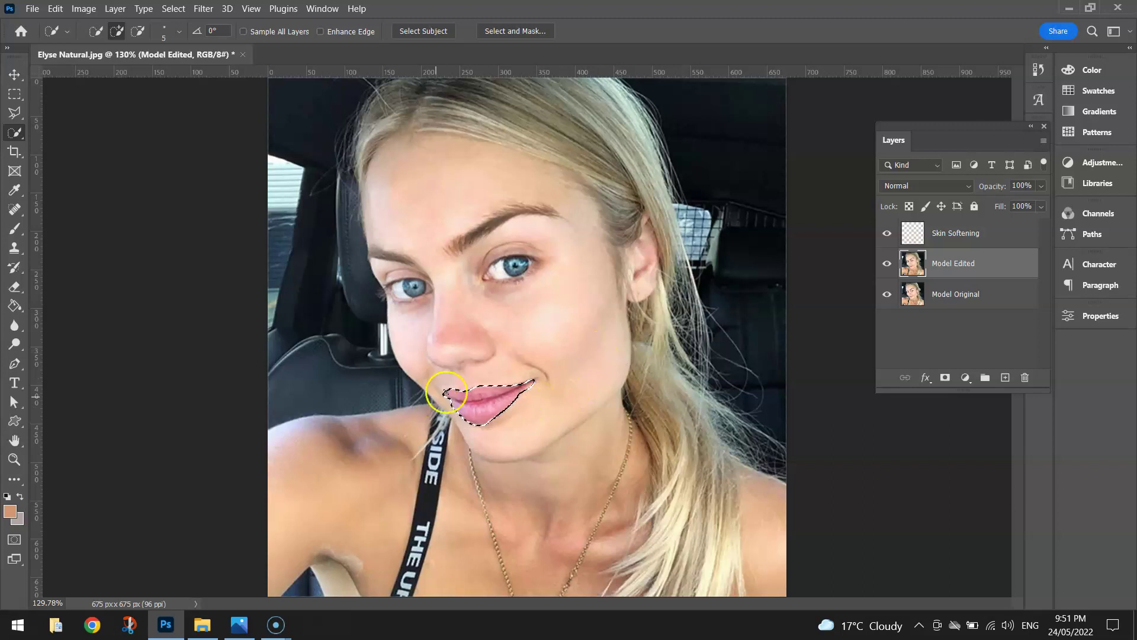
pyautogui.hotkey('ctrl', 'd')
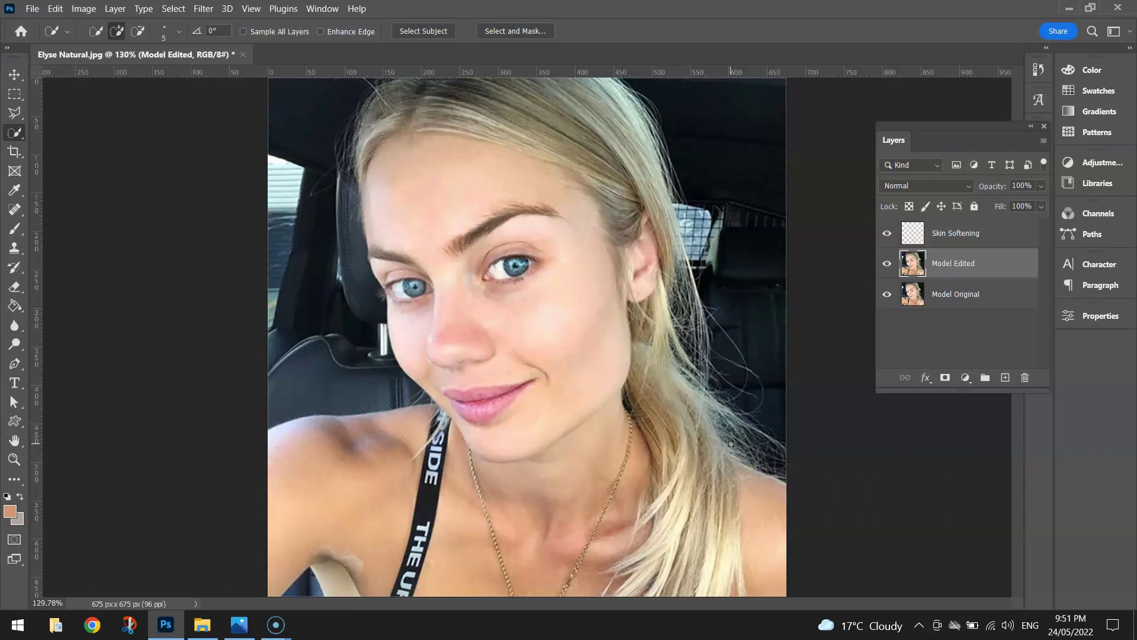
# Undo the deselection and the Color Balance adjustment on the lips
pyautogui.click(715, 441)
pyautogui.hotkey('ctrl', 'z')
pyautogui.hotkey('ctrl', 'z')
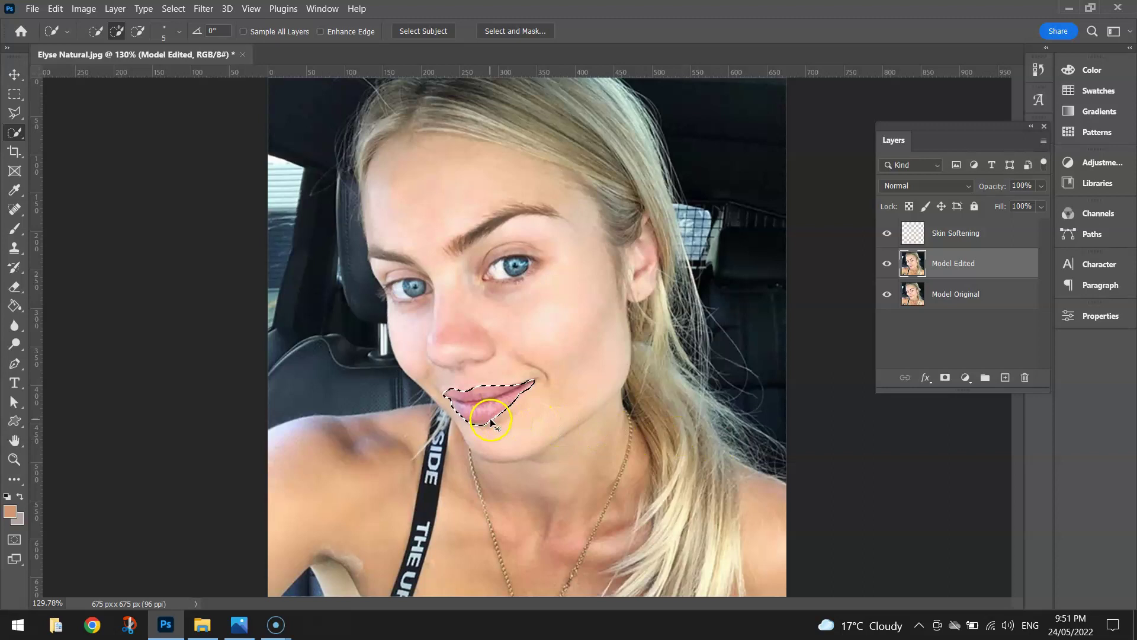
# Apply a midtone Color Balance of red +10 and magenta -10 to the selected lips, and deselect them
pyautogui.click(83, 9)
pyautogui.moveTo(133, 43)
pyautogui.click(282, 136)
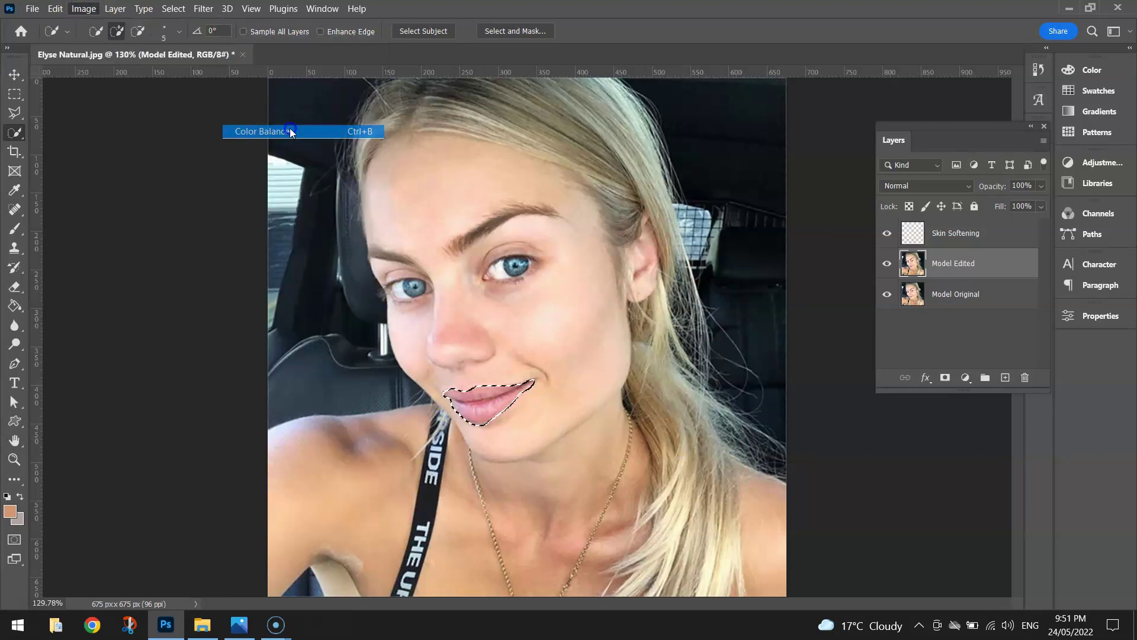
pyautogui.click(900, 72)
pyautogui.hotkey('shift', 'Up')
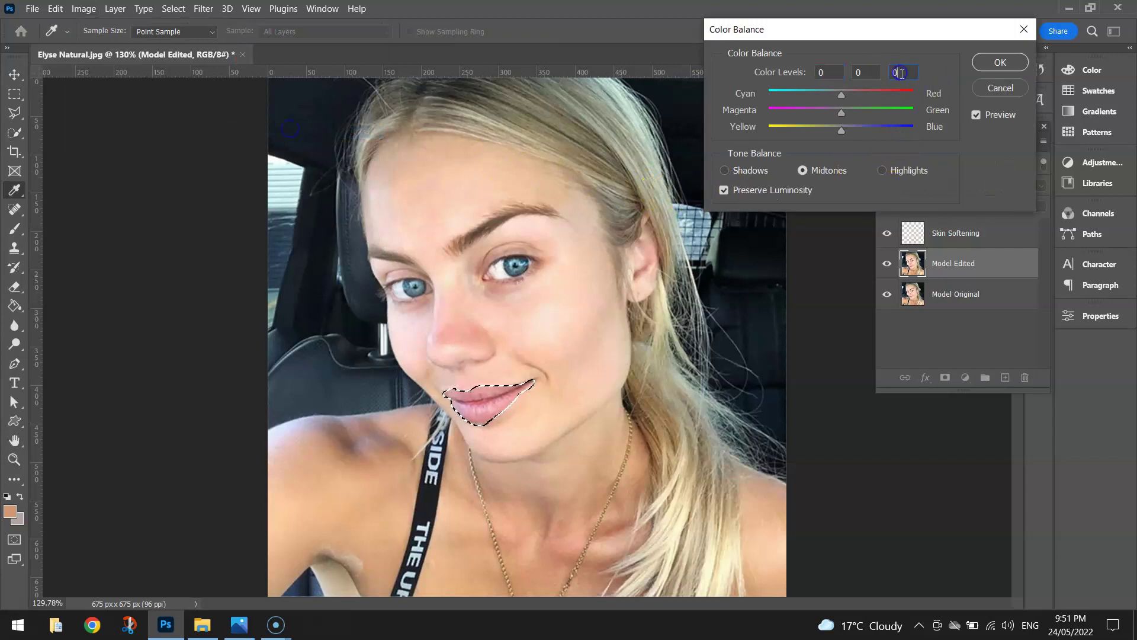
pyautogui.hotkey('shift', 'Down')
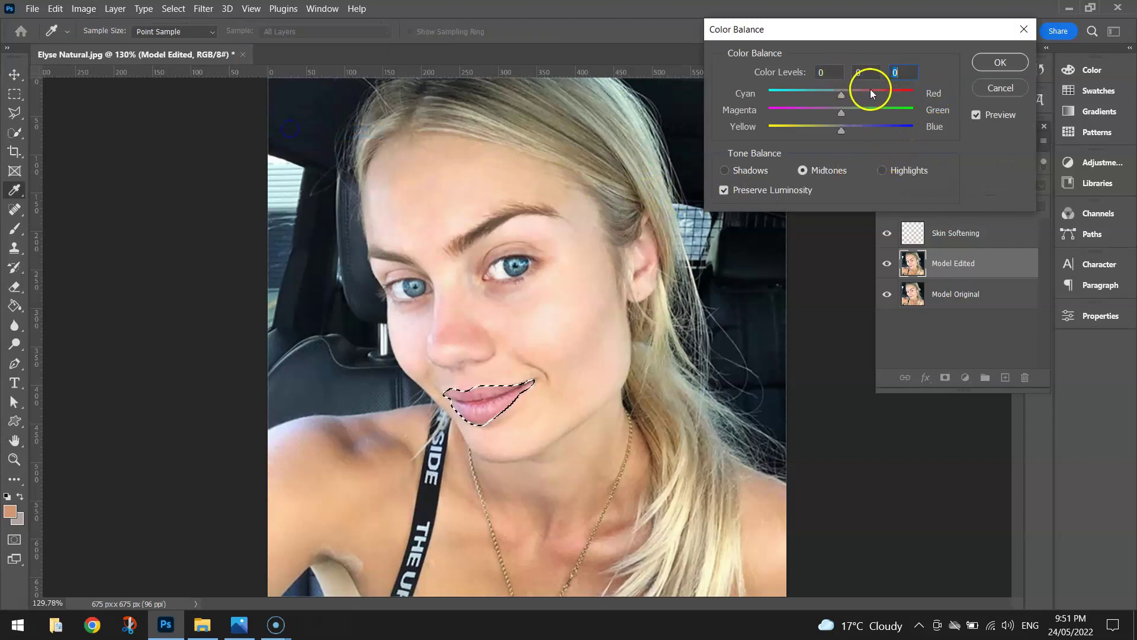
pyautogui.click(867, 74)
pyautogui.write('-10')
pyautogui.click(835, 72)
pyautogui.write('10')
pyautogui.click(992, 59)
pyautogui.press('w')
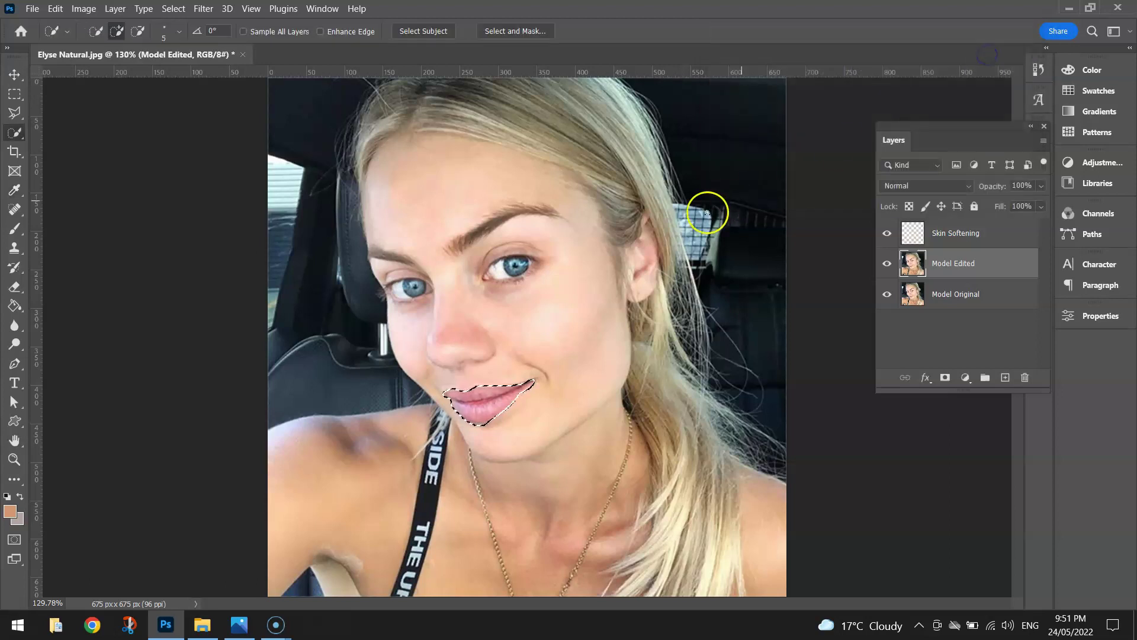
pyautogui.hotkey('ctrl', 'd')
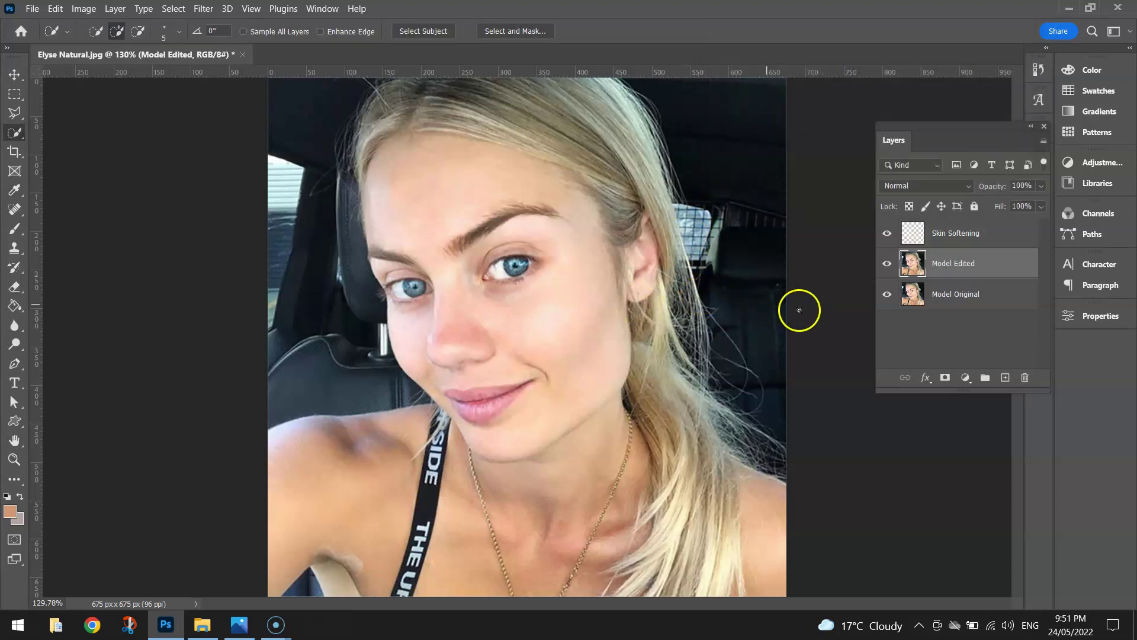
# Compare the portrait with the Model Edited layer hidden and shown
pyautogui.click(889, 266)
pyautogui.click(890, 266)
pyautogui.click(888, 265)
pyautogui.click(887, 264)
pyautogui.click(888, 265)
pyautogui.click(888, 264)
# Remove the dark mark in the white of the portrait's right-hand eye with the Spot Healing Brush
pyautogui.scroll(5, 471, 258)
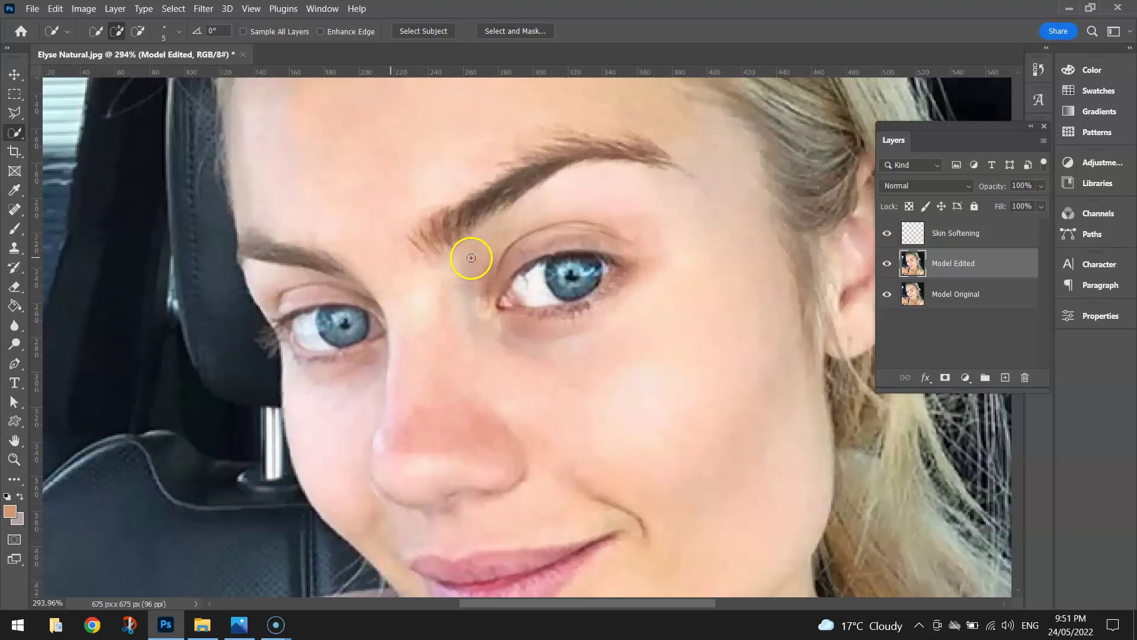
pyautogui.scroll(4, 526, 254)
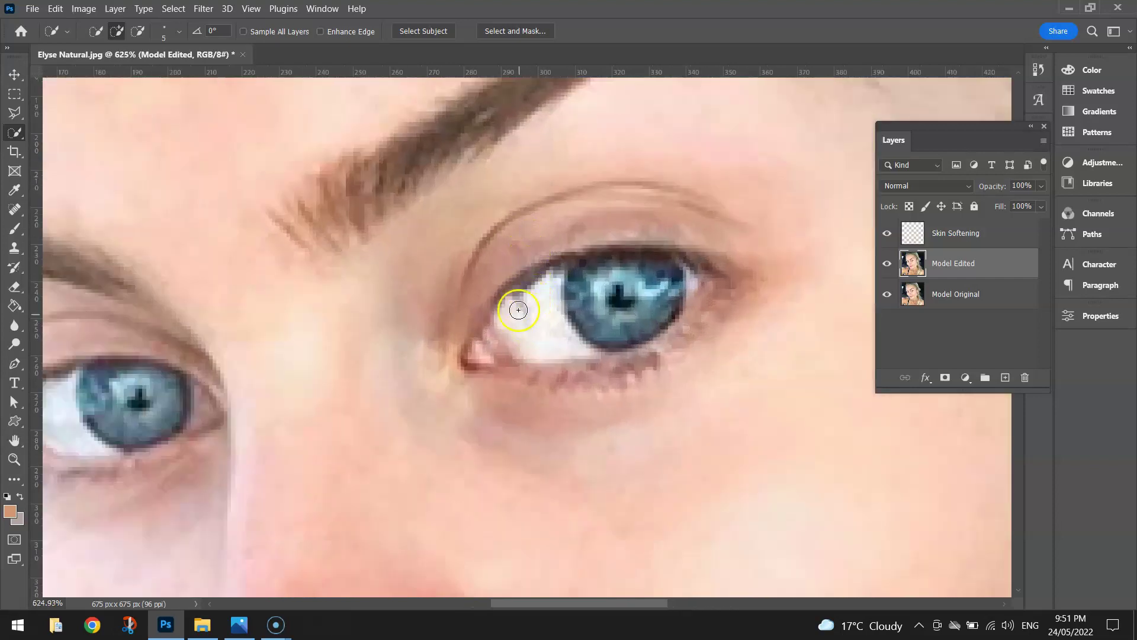
pyautogui.moveTo(520, 310); pyautogui.dragTo(600, 355)
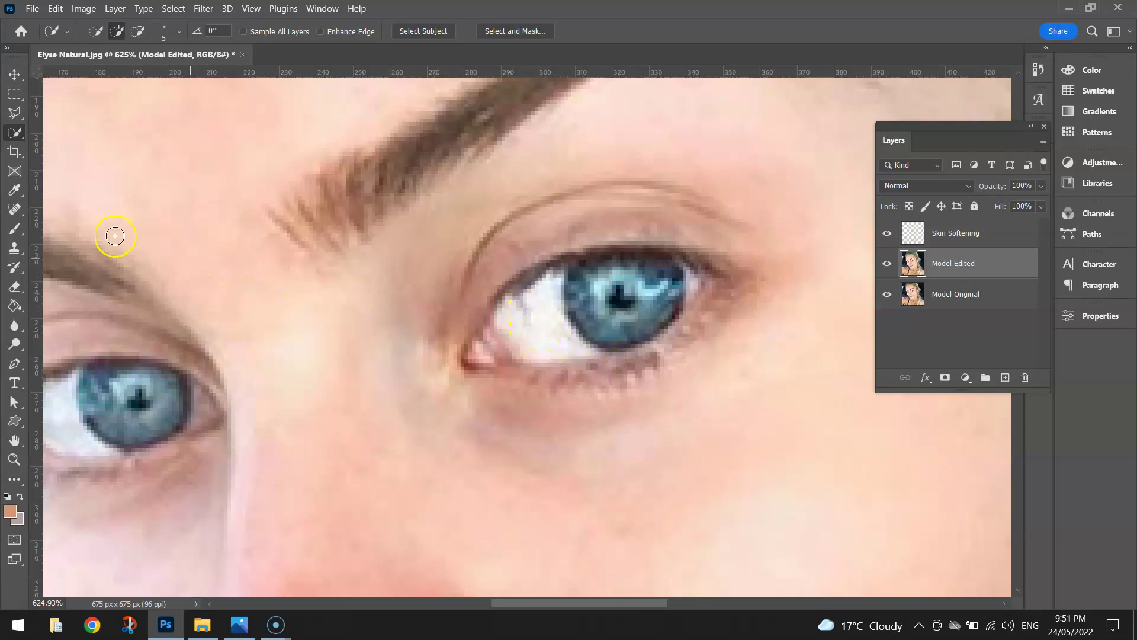
pyautogui.click(14, 209)
pyautogui.moveTo(524, 311)
pyautogui.mouseDown()
pyautogui.moveTo(527, 321)
pyautogui.moveTo(521, 305)
pyautogui.mouseUp()
pyautogui.press('[')
pyautogui.press('[')
pyautogui.press('[')
pyautogui.press('[')
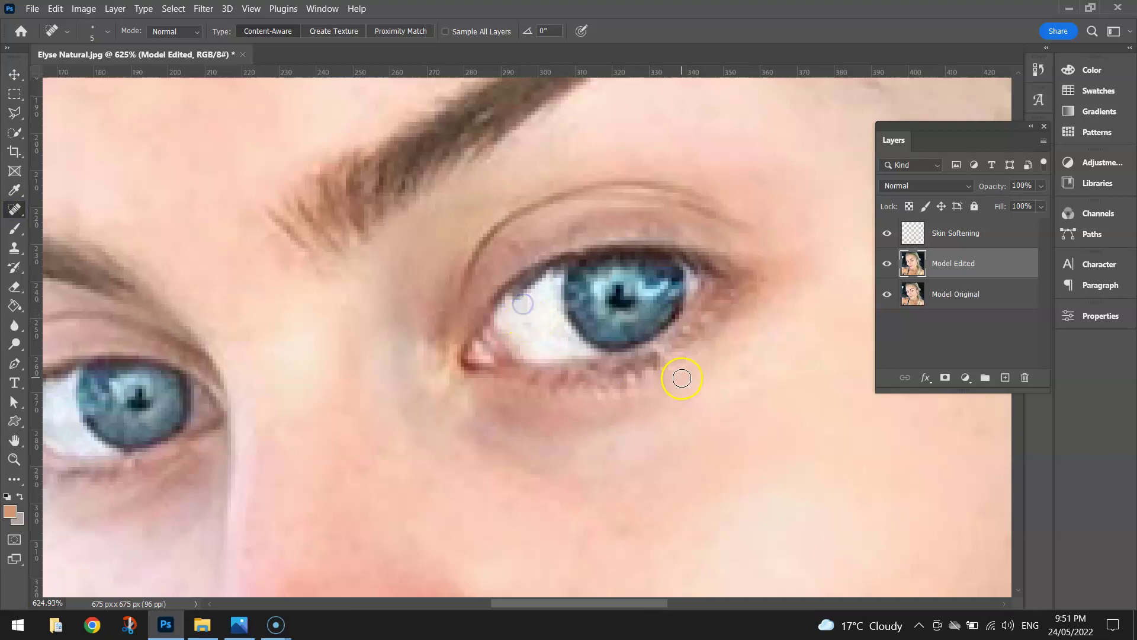
pyautogui.scroll(-6, 613, 371)
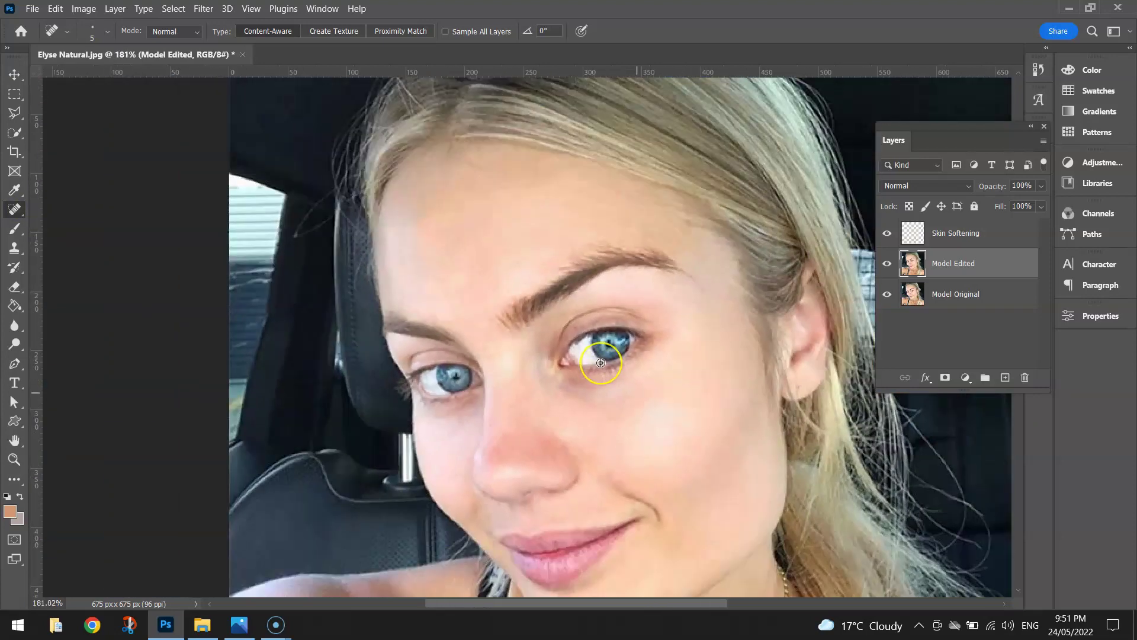
pyautogui.scroll(-2, 601, 363)
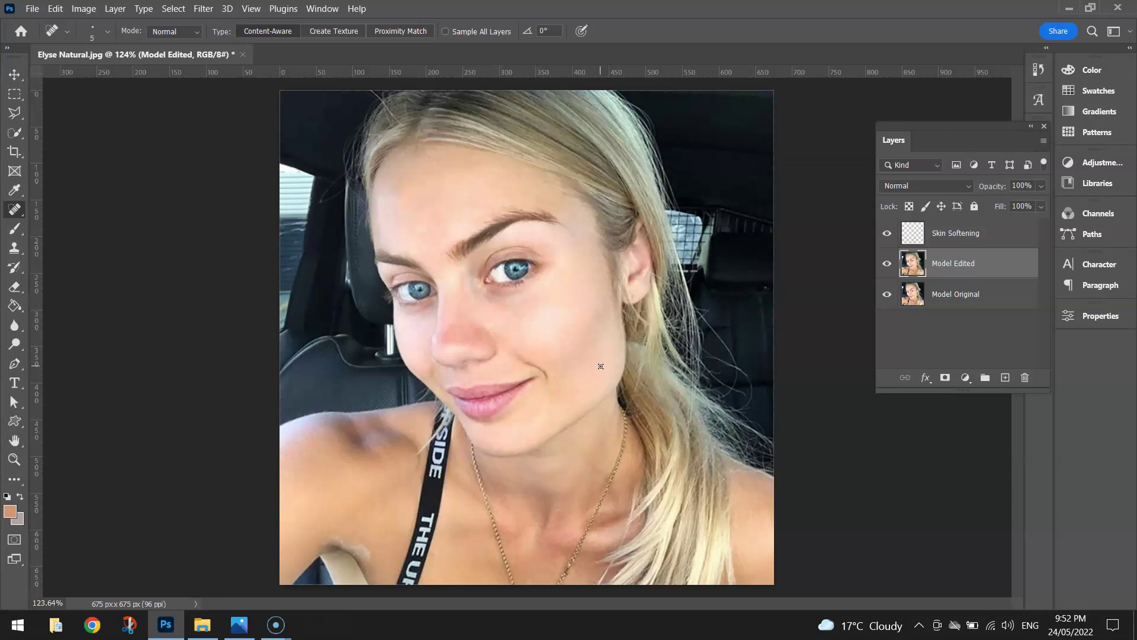
pyautogui.moveTo(601, 366)
pyautogui.mouseDown()
pyautogui.moveTo(630, 389)
pyautogui.moveTo(563, 357)
pyautogui.mouseUp()
# Start a Levels adjustment on the Model Edited layer with the shadow input at 9 and the midtone input at 0.95
pyautogui.click(14, 75)
pyautogui.click(84, 8)
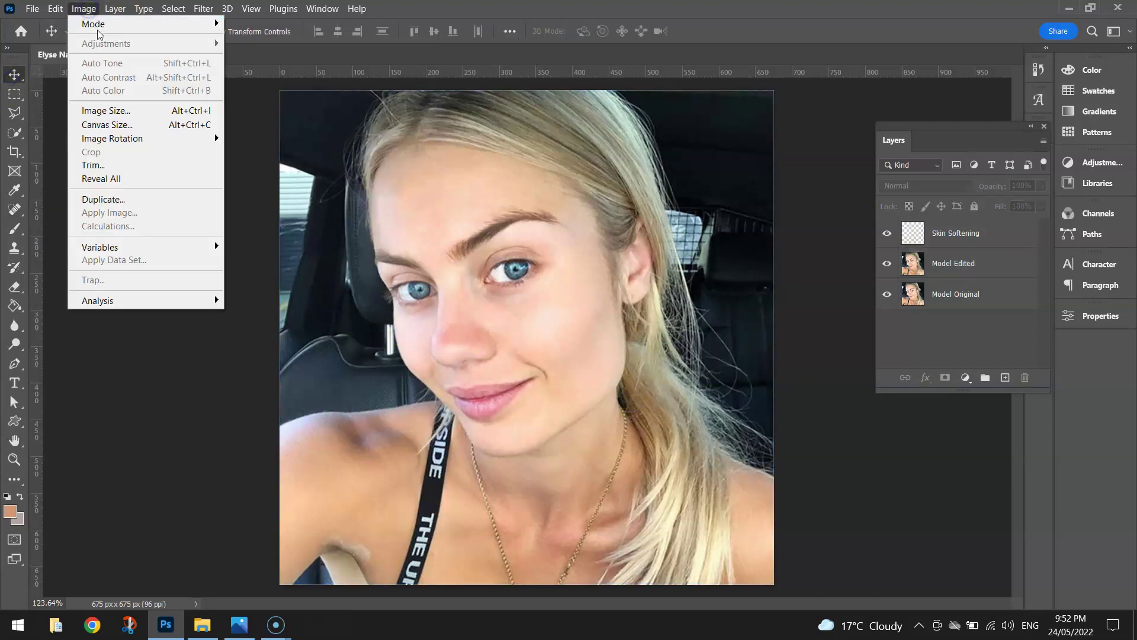
pyautogui.click(990, 266)
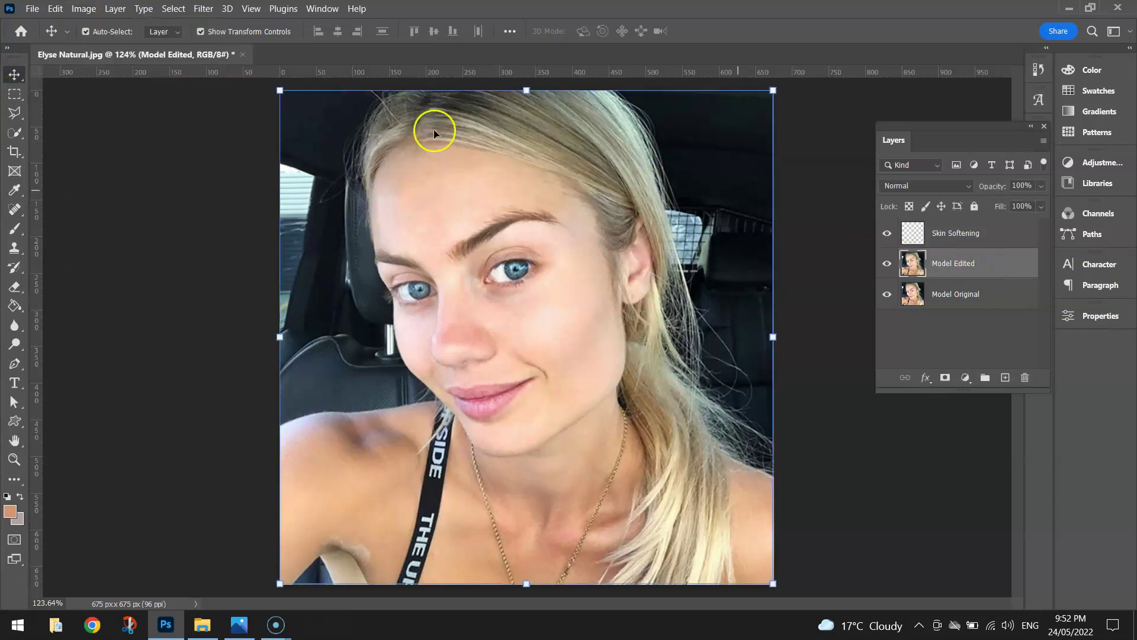
pyautogui.click(75, 8)
pyautogui.moveTo(107, 45)
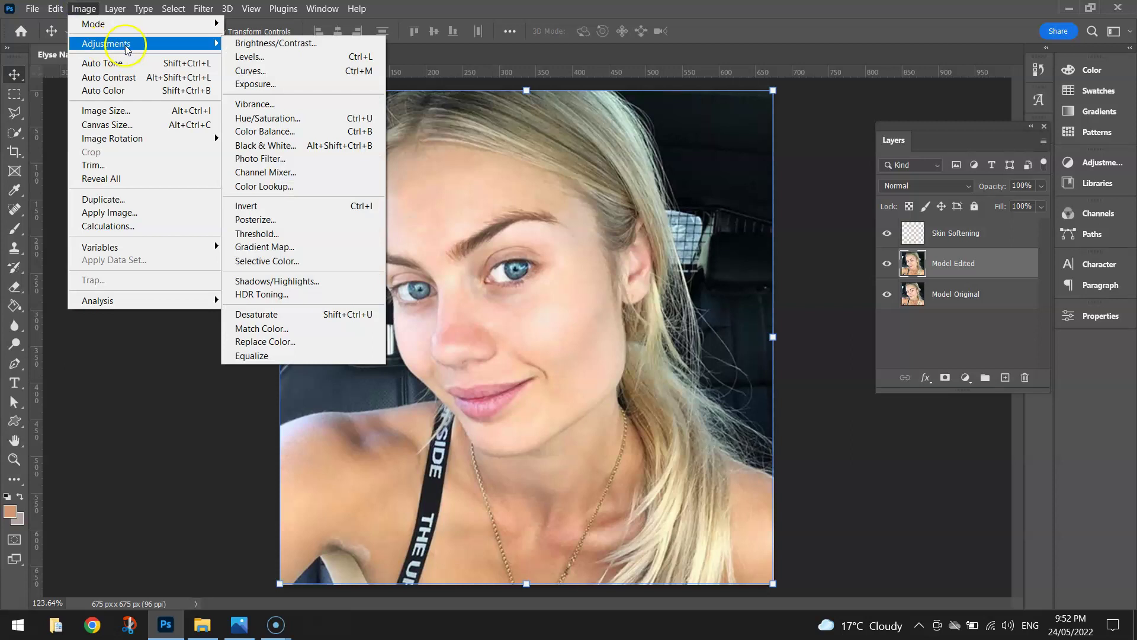
pyautogui.click(278, 56)
pyautogui.moveTo(578, 93); pyautogui.dragTo(953, 65)
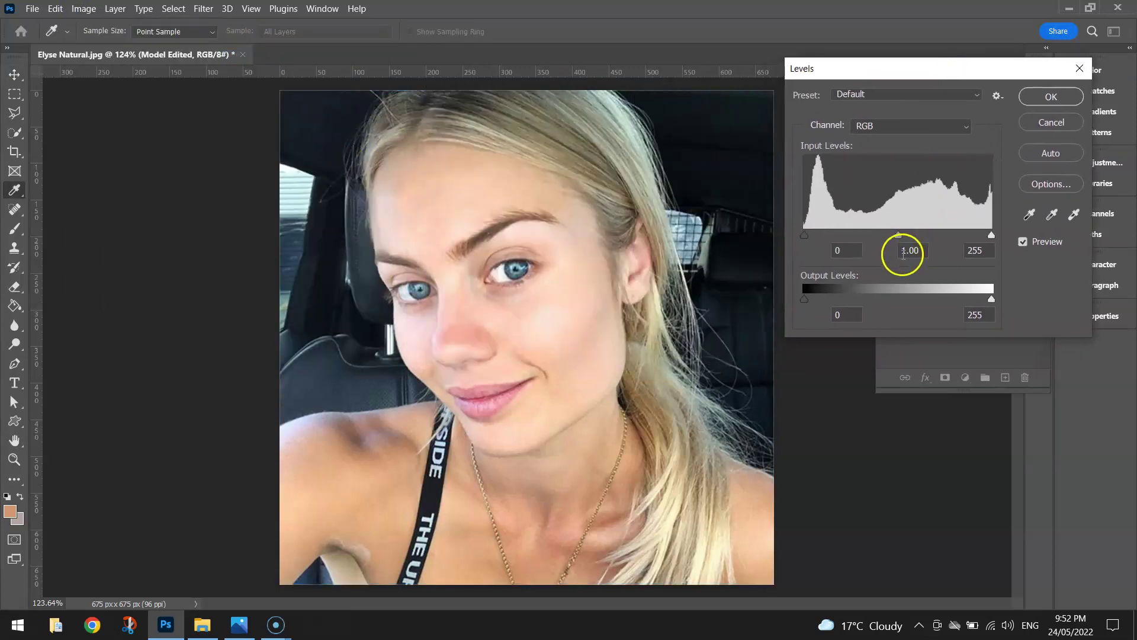
pyautogui.moveTo(810, 239)
pyautogui.mouseDown()
pyautogui.moveTo(893, 235)
pyautogui.moveTo(786, 236)
pyautogui.moveTo(812, 232)
pyautogui.mouseUp()
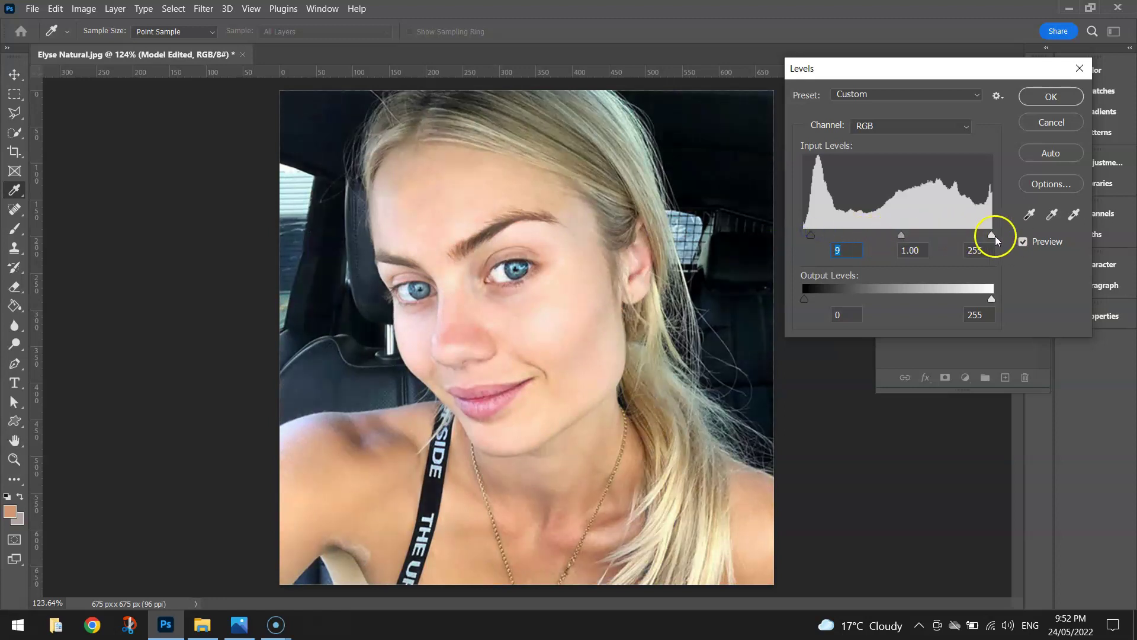
pyautogui.moveTo(993, 236)
pyautogui.mouseDown()
pyautogui.moveTo(975, 236)
pyautogui.moveTo(1011, 240)
pyautogui.mouseUp()
pyautogui.moveTo(901, 235)
pyautogui.mouseDown()
pyautogui.moveTo(882, 235)
pyautogui.moveTo(904, 235)
pyautogui.mouseUp()
# Compare the Levels change with the preview off and on, fine-tune the midtone input and apply the adjustment
pyautogui.click(1023, 242)
pyautogui.click(1023, 242)
pyautogui.click(1024, 242)
pyautogui.click(1023, 242)
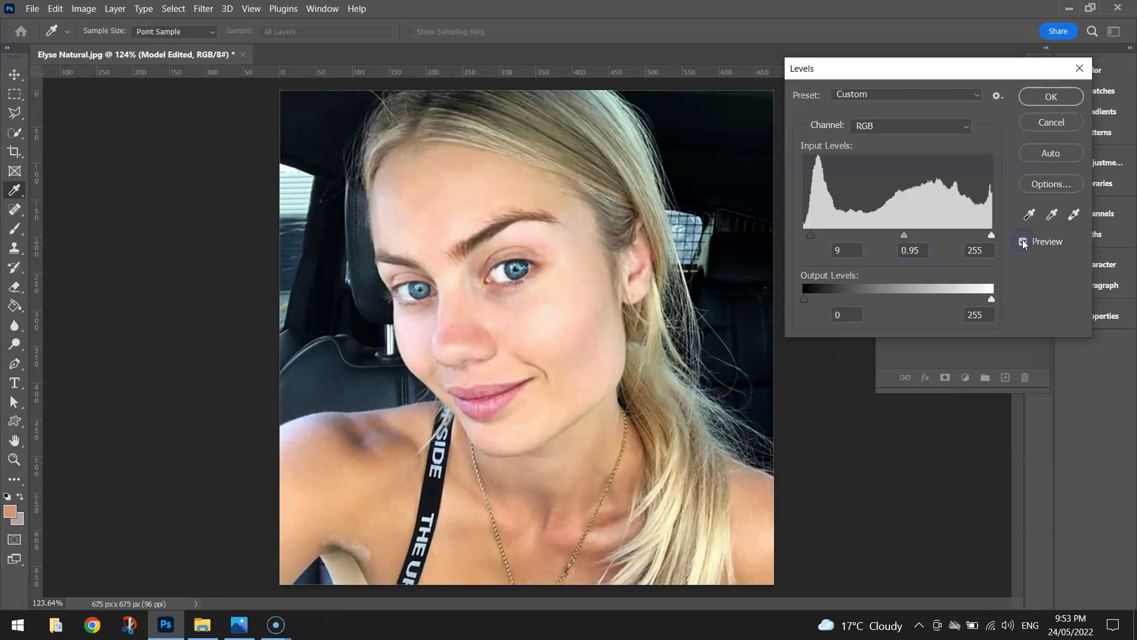
pyautogui.moveTo(902, 237); pyautogui.dragTo(906, 237)
pyautogui.click(906, 237)
pyautogui.click(1021, 95)
pyautogui.press('v')
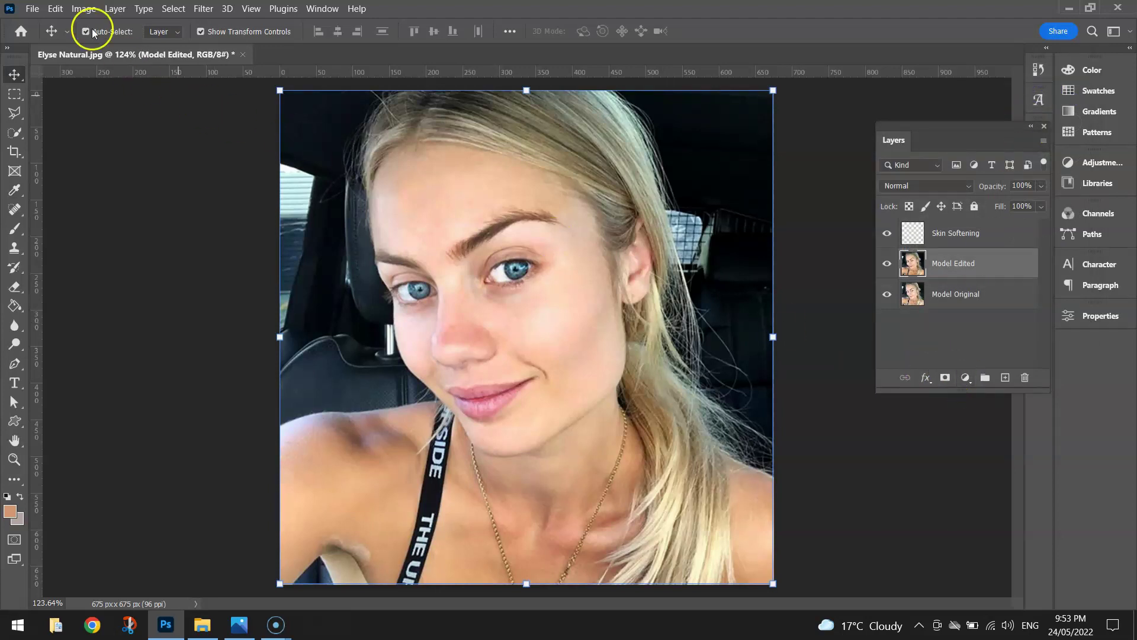
# Start a Hue/Saturation adjustment on the Model Edited layer and lower the master Saturation to -5
pyautogui.click(84, 8)
pyautogui.moveTo(95, 48)
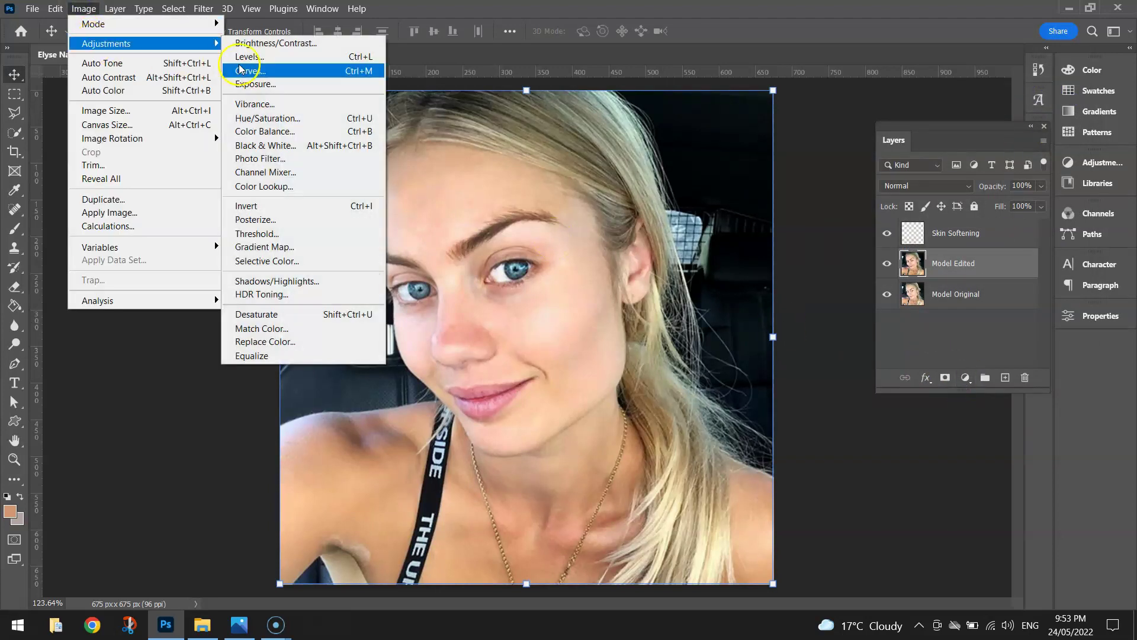
pyautogui.click(286, 120)
pyautogui.moveTo(768, 111); pyautogui.dragTo(856, 99)
pyautogui.click(958, 204)
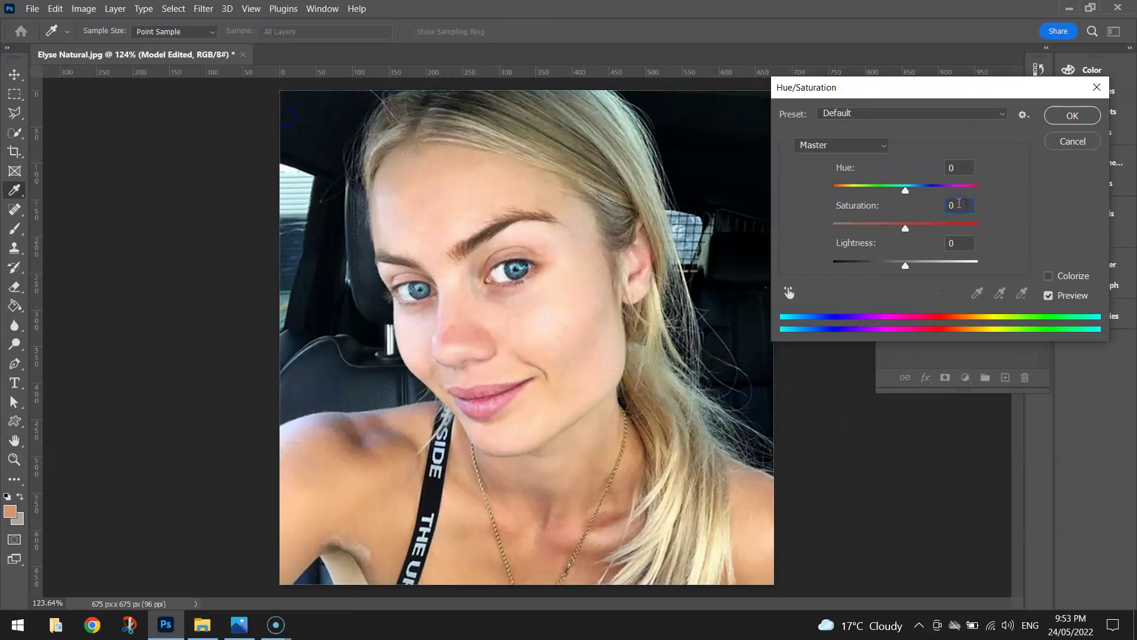
pyautogui.hotkey('shift', 'Down')
pyautogui.hotkey('shift', 'Down')
pyautogui.click(959, 206)
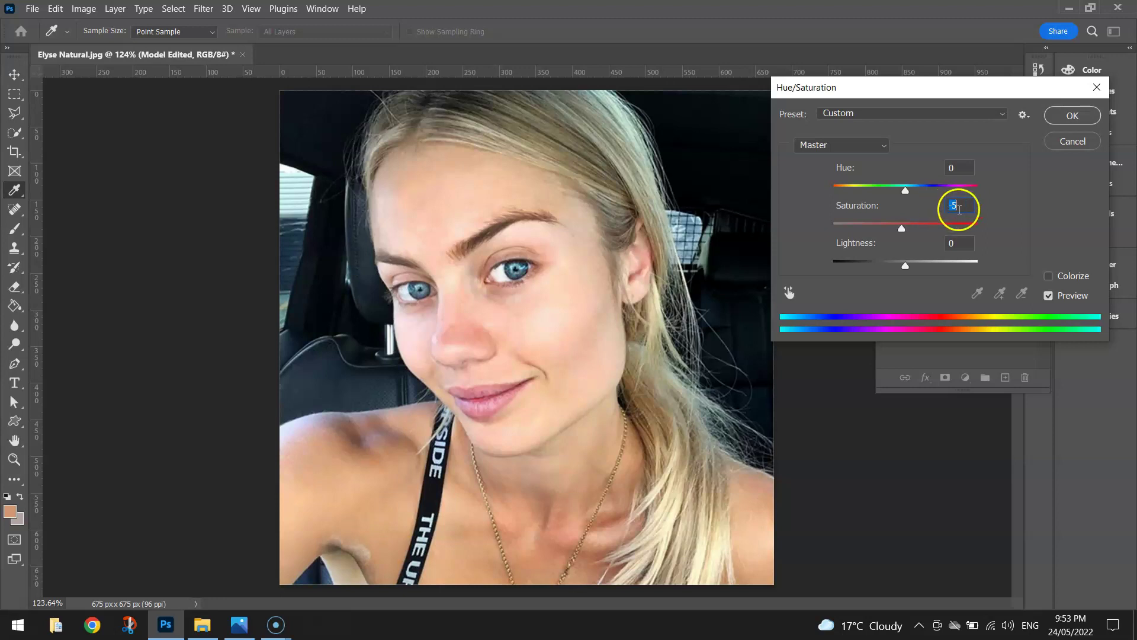
# Set the master Saturation to -8, compare the result with the preview off and on, and apply the Hue/Saturation adjustment
pyautogui.click(1049, 296)
pyautogui.click(1049, 296)
pyautogui.click(1048, 295)
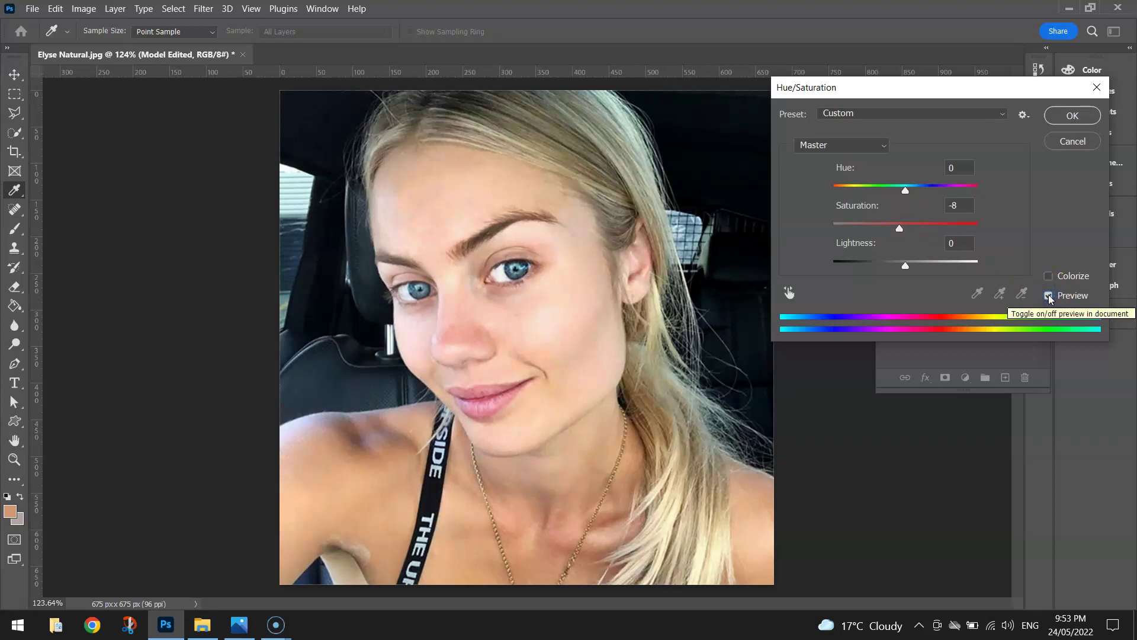
pyautogui.click(1049, 296)
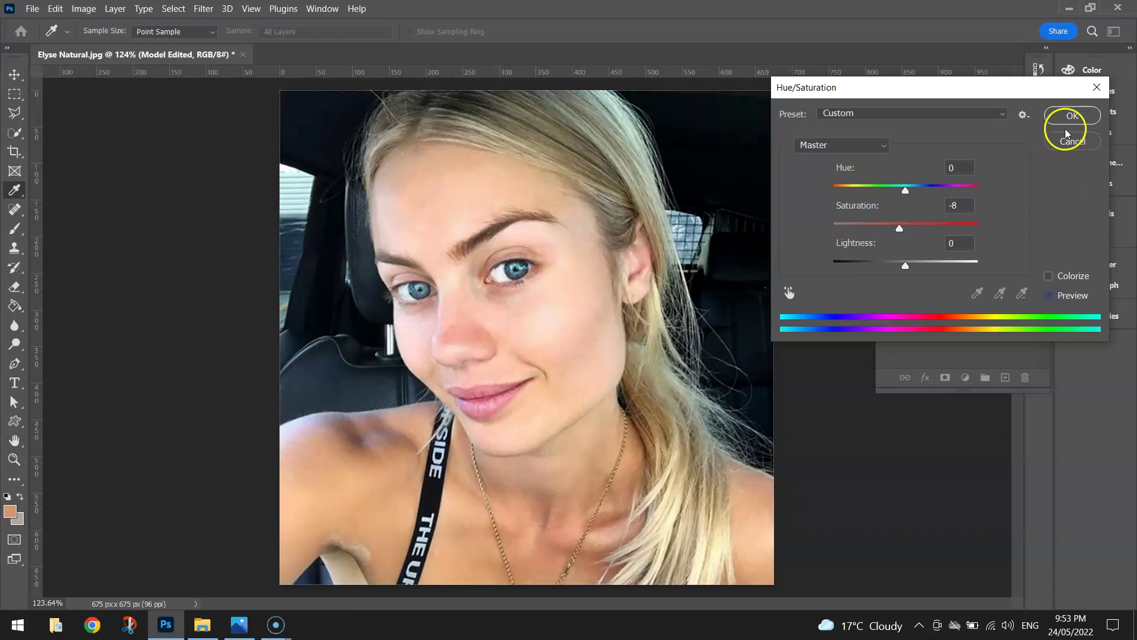
pyautogui.click(1049, 295)
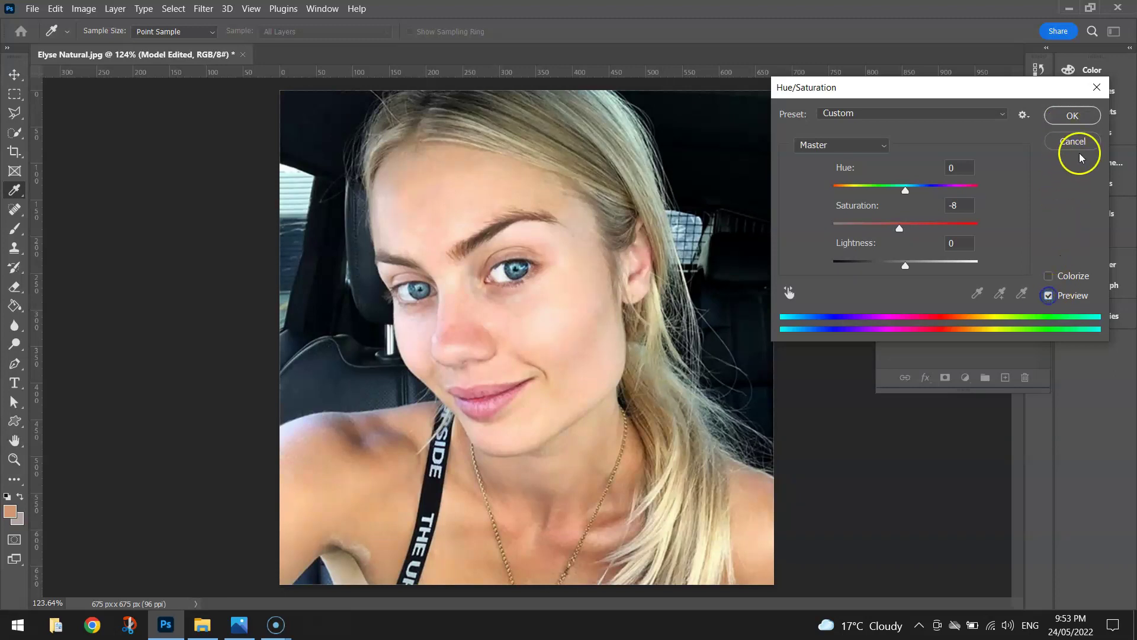
pyautogui.click(1074, 117)
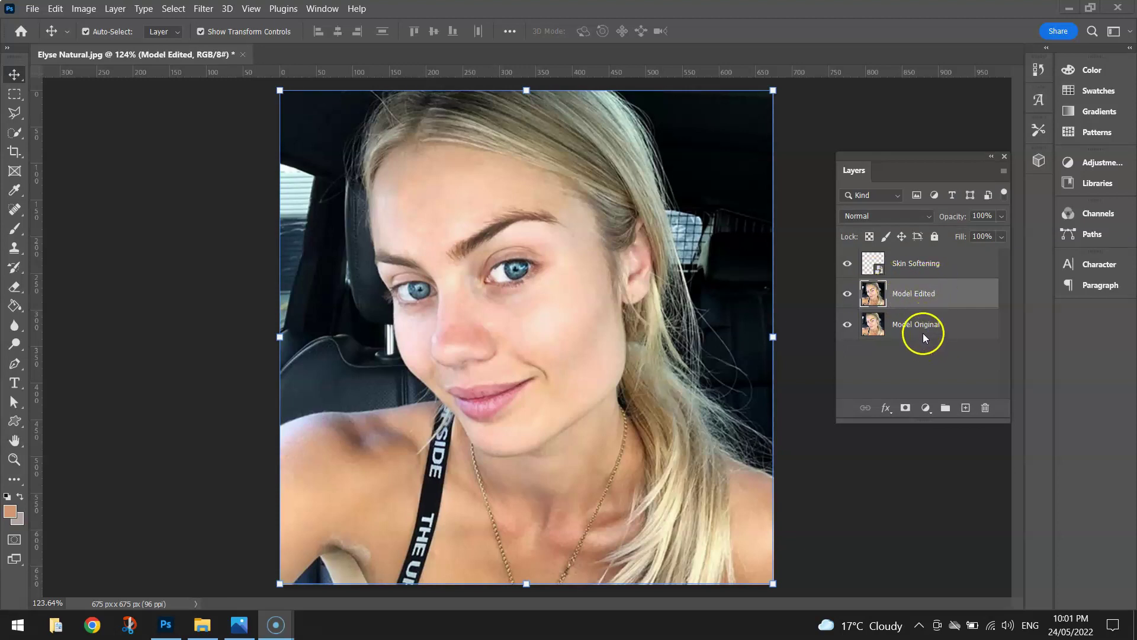
# Start a Photo Filter adjustment on the Model Edited layer
pyautogui.click(82, 9)
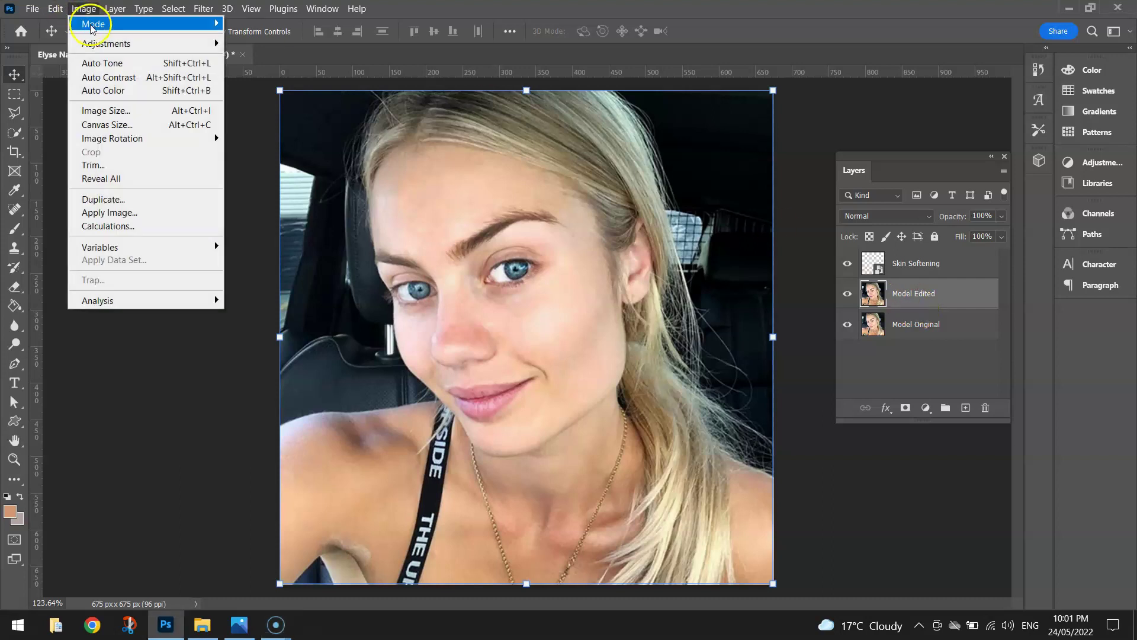
pyautogui.moveTo(104, 43)
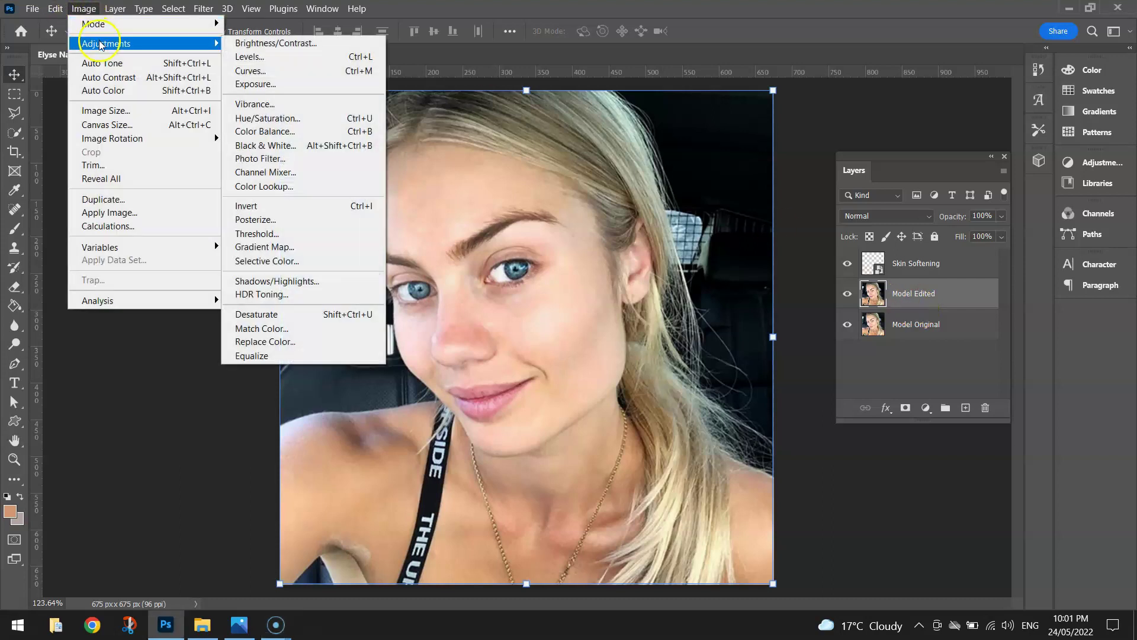
pyautogui.click(296, 158)
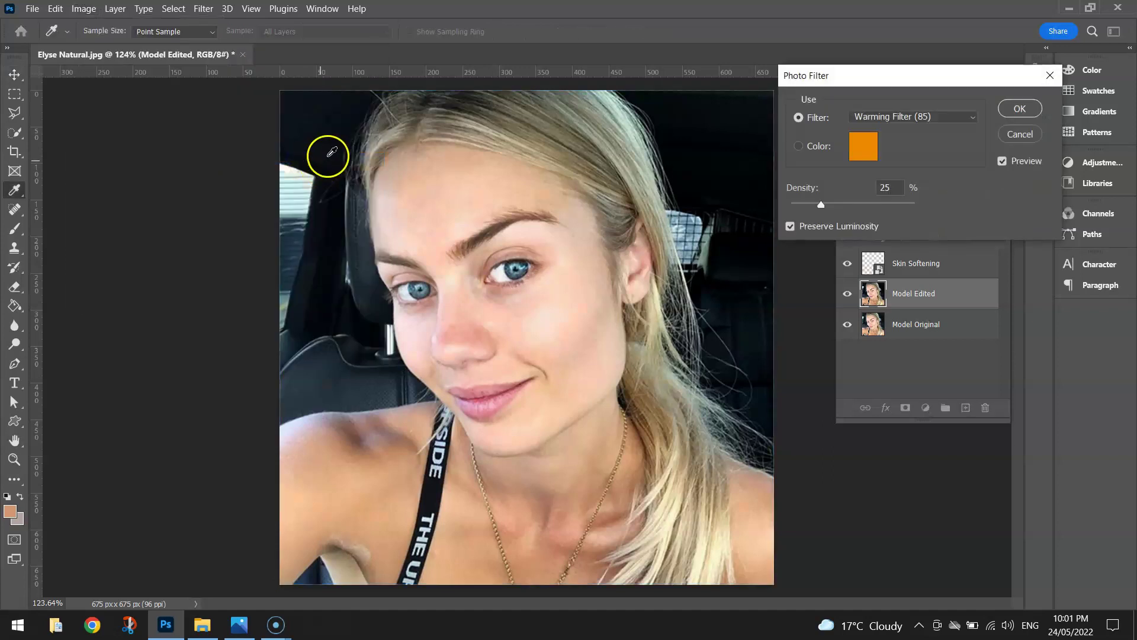
# Try the Warming Filter (LBA), Cooling Filter (80), Red, Magenta and Sepia presets on the portrait and return to Warming Filter (85)
pyautogui.click(948, 116)
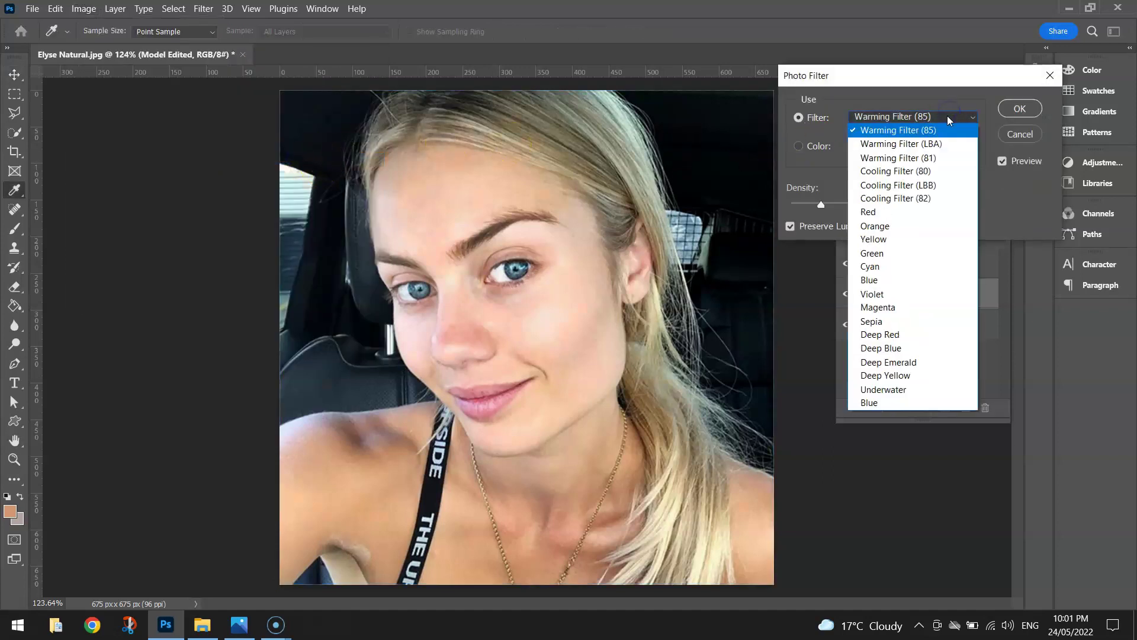
pyautogui.click(930, 143)
pyautogui.click(918, 117)
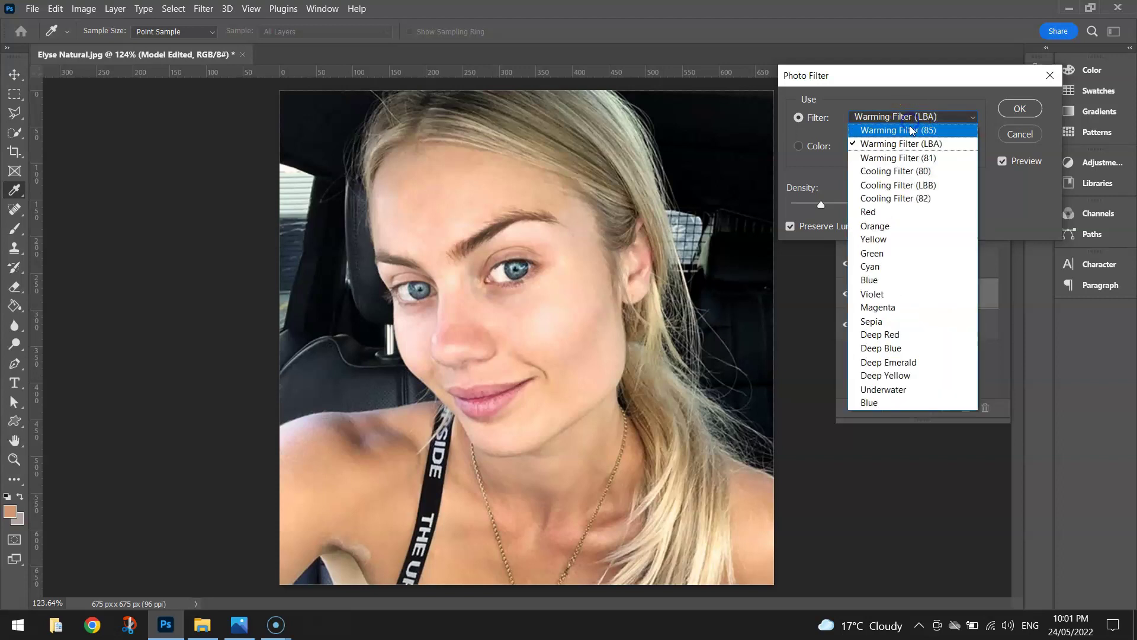
pyautogui.click(915, 171)
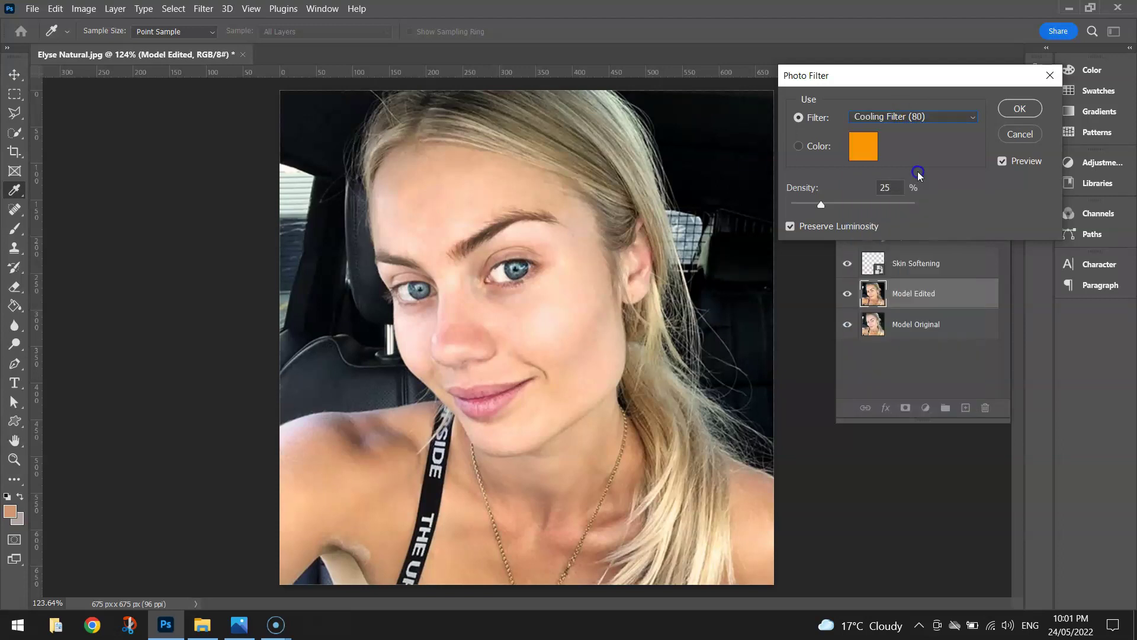
pyautogui.click(912, 119)
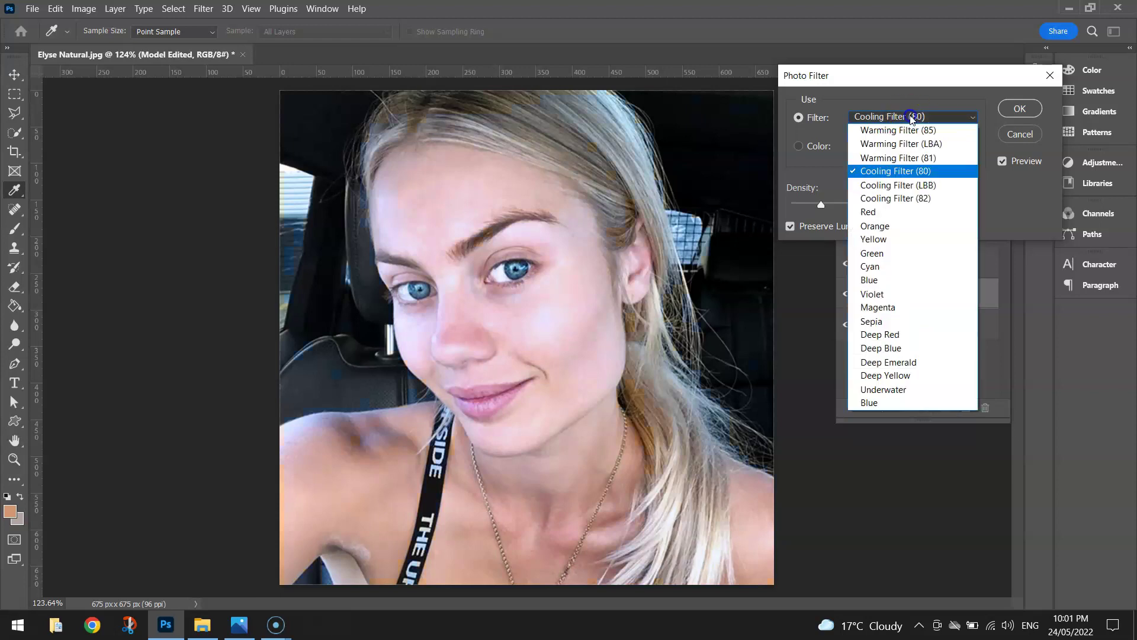
pyautogui.click(904, 212)
pyautogui.click(915, 118)
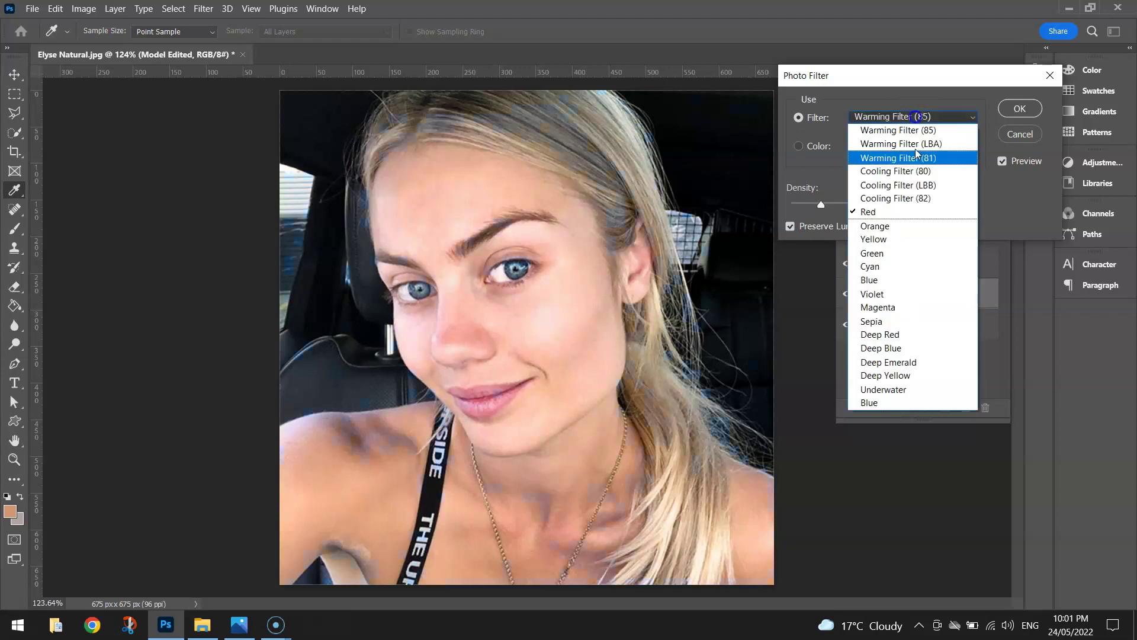
pyautogui.click(901, 303)
pyautogui.click(906, 119)
pyautogui.click(907, 290)
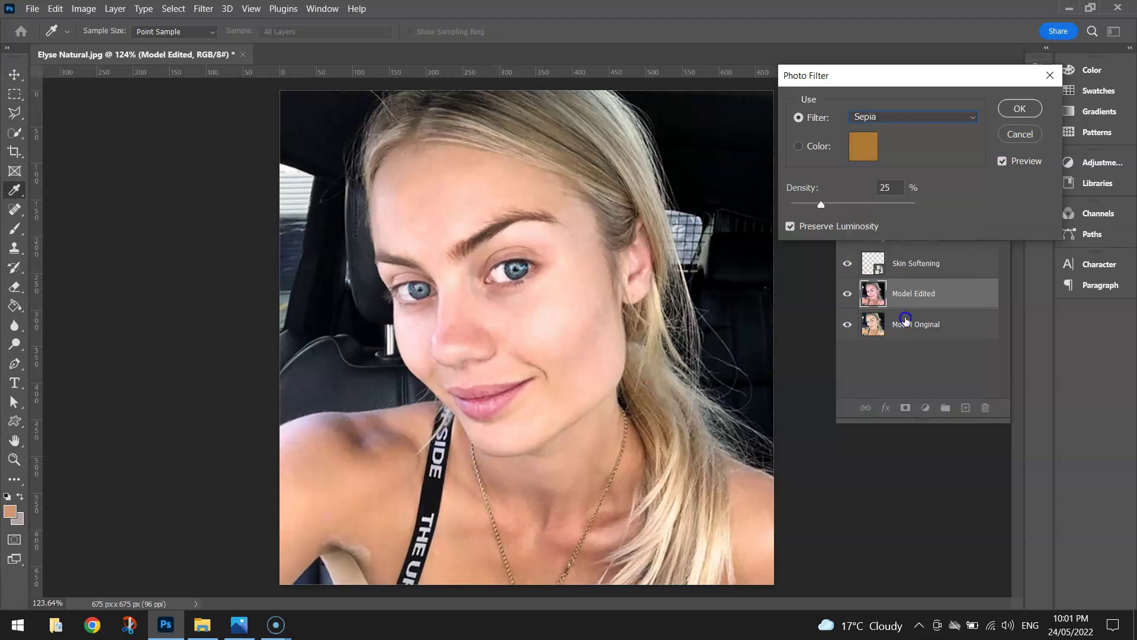
pyautogui.click(906, 117)
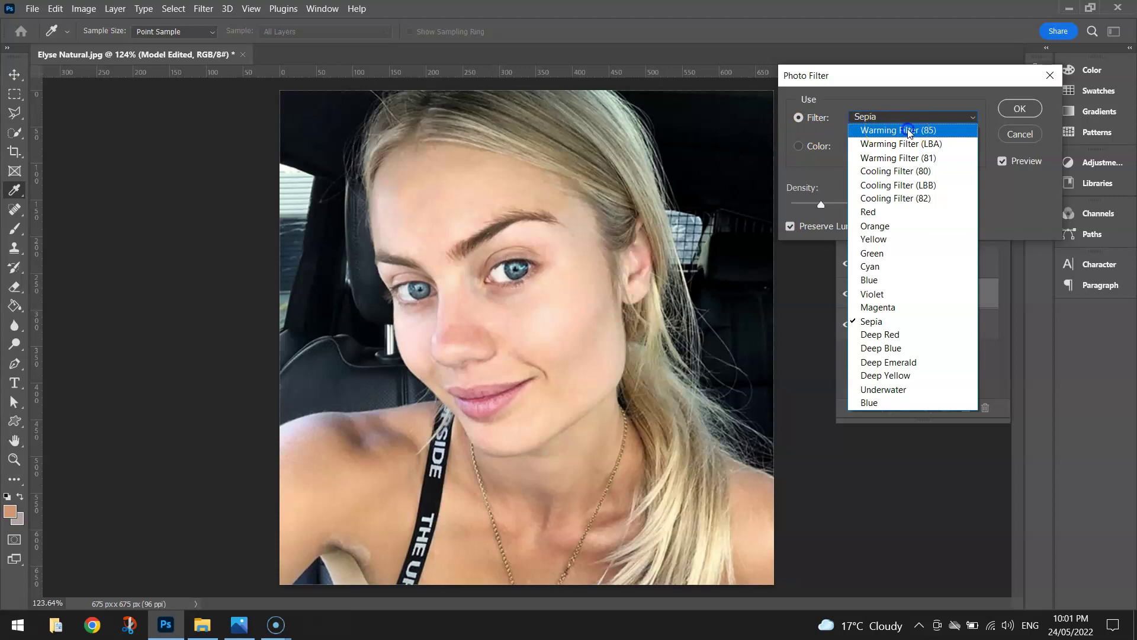
pyautogui.click(909, 130)
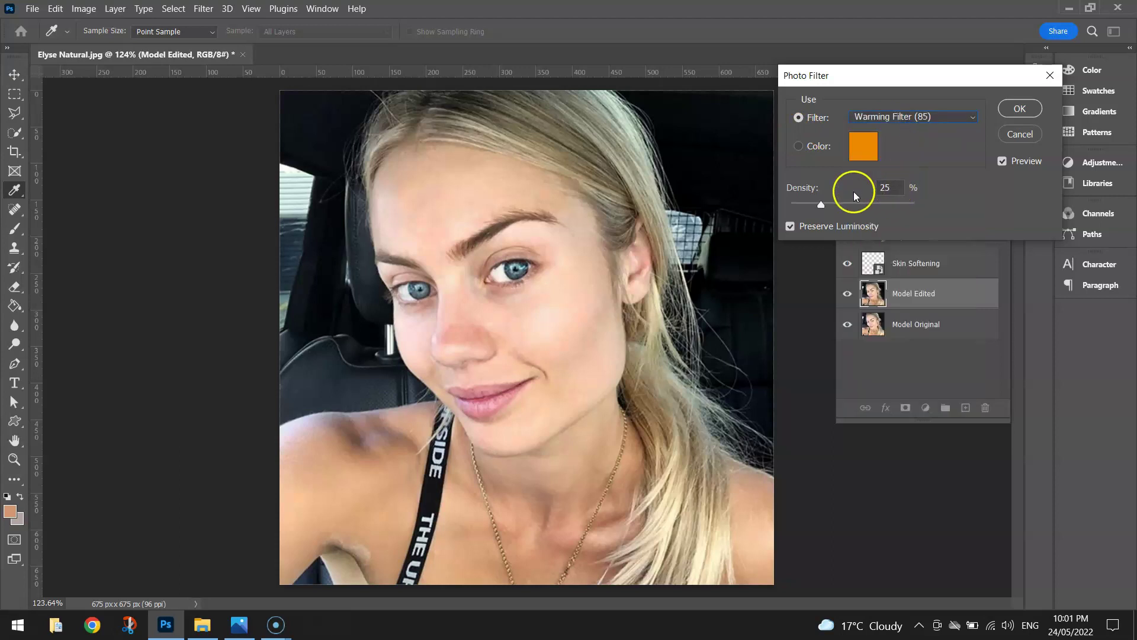
# Compare the warming filter with the preview off and on, lower its Density, apply it and deselect the layer
pyautogui.click(897, 187)
pyautogui.click(1002, 161)
pyautogui.click(1001, 162)
pyautogui.doubleClick(890, 189)
pyautogui.hotkey('shift', 'Down')
pyautogui.click(1003, 161)
pyautogui.click(1018, 109)
pyautogui.press('v')
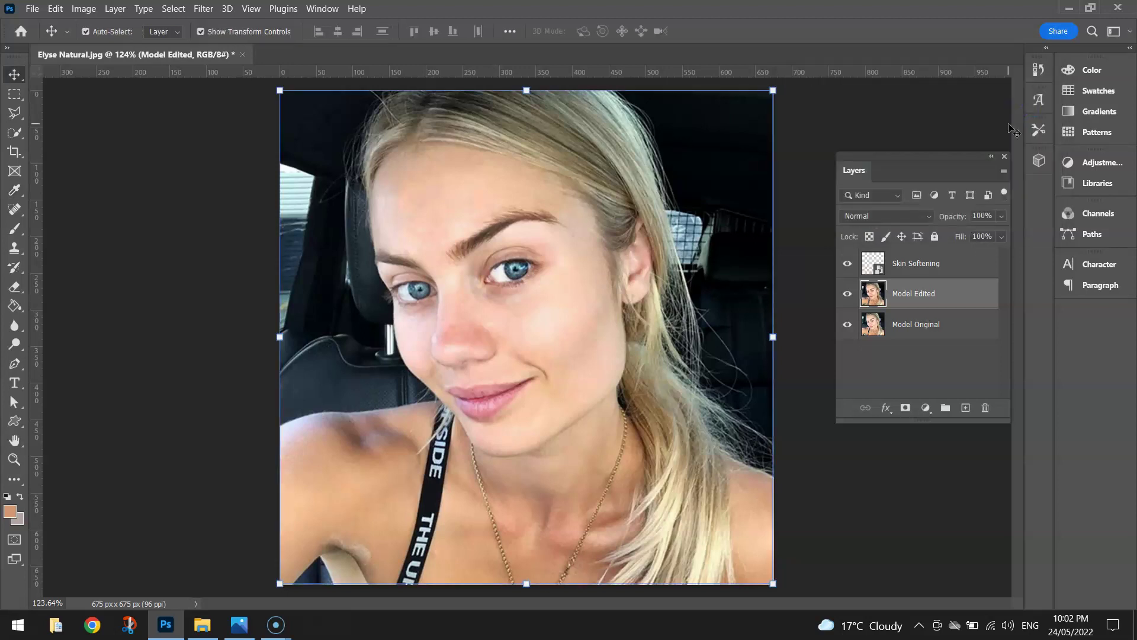
pyautogui.click(859, 116)
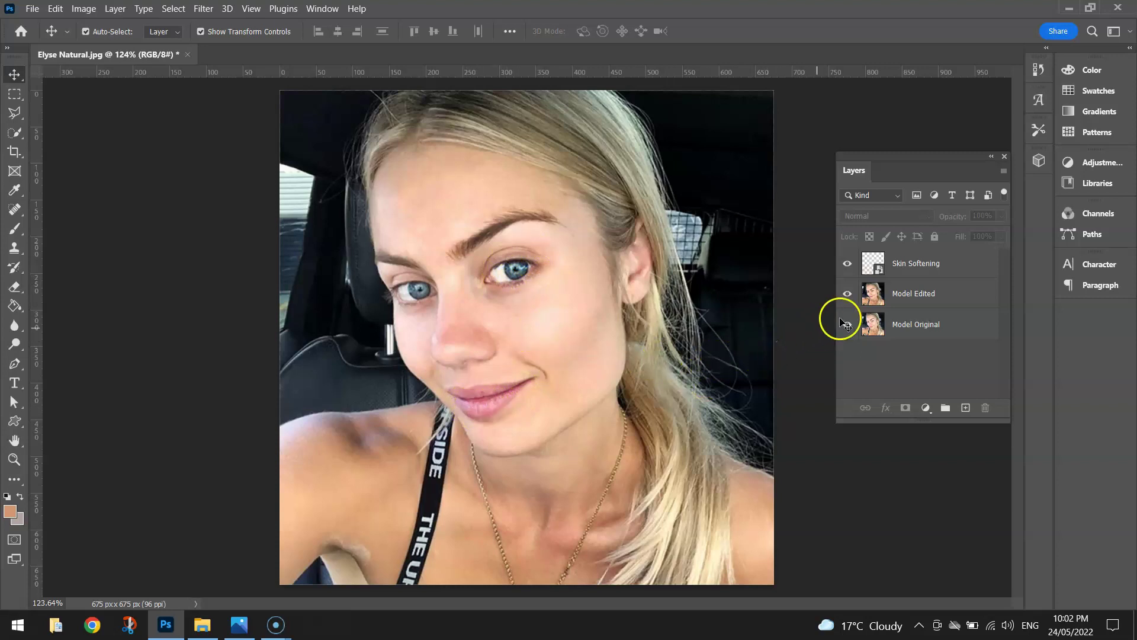
# Merge the Skin Softening and Model Edited layers into one layer
pyautogui.click(952, 276)
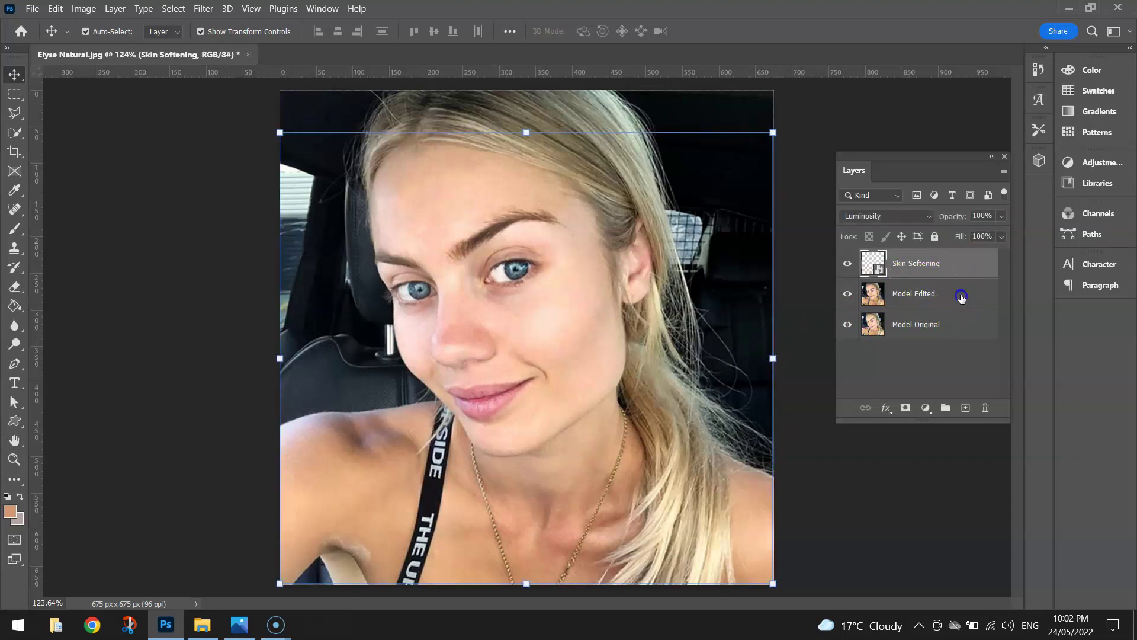
pyautogui.keyDown('shift'); pyautogui.click(952, 292); pyautogui.keyUp('shift')
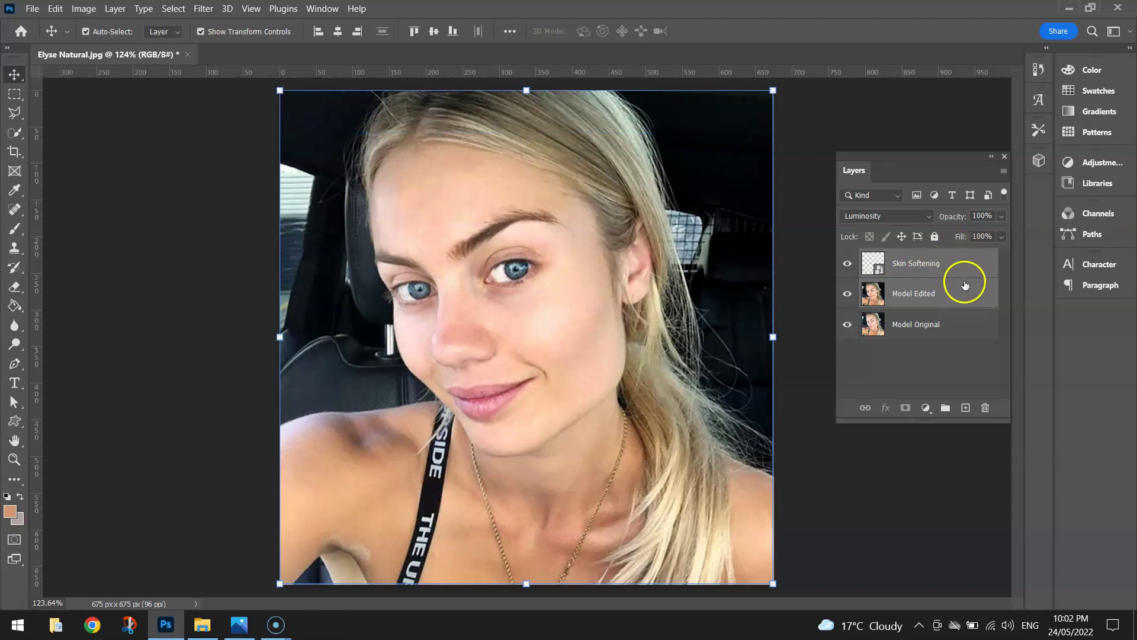
pyautogui.rightClick(953, 292)
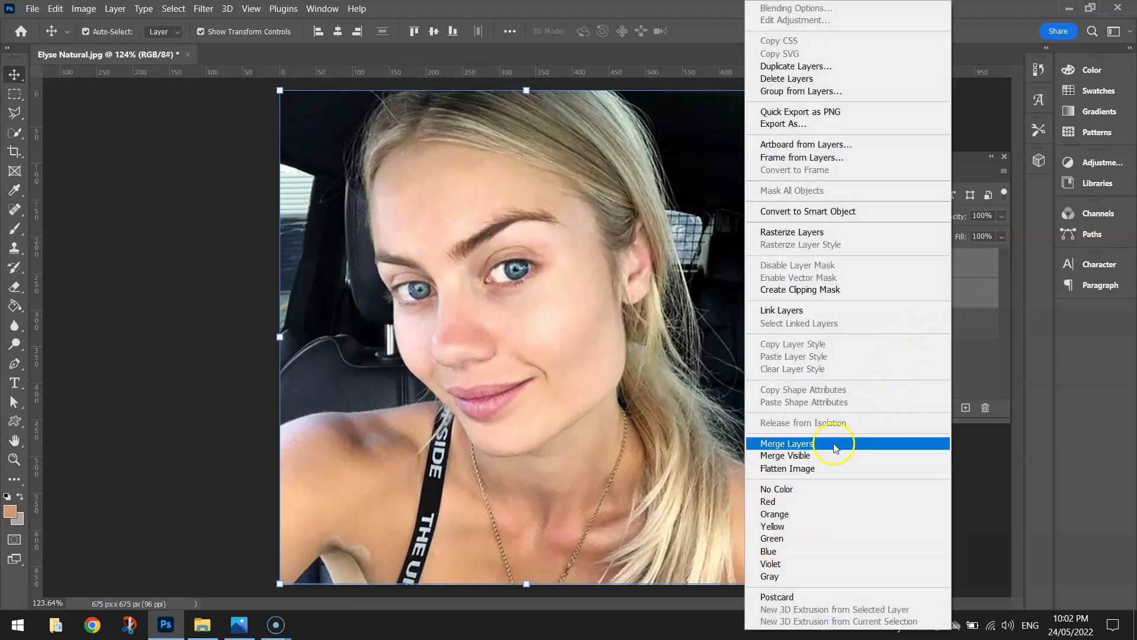
pyautogui.click(835, 444)
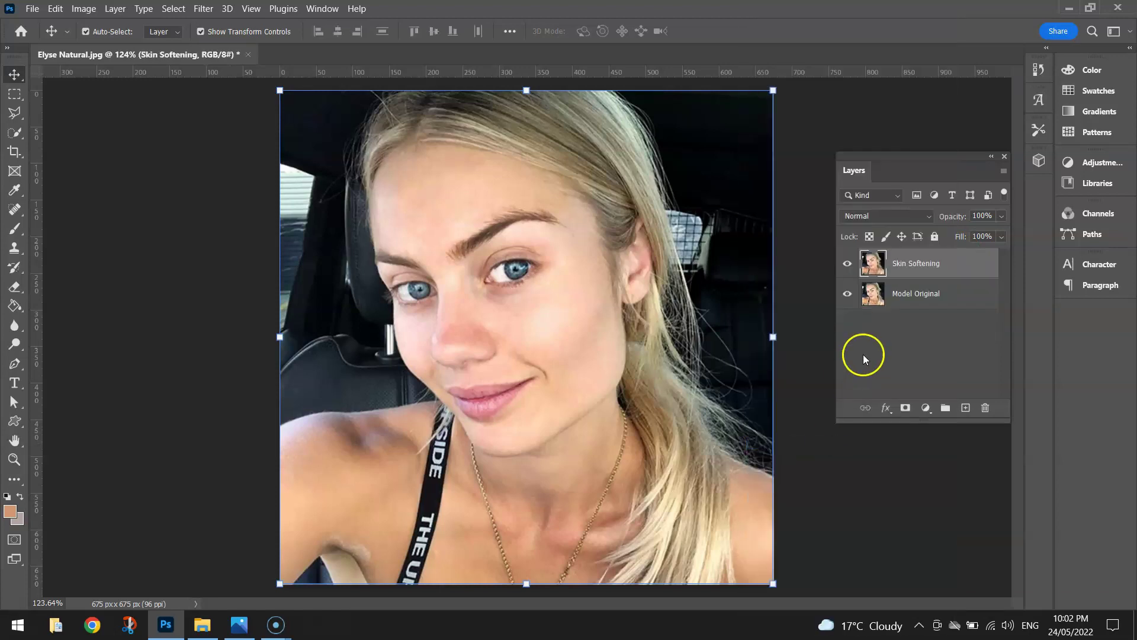
# Rename the merged layer as Model Edited
pyautogui.doubleClick(911, 264)
pyautogui.write('Model Edited')
pyautogui.press('Return')
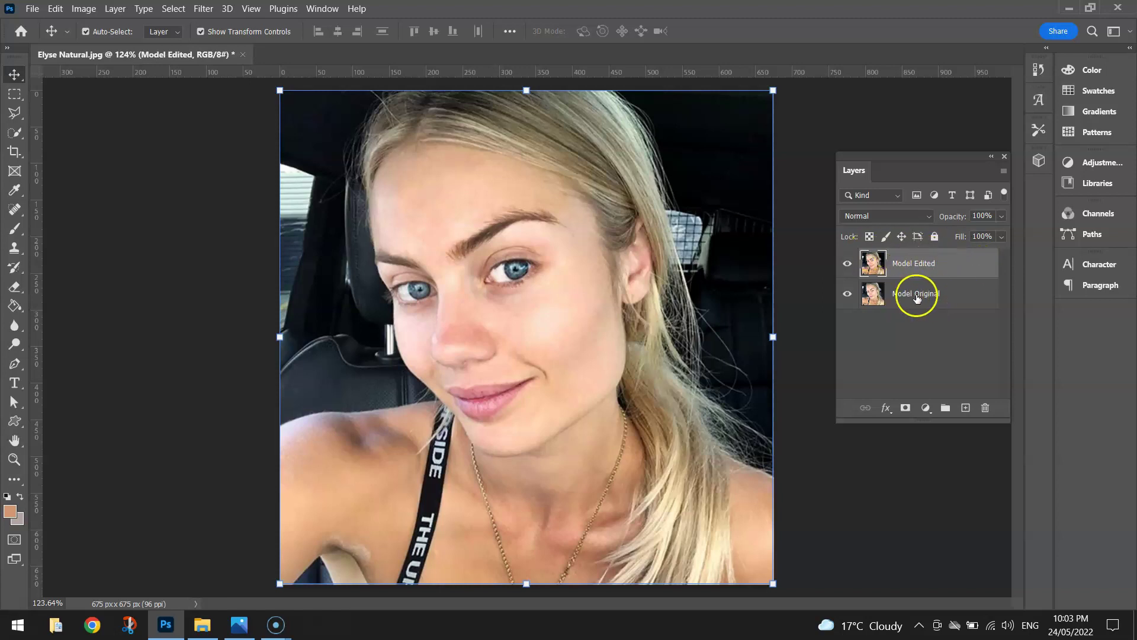
# Compare the portrait before and after retouching by repeatedly hiding and showing the Model Edited layer
pyautogui.click(847, 263)
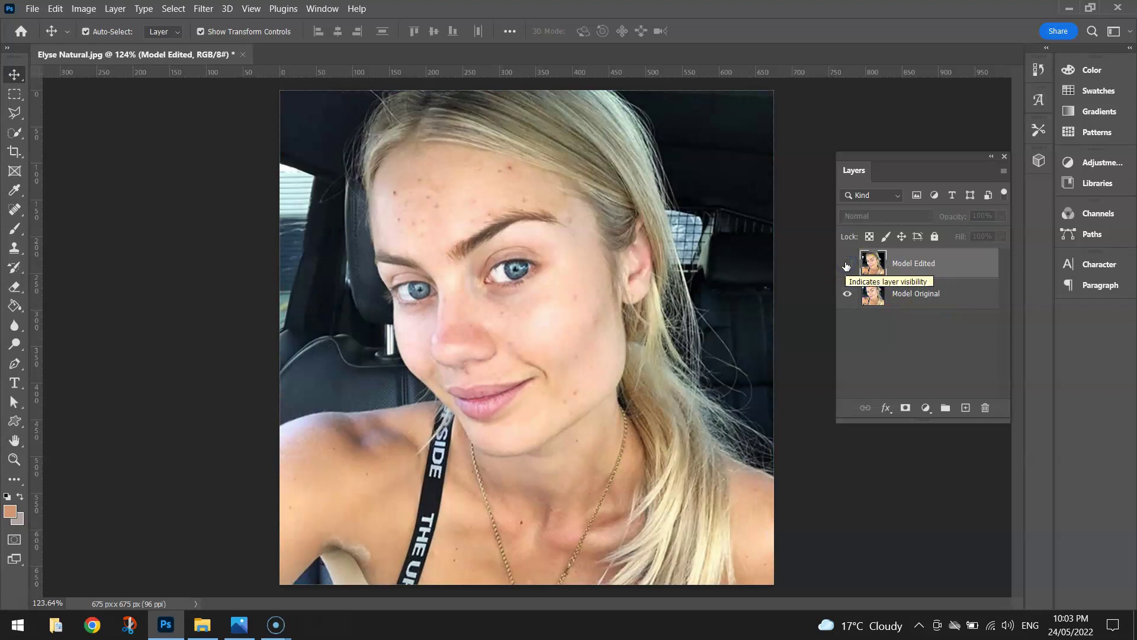
pyautogui.click(847, 264)
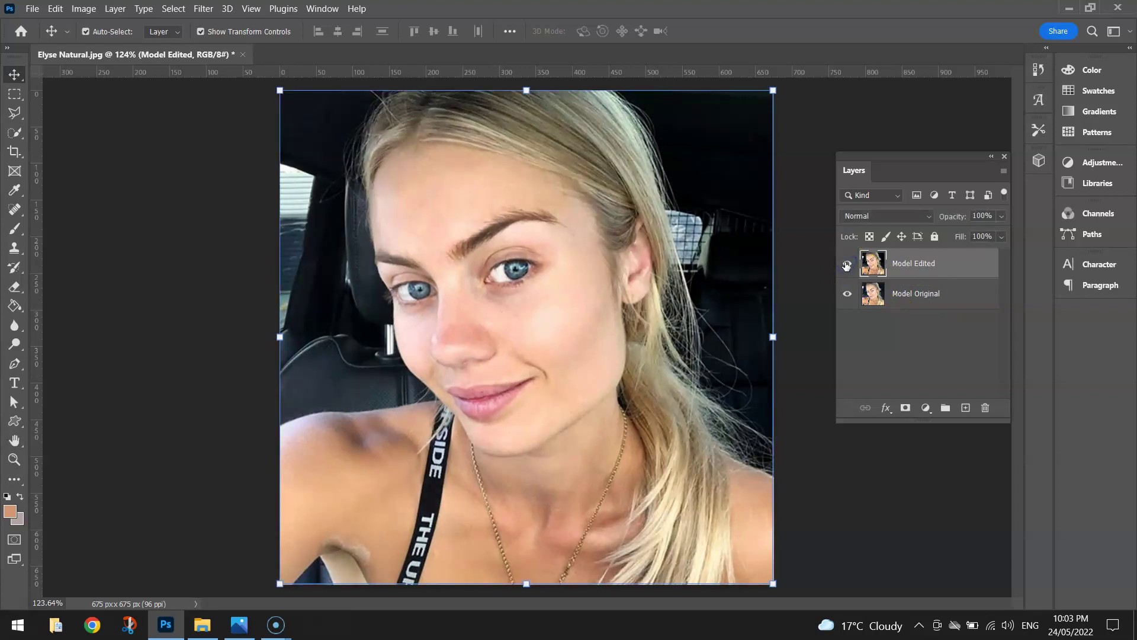
pyautogui.click(846, 264)
pyautogui.click(845, 264)
pyautogui.click(845, 264)
pyautogui.click(846, 264)
pyautogui.click(846, 264)
pyautogui.click(845, 264)
pyautogui.click(846, 264)
pyautogui.click(846, 264)
pyautogui.click(846, 264)
pyautogui.click(846, 264)
pyautogui.click(846, 119)
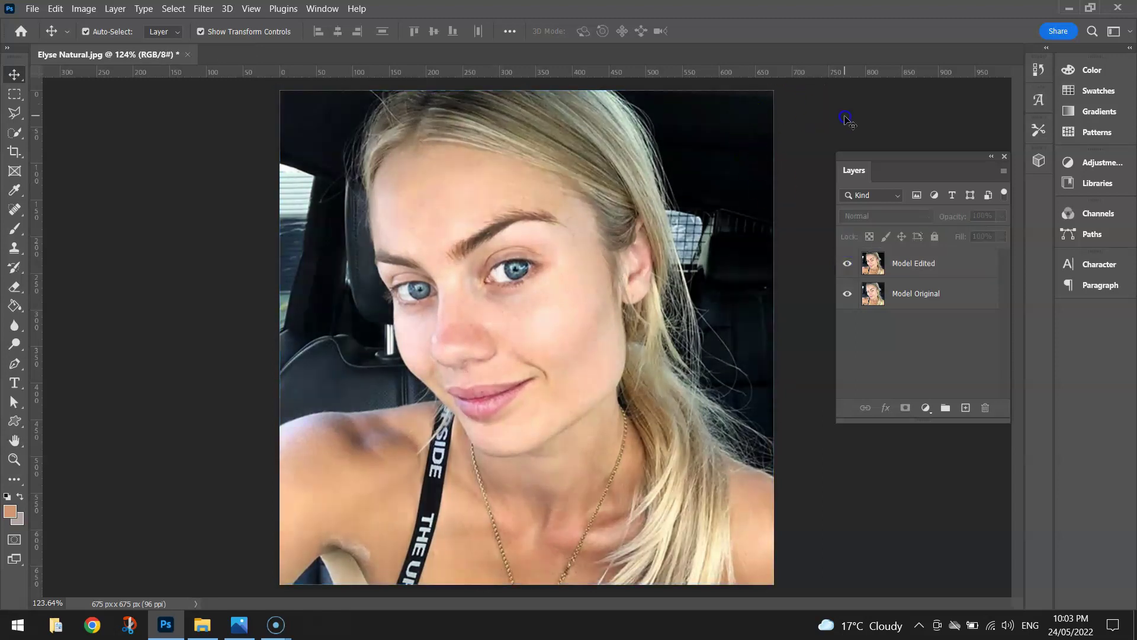
pyautogui.click(32, 8)
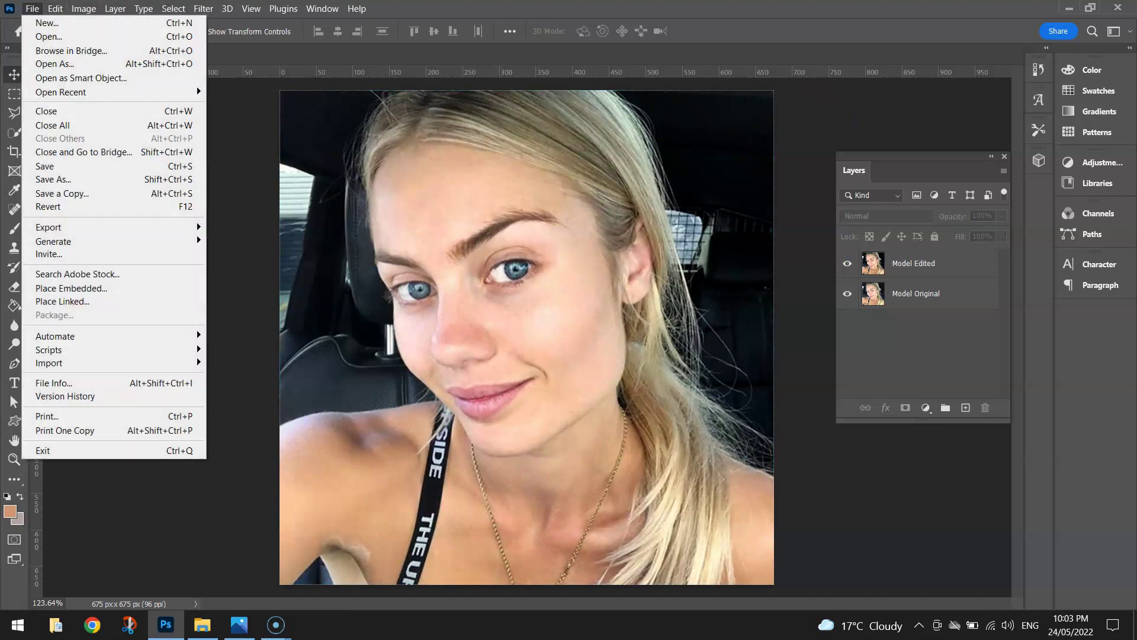
pyautogui.click(77, 179)
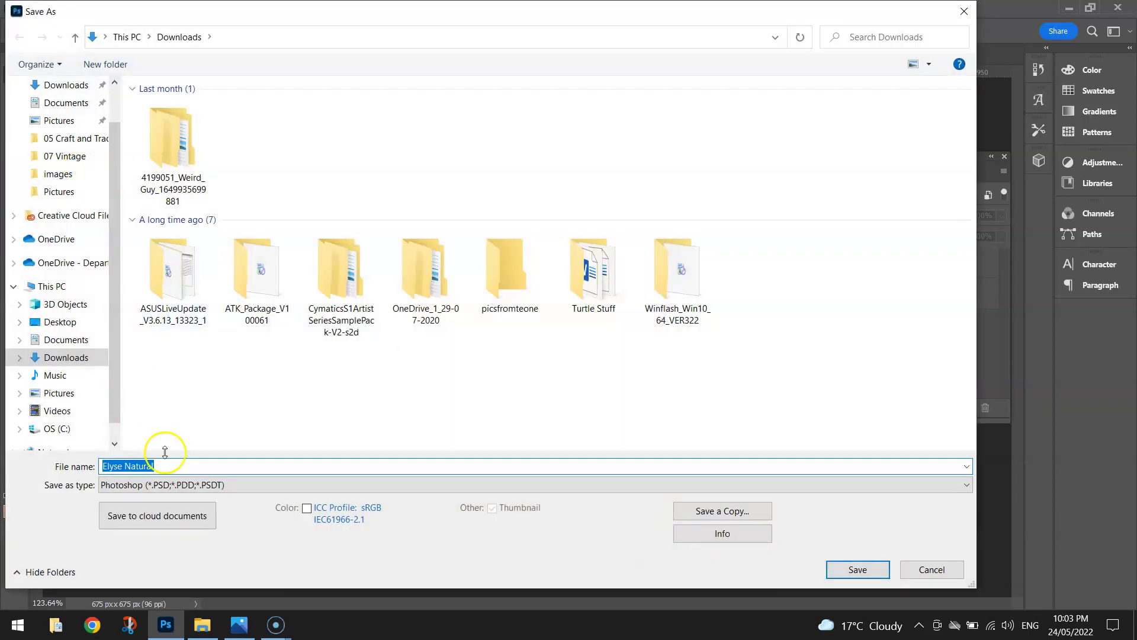
pyautogui.click(931, 570)
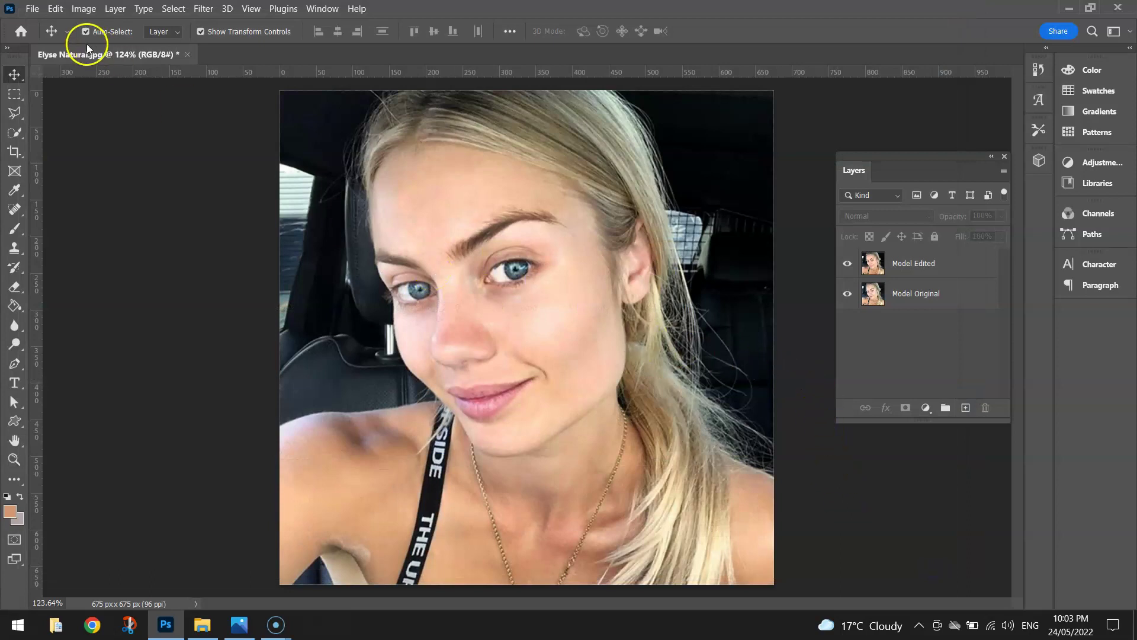
# Set up an Export As of the portrait in JPG format with the quality at 7
pyautogui.click(32, 9)
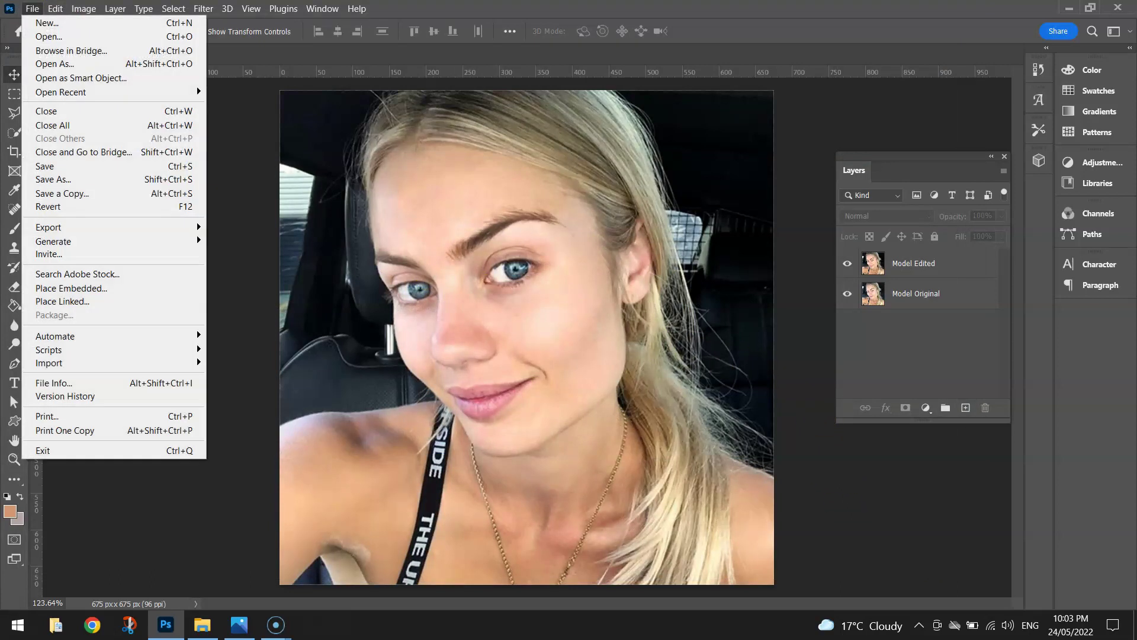
pyautogui.click(144, 232)
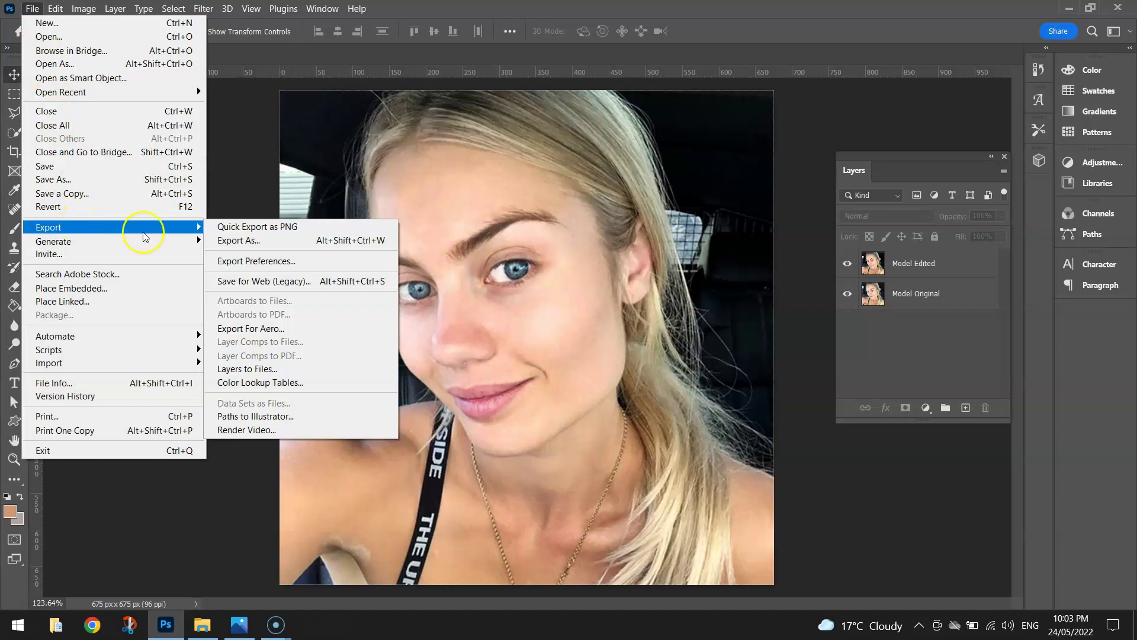
pyautogui.click(300, 241)
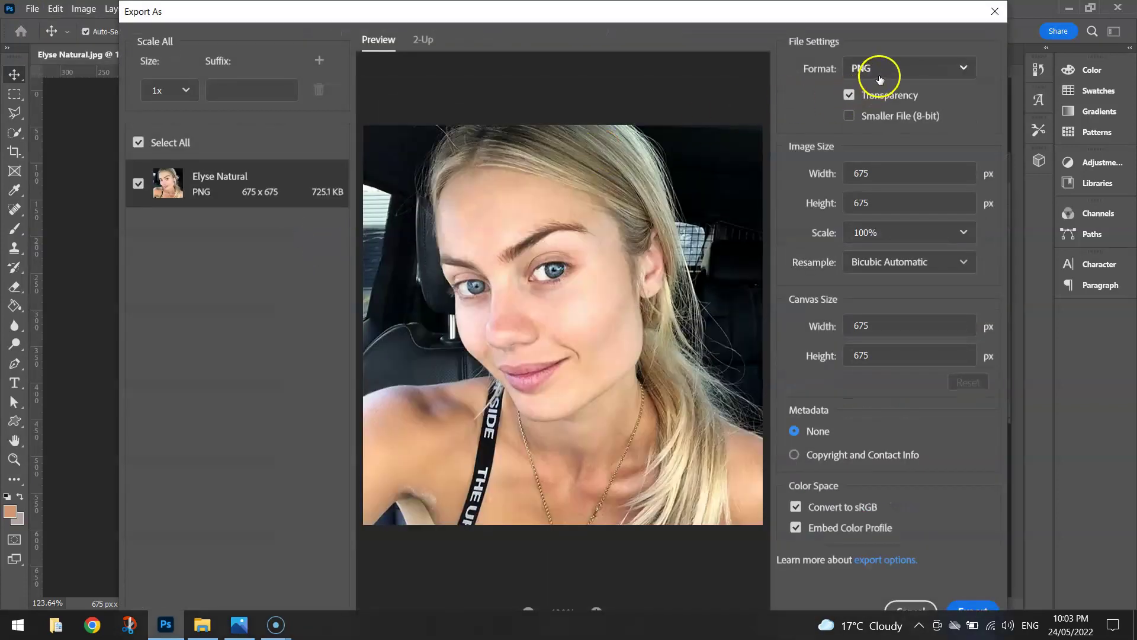
pyautogui.click(882, 71)
pyautogui.click(871, 119)
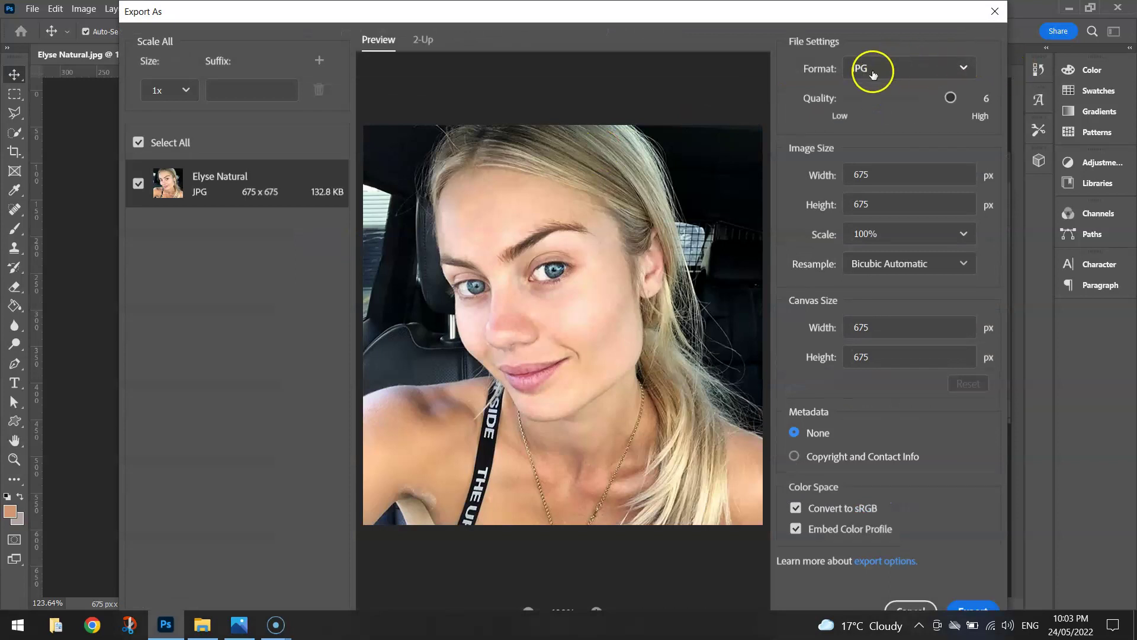
pyautogui.moveTo(959, 96); pyautogui.dragTo(972, 96)
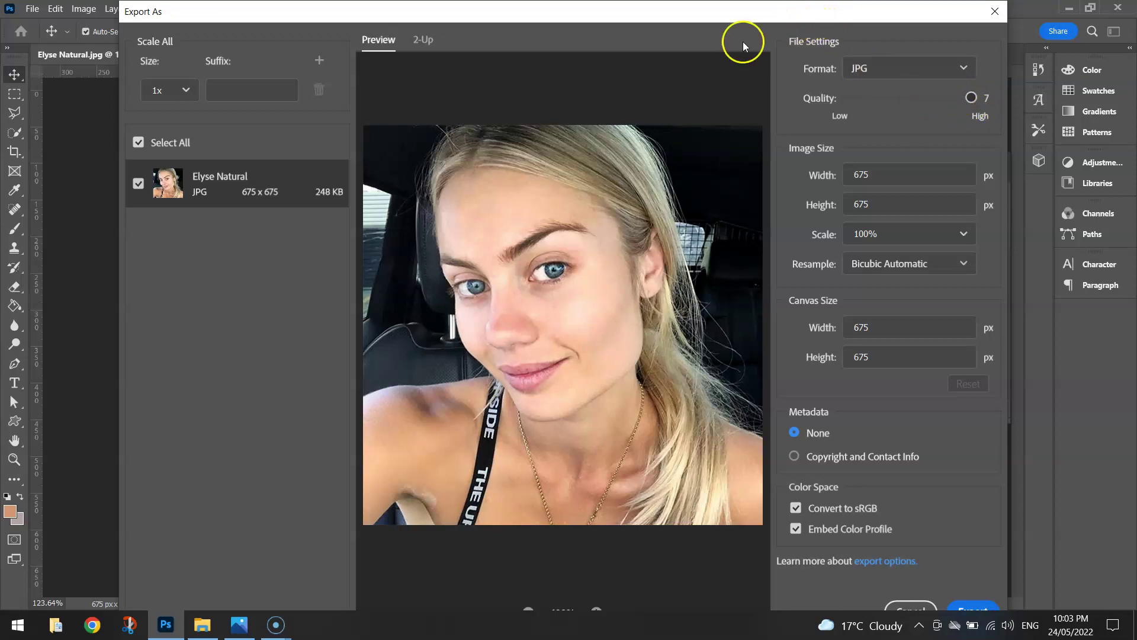
# Export the JPG to the Downloads folder with "Natural" in the file name replaced by "Edited"
pyautogui.click(971, 608)
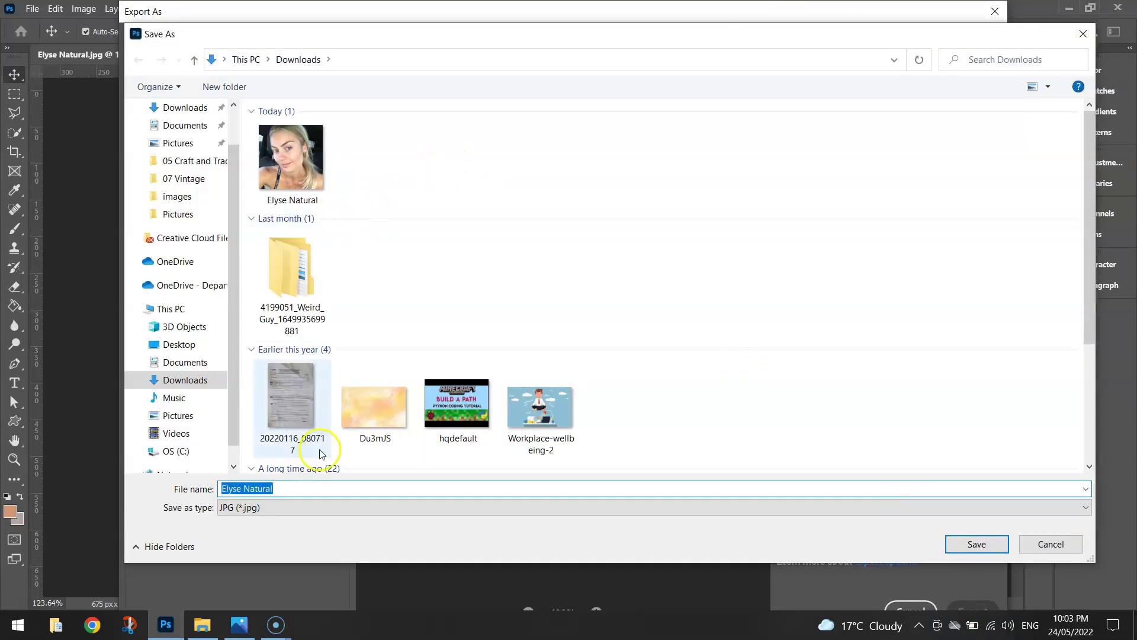
pyautogui.doubleClick(249, 490)
pyautogui.write('Edited')
pyautogui.click(974, 543)
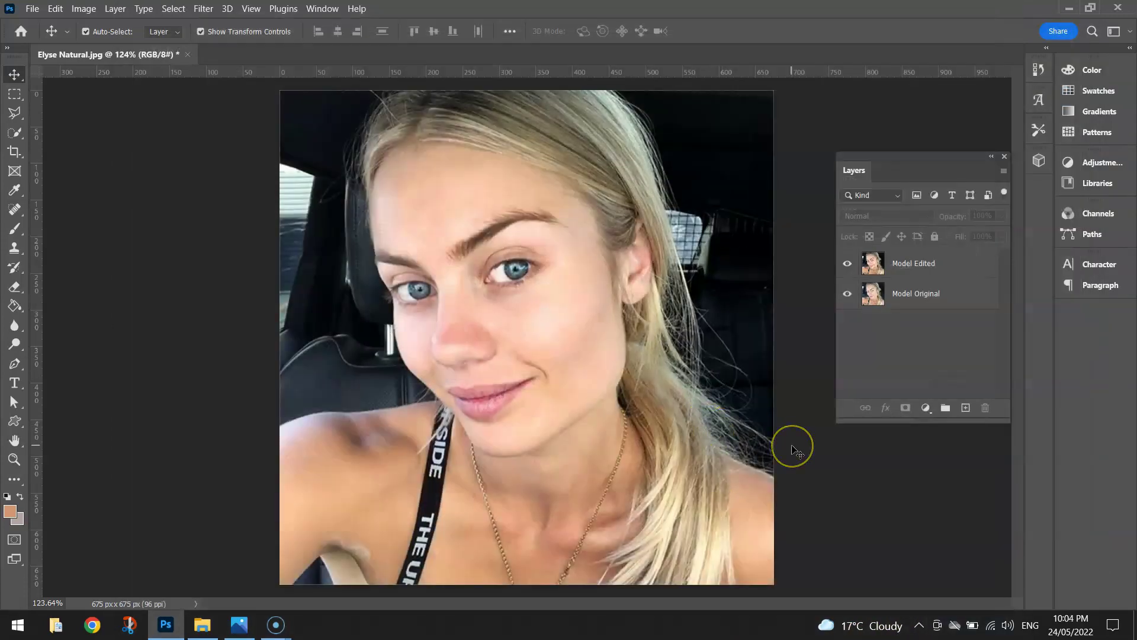